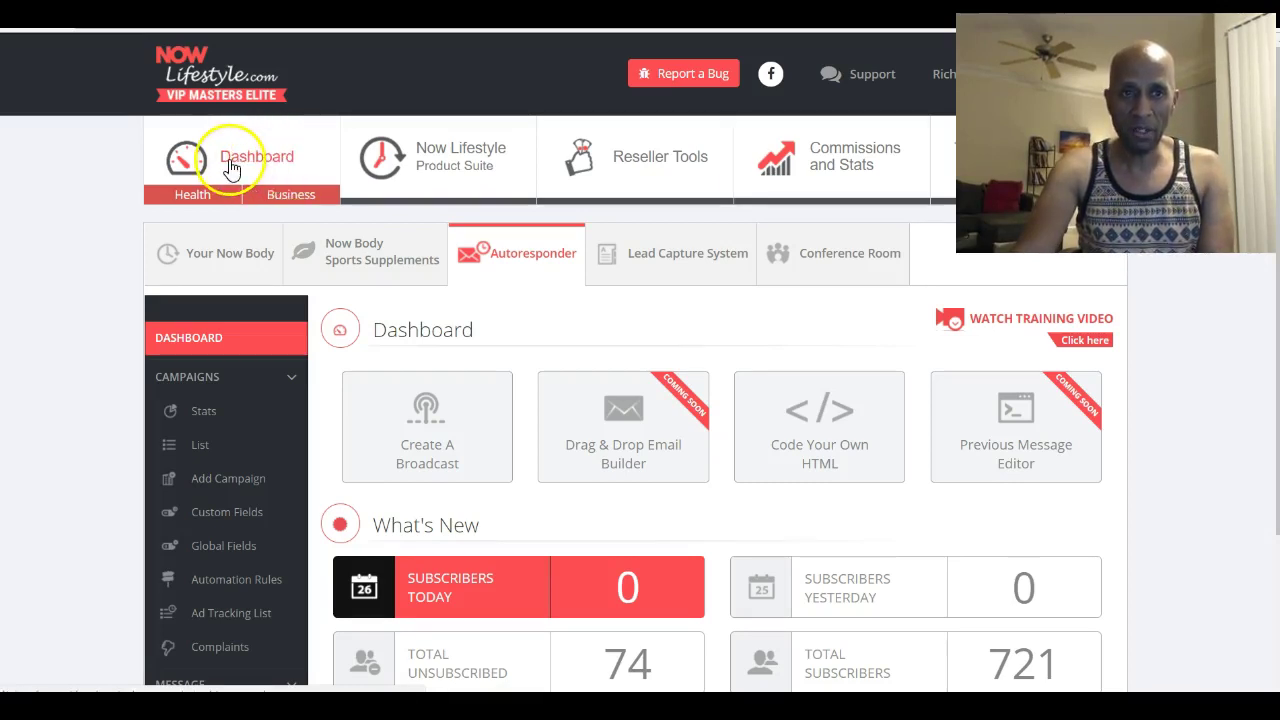
Step: Open the Autoresponder section of the Now Lifestyle Product Suite
left_click(245, 168)
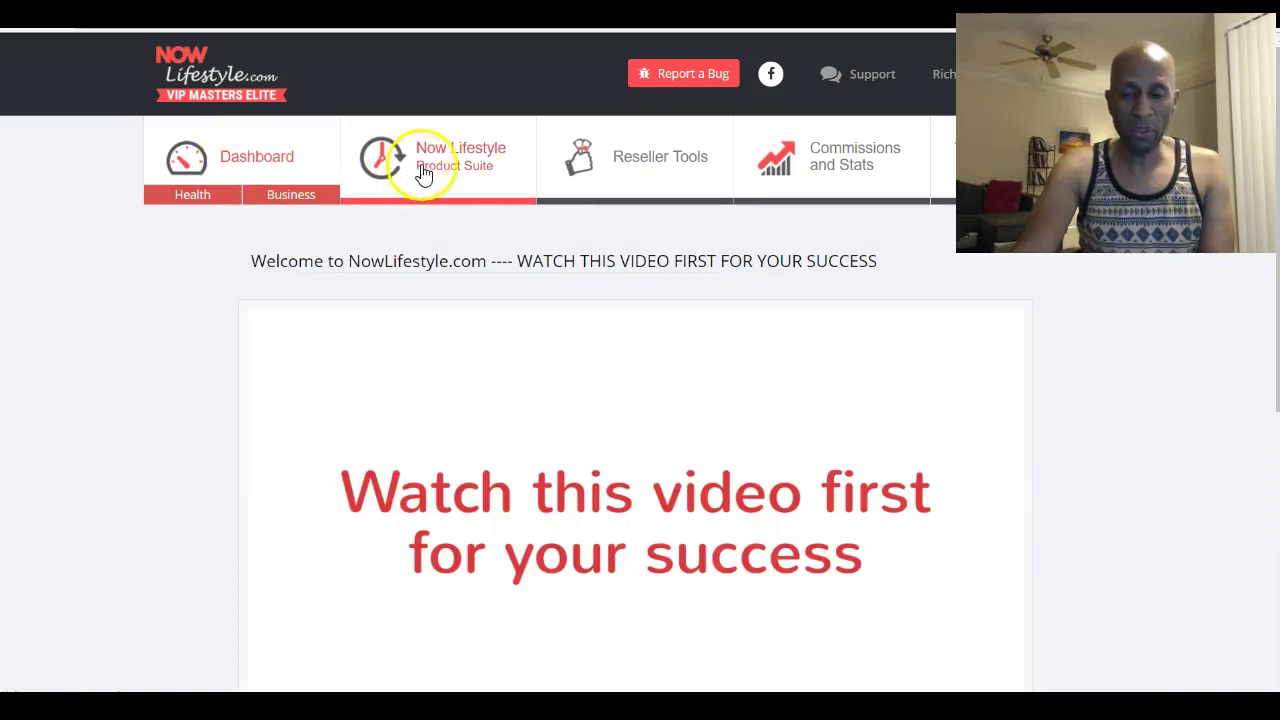
left_click(622, 172)
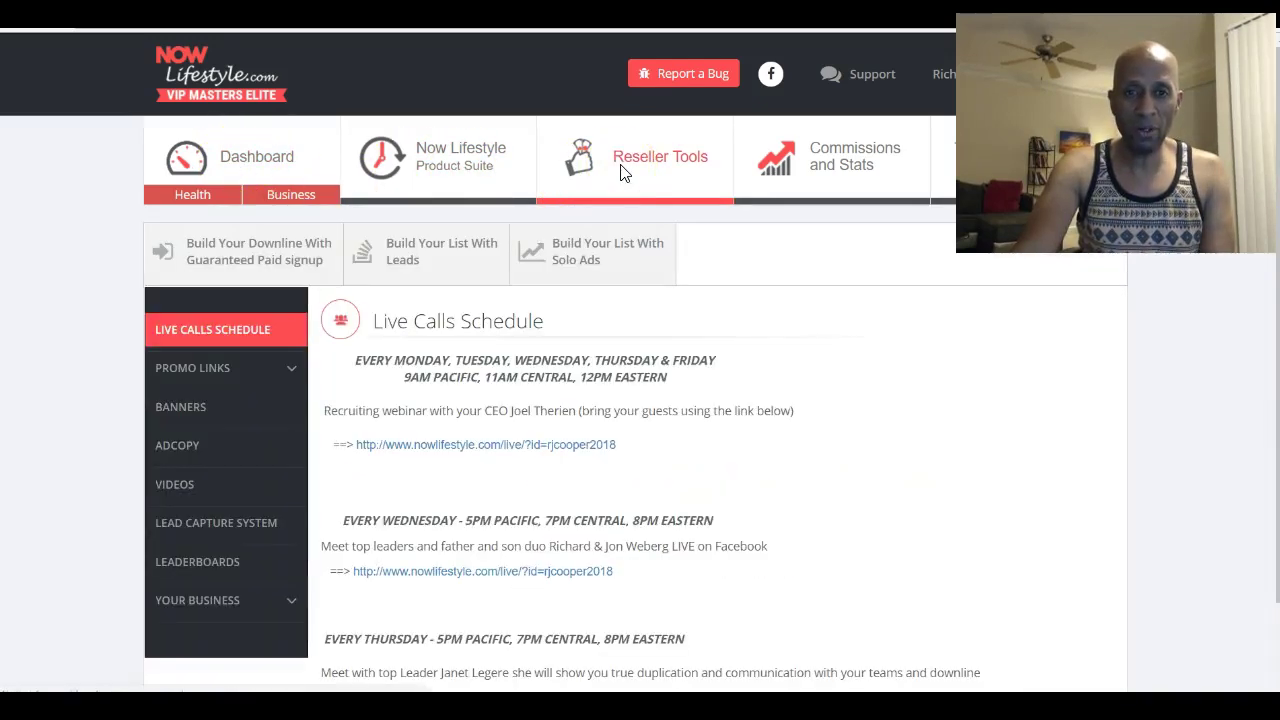
left_click(476, 163)
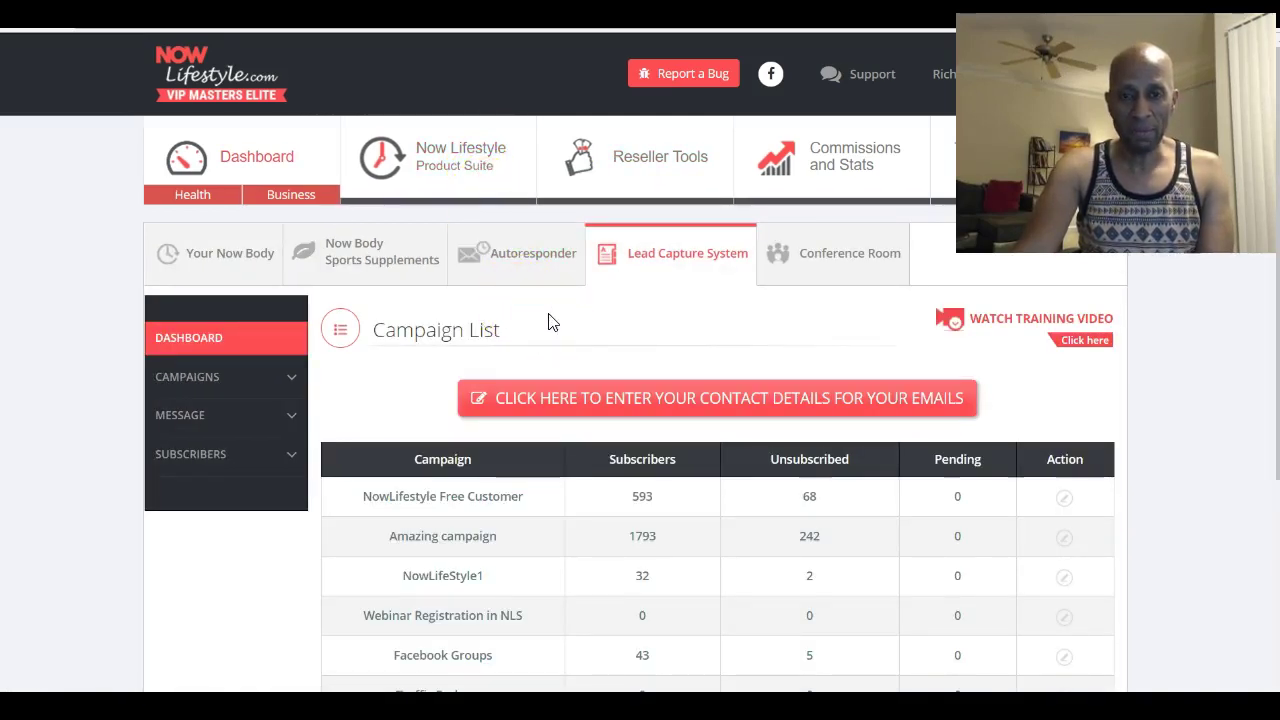
left_click(535, 255)
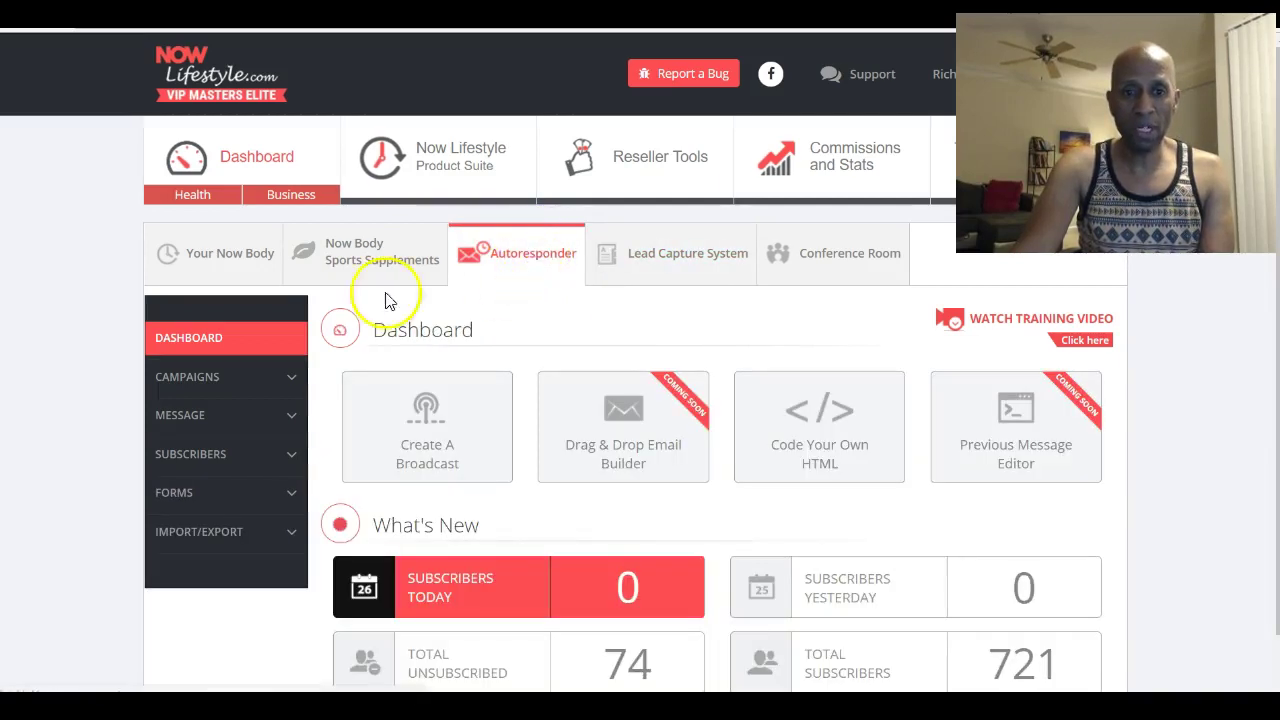
Step: Start a new autoresponder campaign named "Test Campaign" with the description "Test Training"
scroll(118, 300, "down", 1)
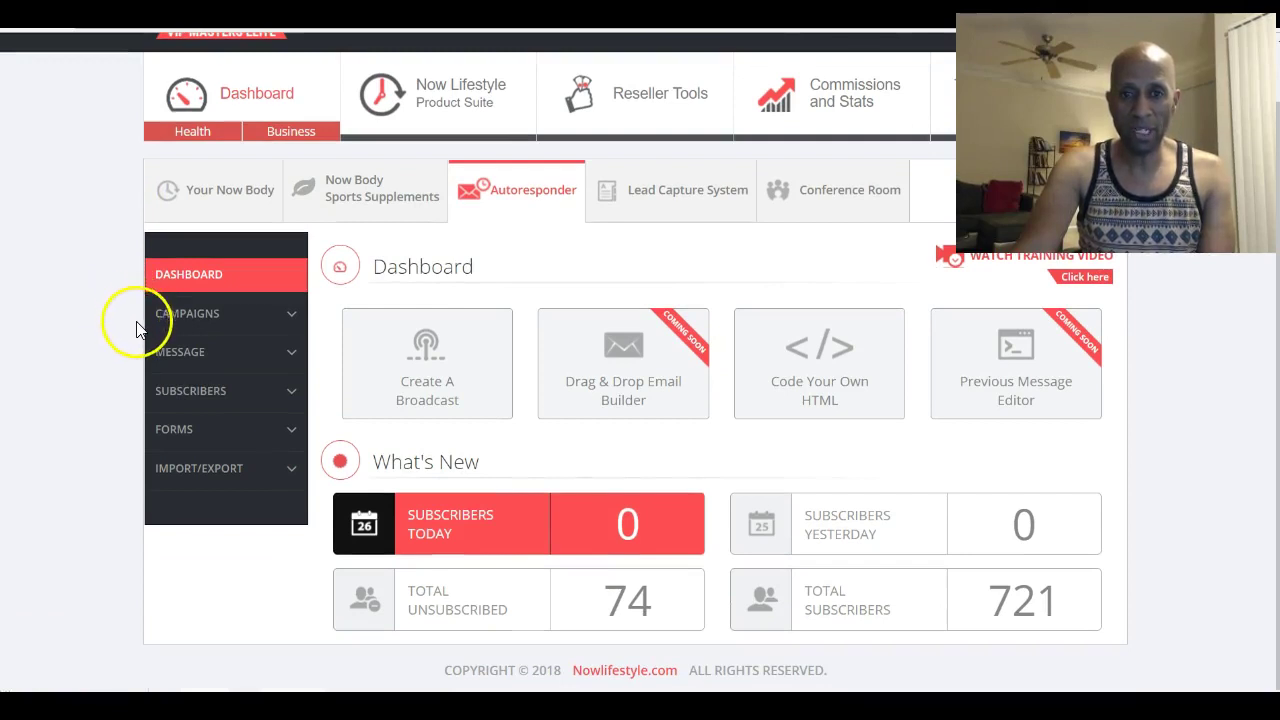
left_click(200, 313)
left_click(238, 428)
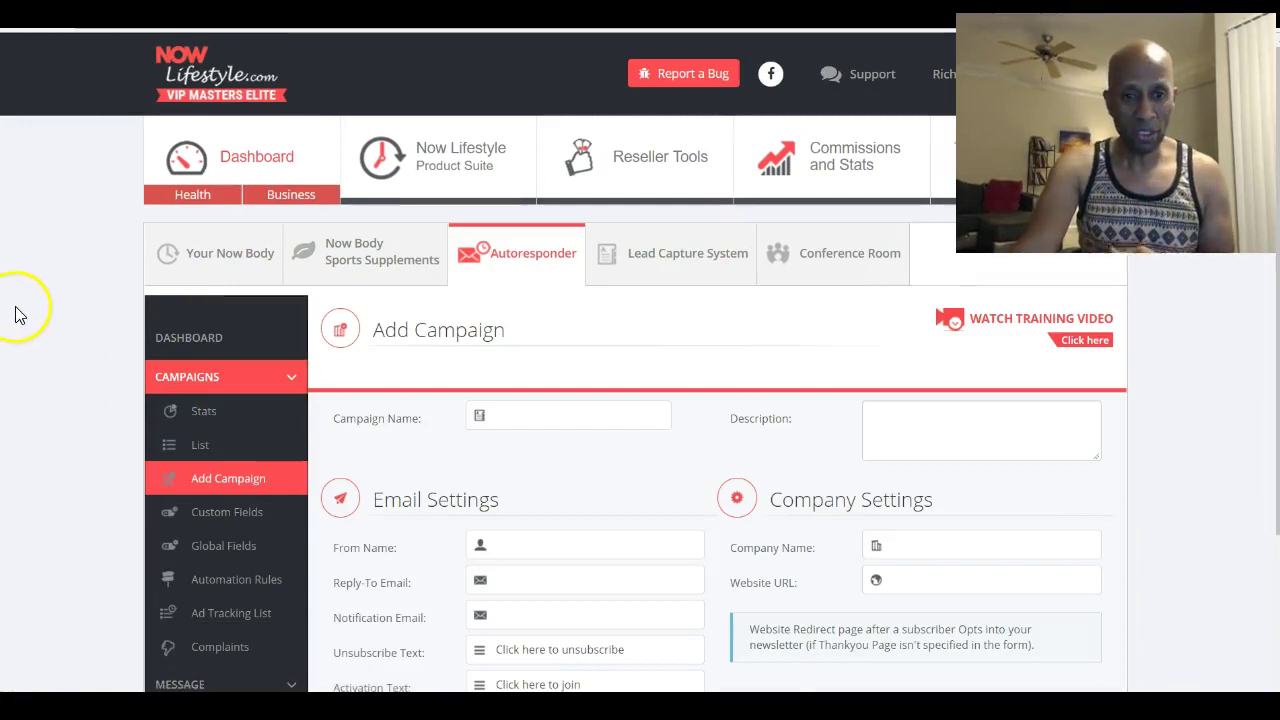
scroll(14, 312, "down", 1)
left_click(541, 334)
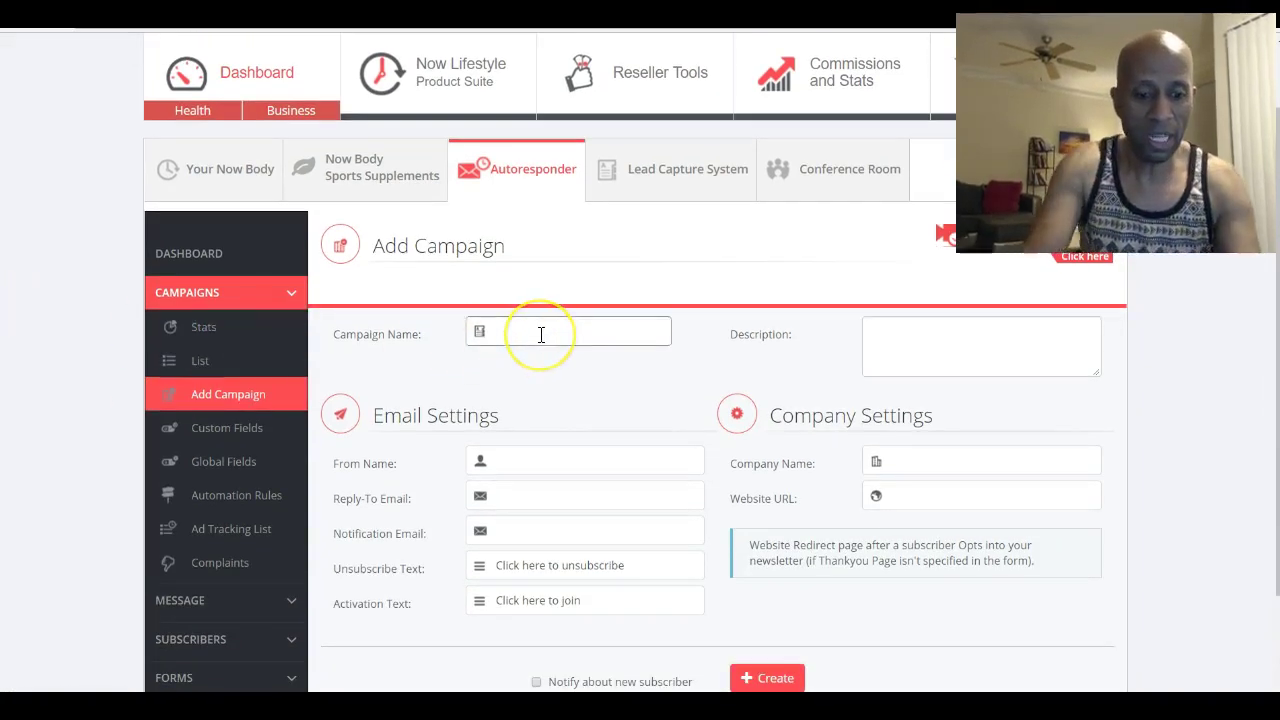
type("Test Campaign")
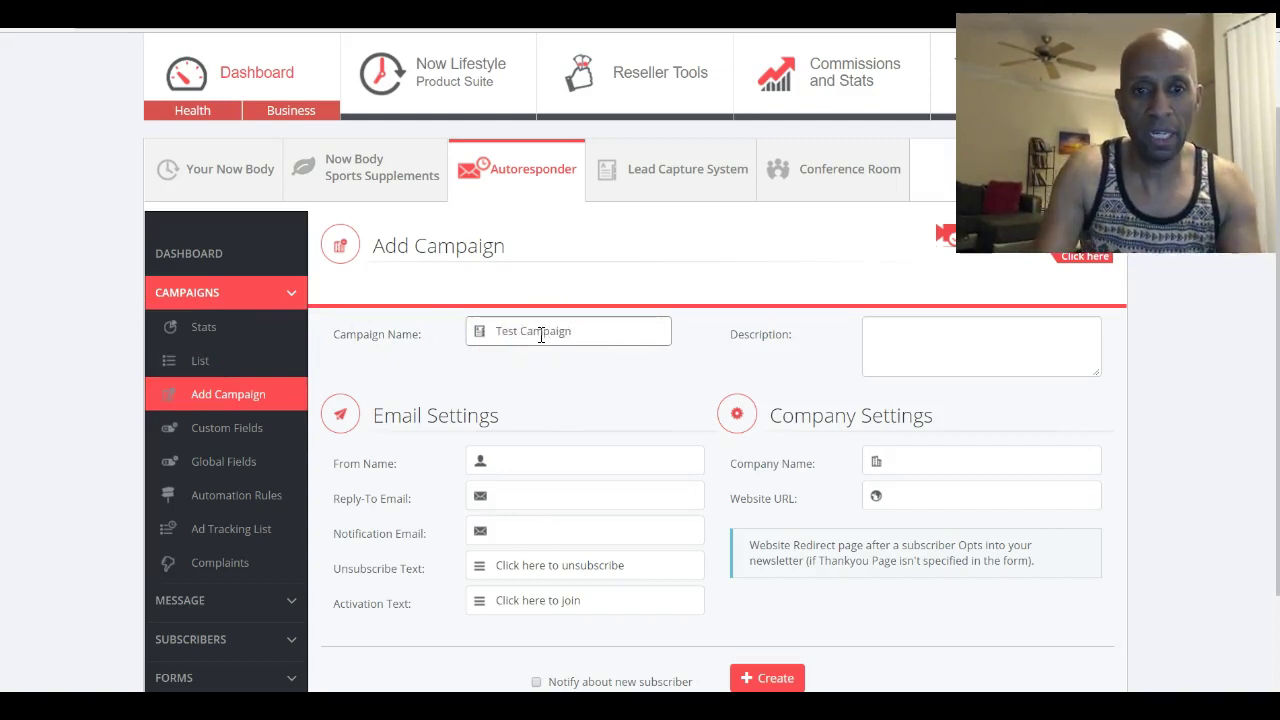
left_click(980, 340)
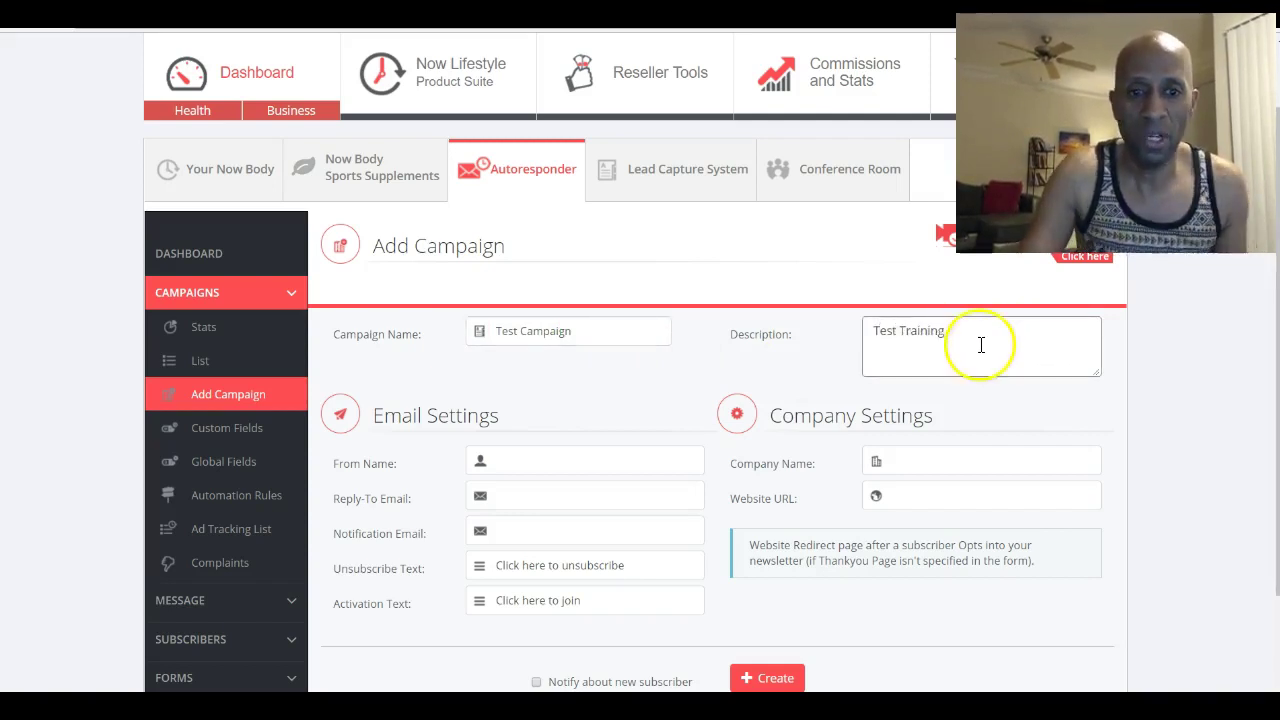
Step: Fill in the campaign's sender name, reply-to email and notification email using the saved autofill details
scroll(391, 391, "down", 2)
left_click(512, 334)
left_click(520, 357)
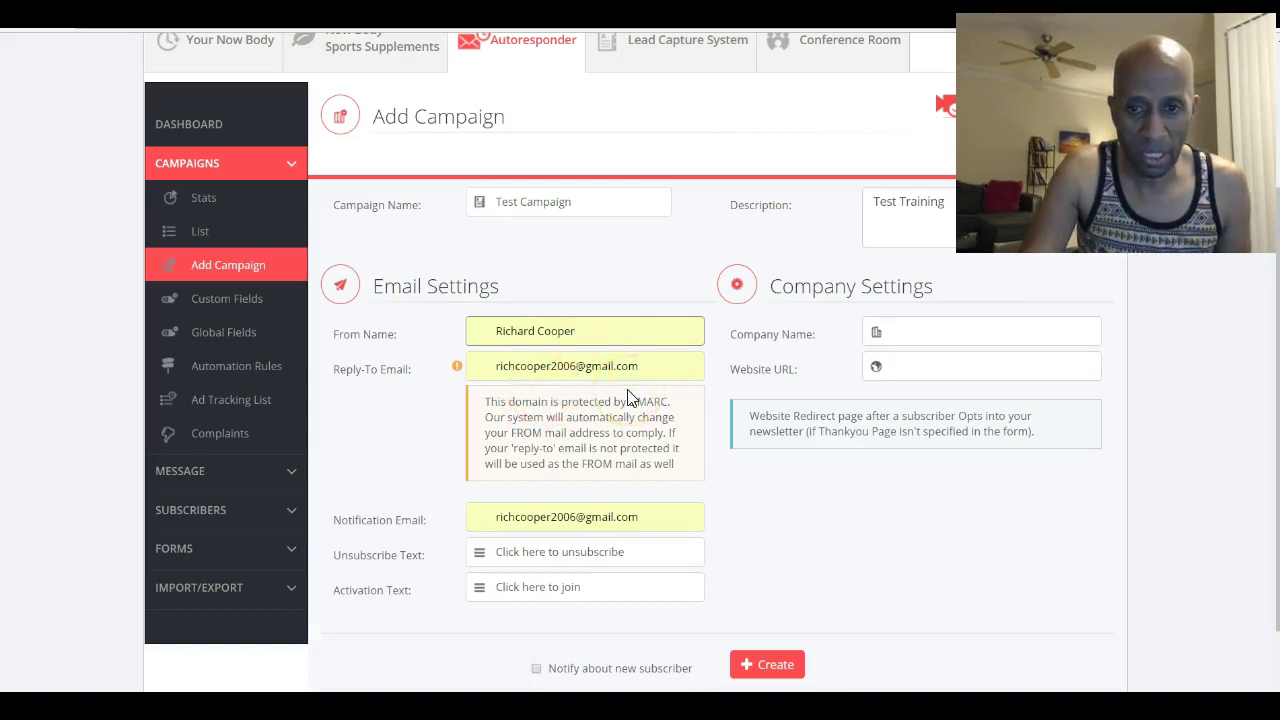
left_click(925, 335)
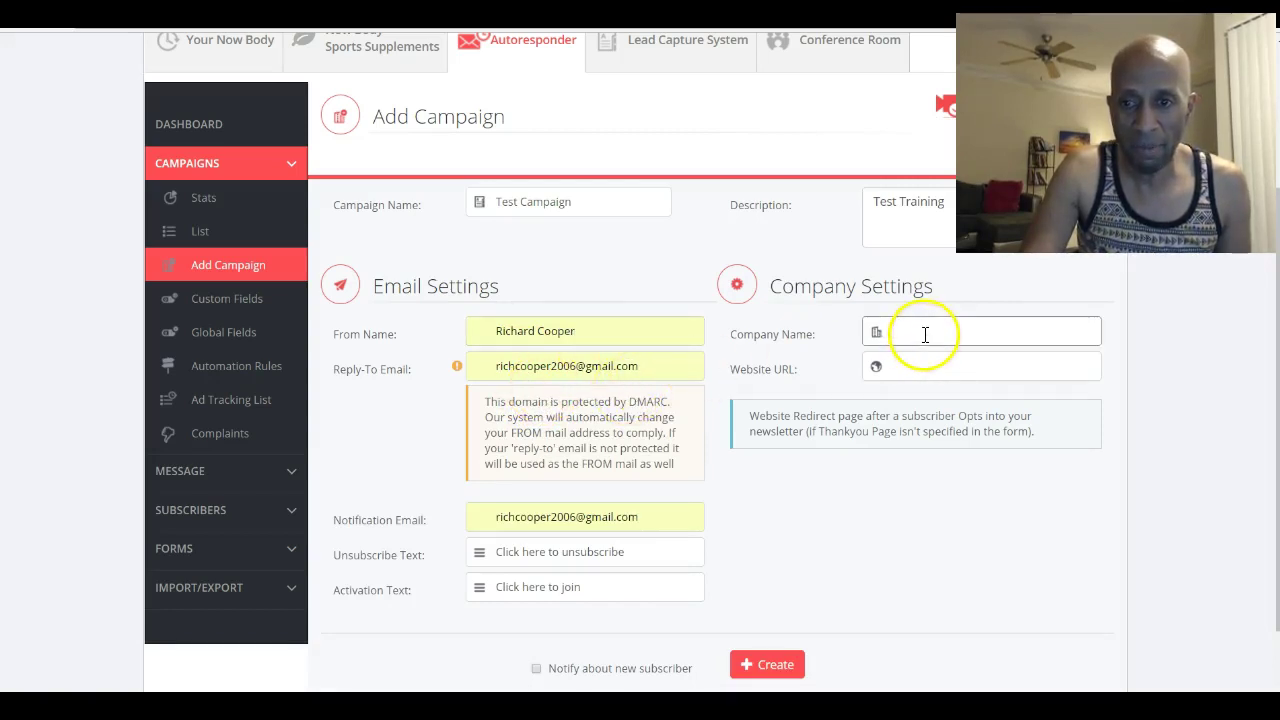
type("TEST CO")
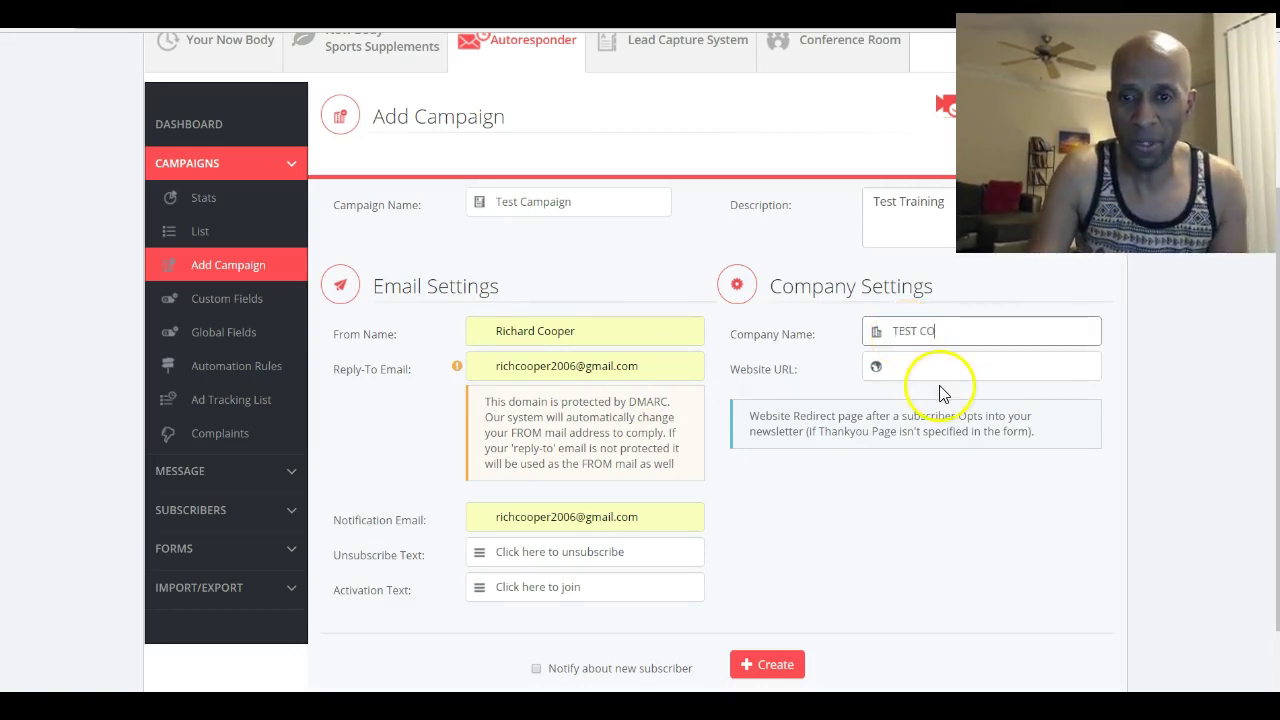
left_click(932, 362)
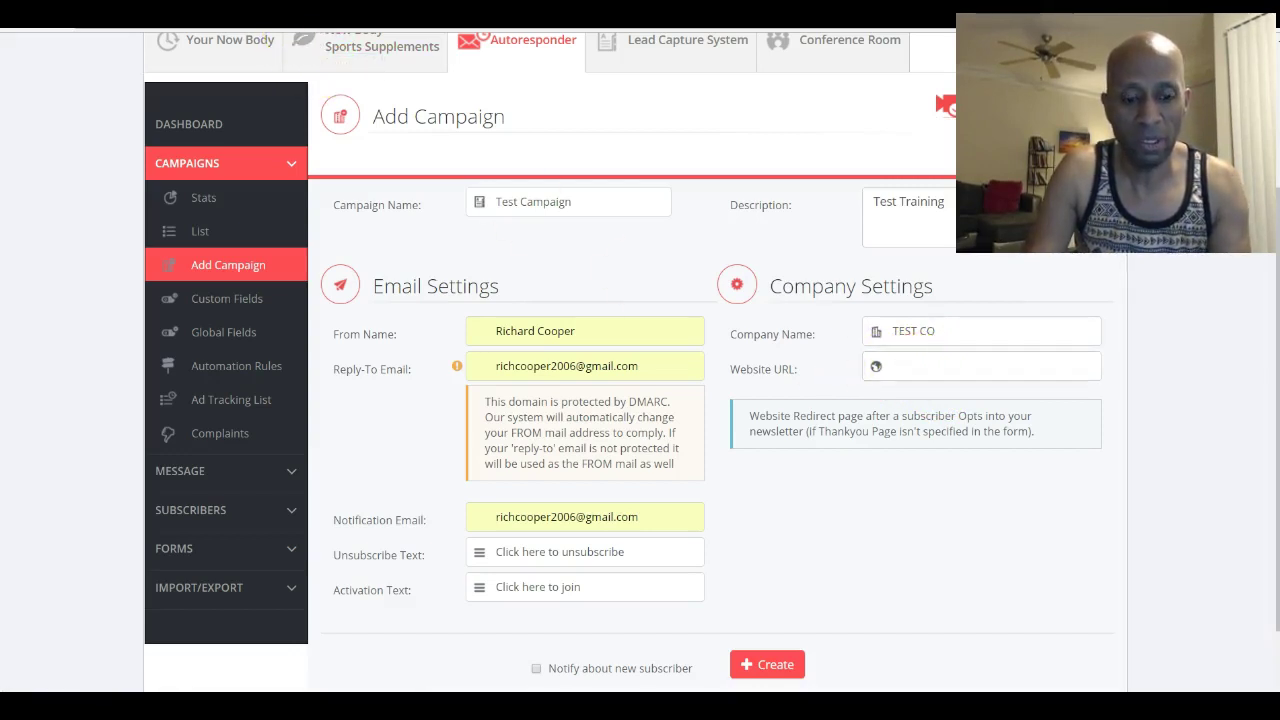
left_click(943, 370)
key("ctrl+v")
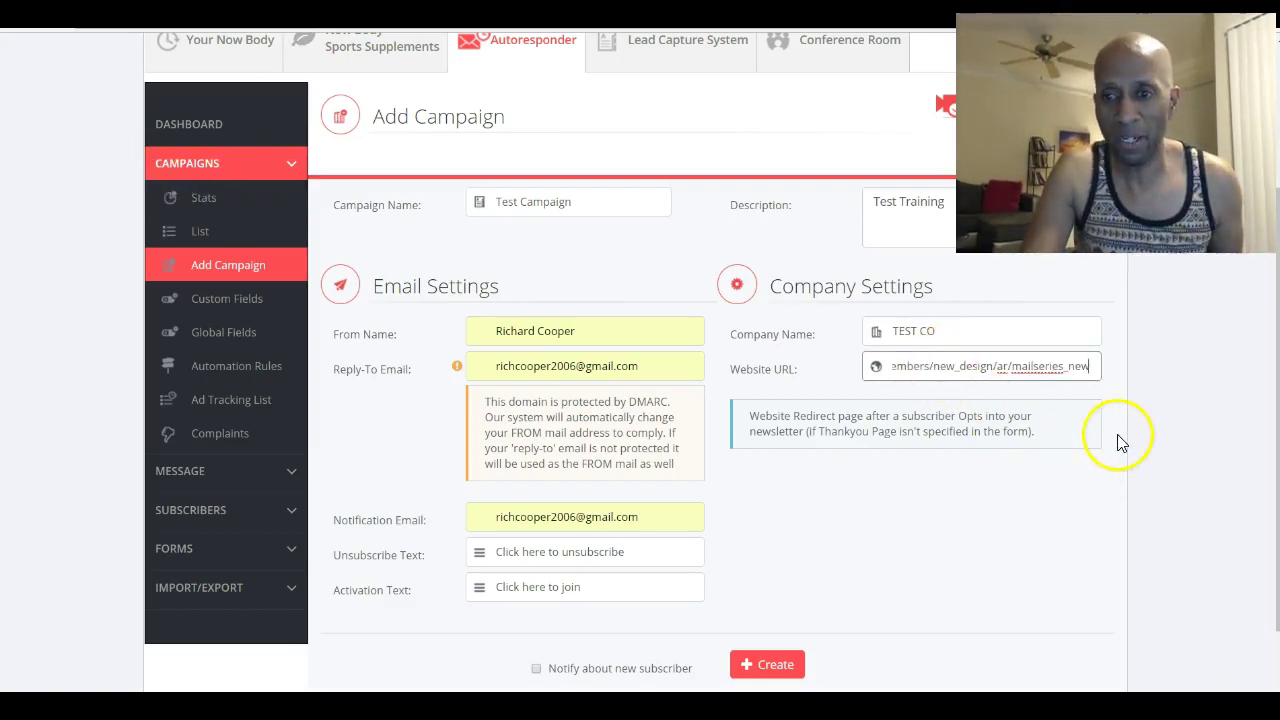
left_click(1135, 410)
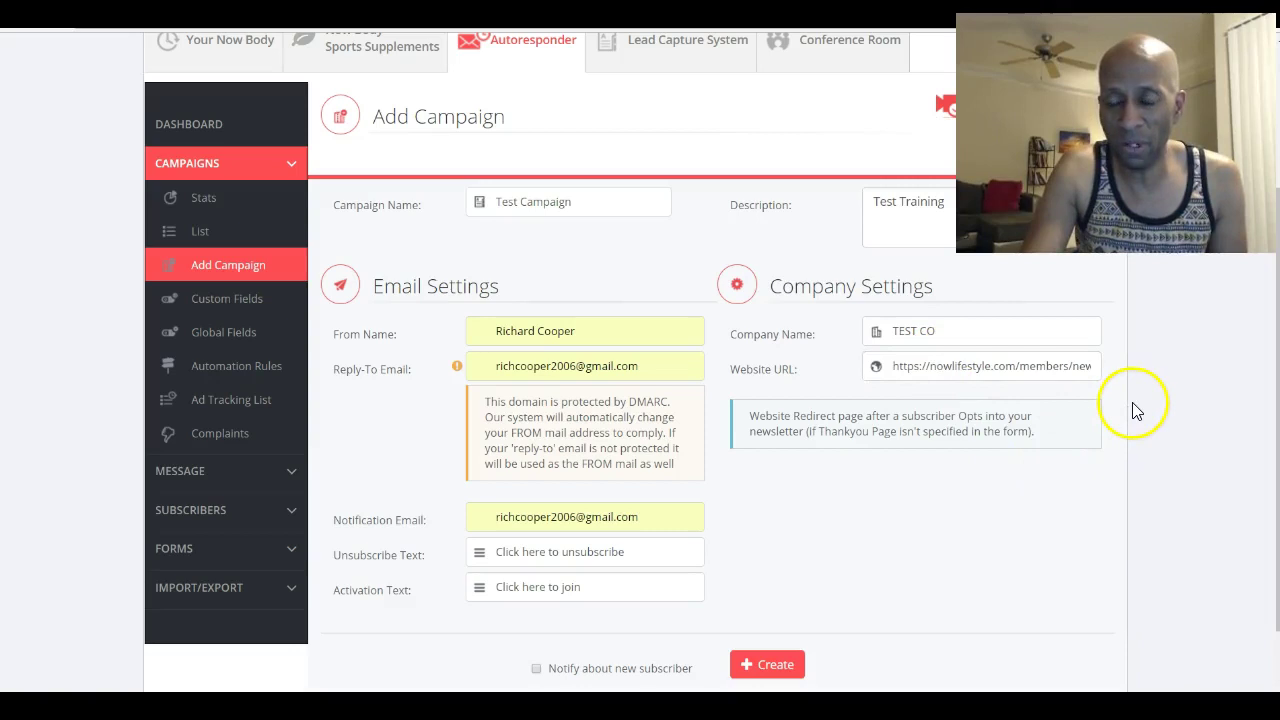
Step: Review the filled-in email settings, create the campaign, and check for it in the campaign list
scroll(1135, 405, "down", 2)
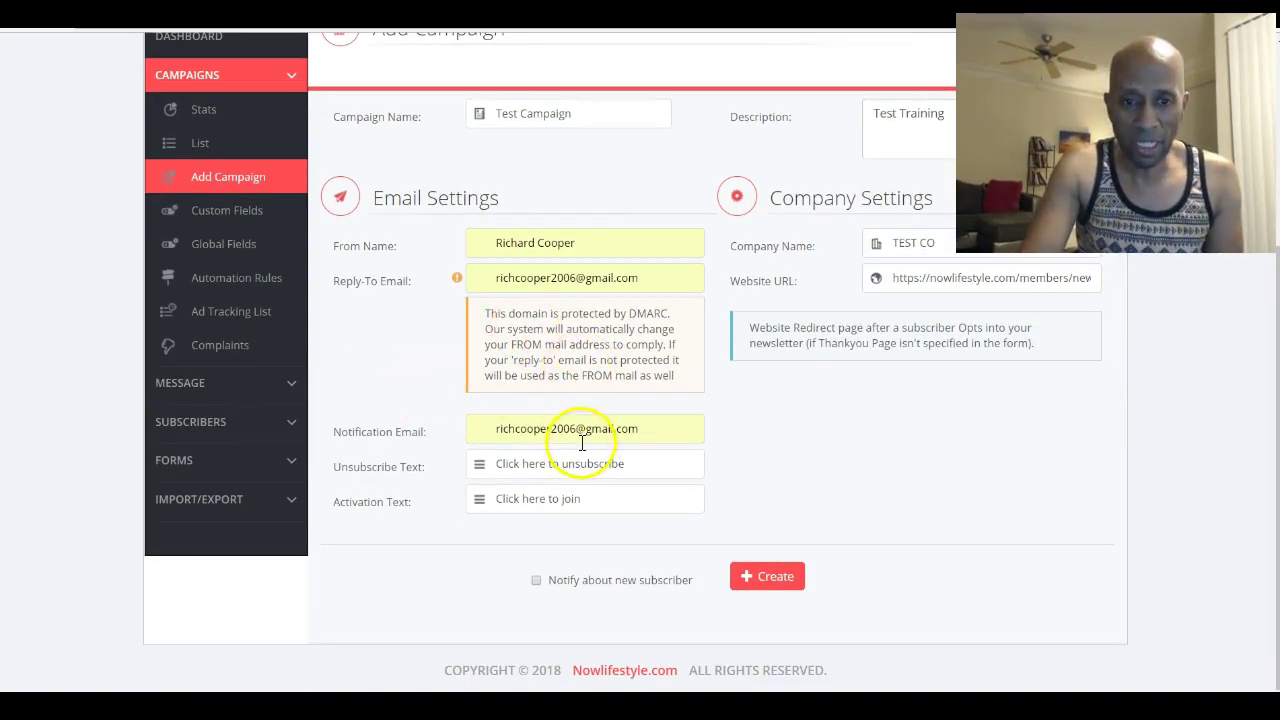
scroll(586, 415, "up", 4)
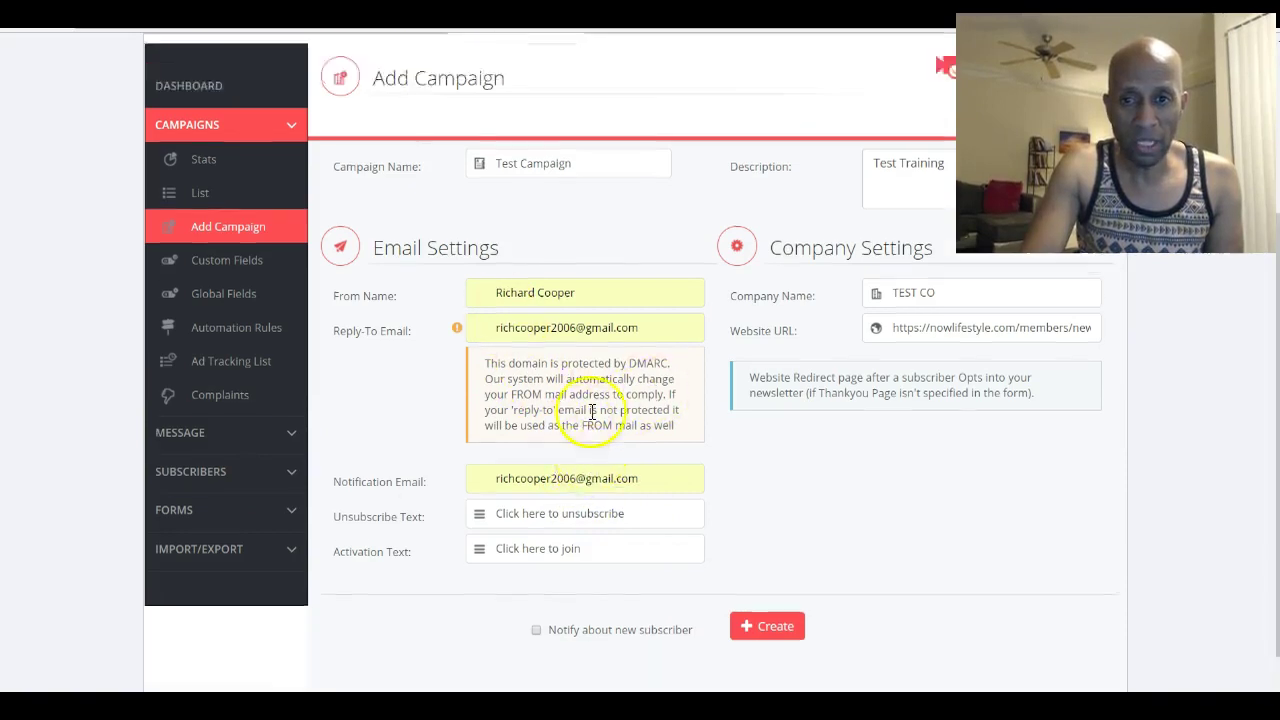
scroll(597, 410, "down", 4)
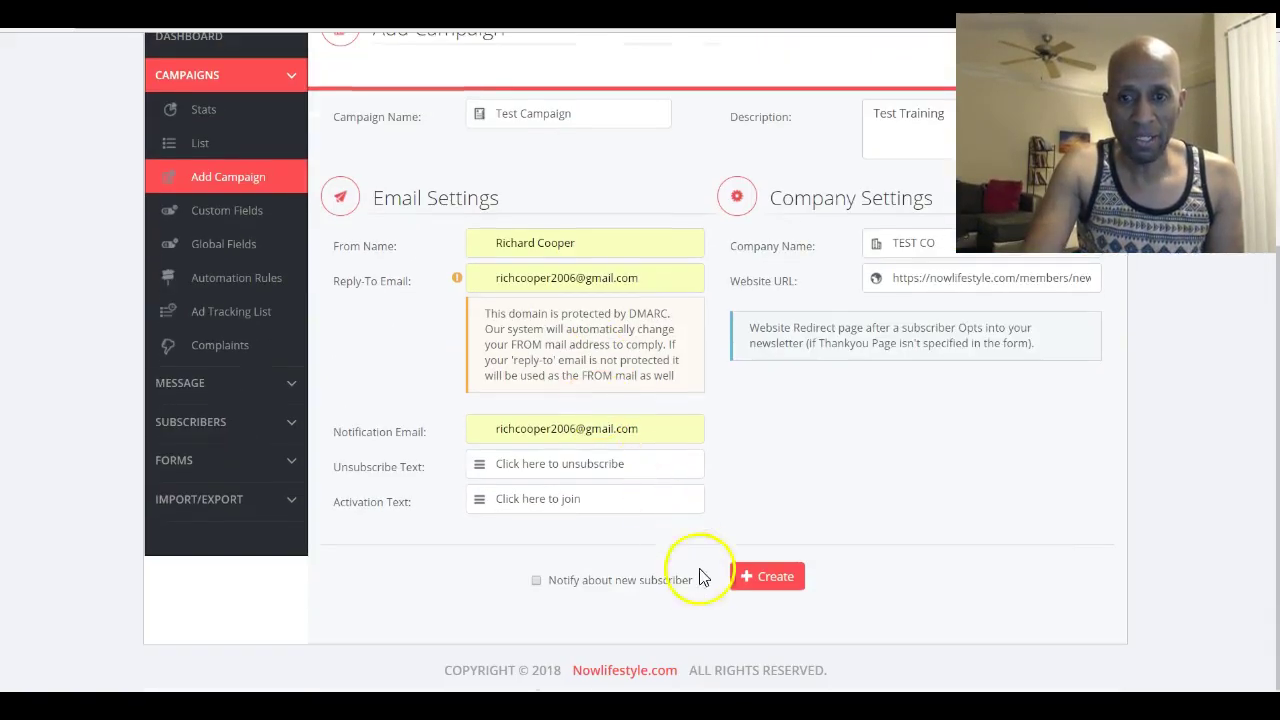
left_click(764, 580)
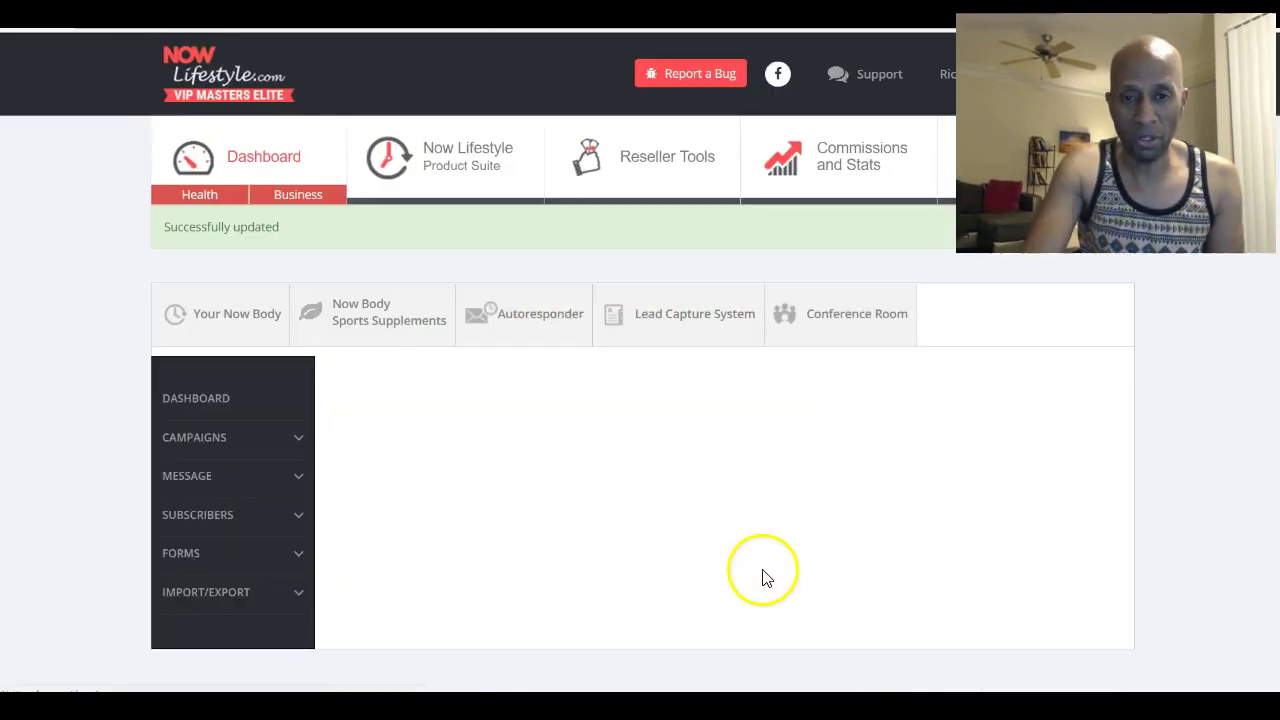
scroll(724, 515, "down", 5)
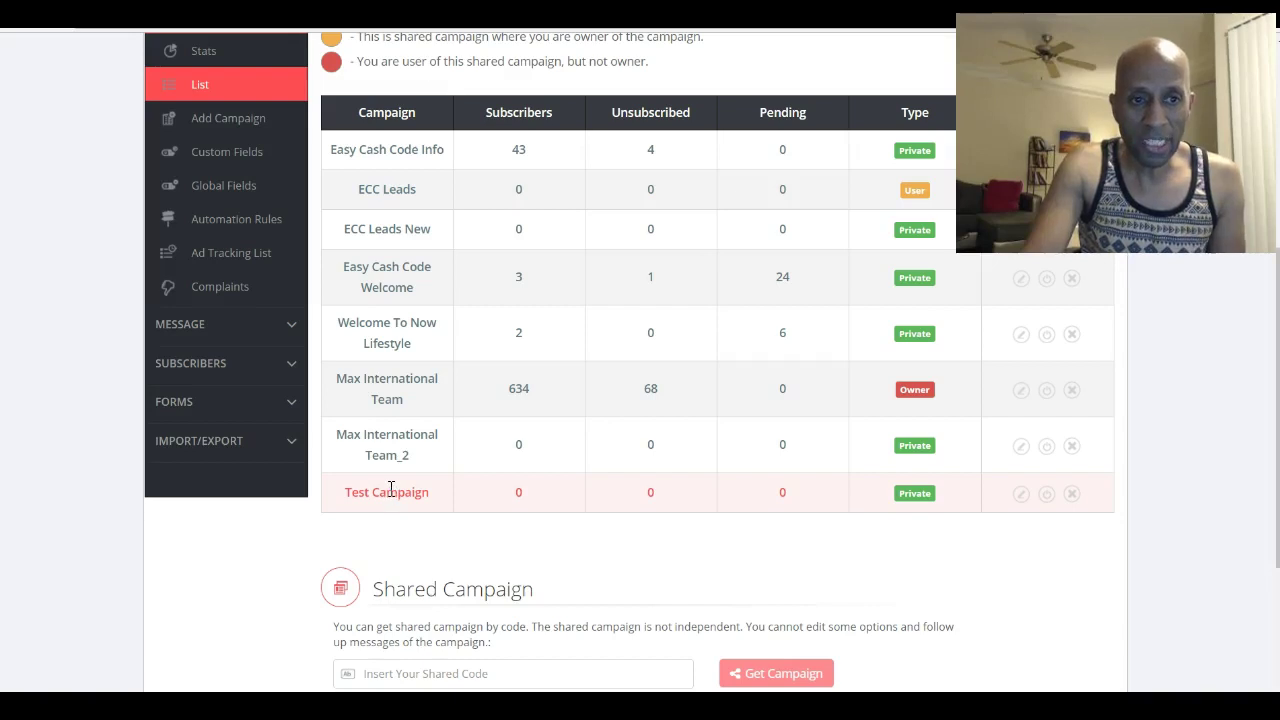
scroll(386, 489, "up", 1)
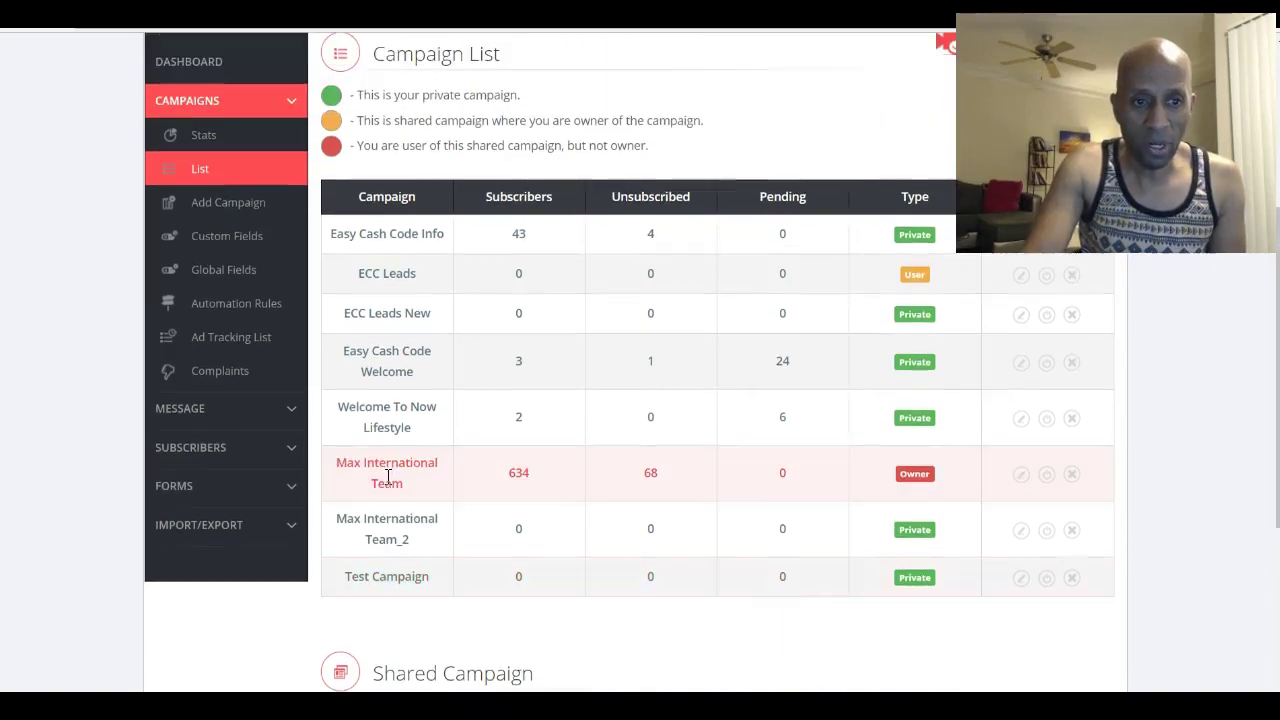
Step: Open the follow-up messages list and switch its campaign to Test Campaign
left_click(293, 409)
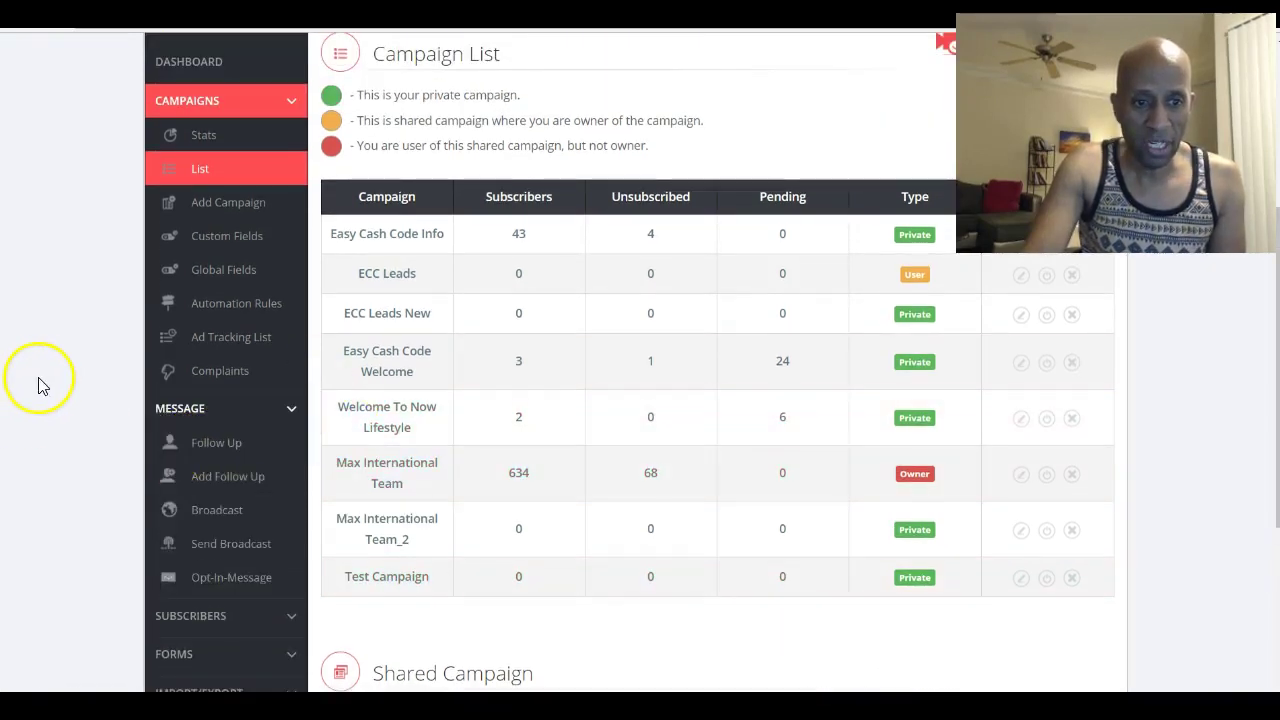
scroll(45, 375, "down", 3)
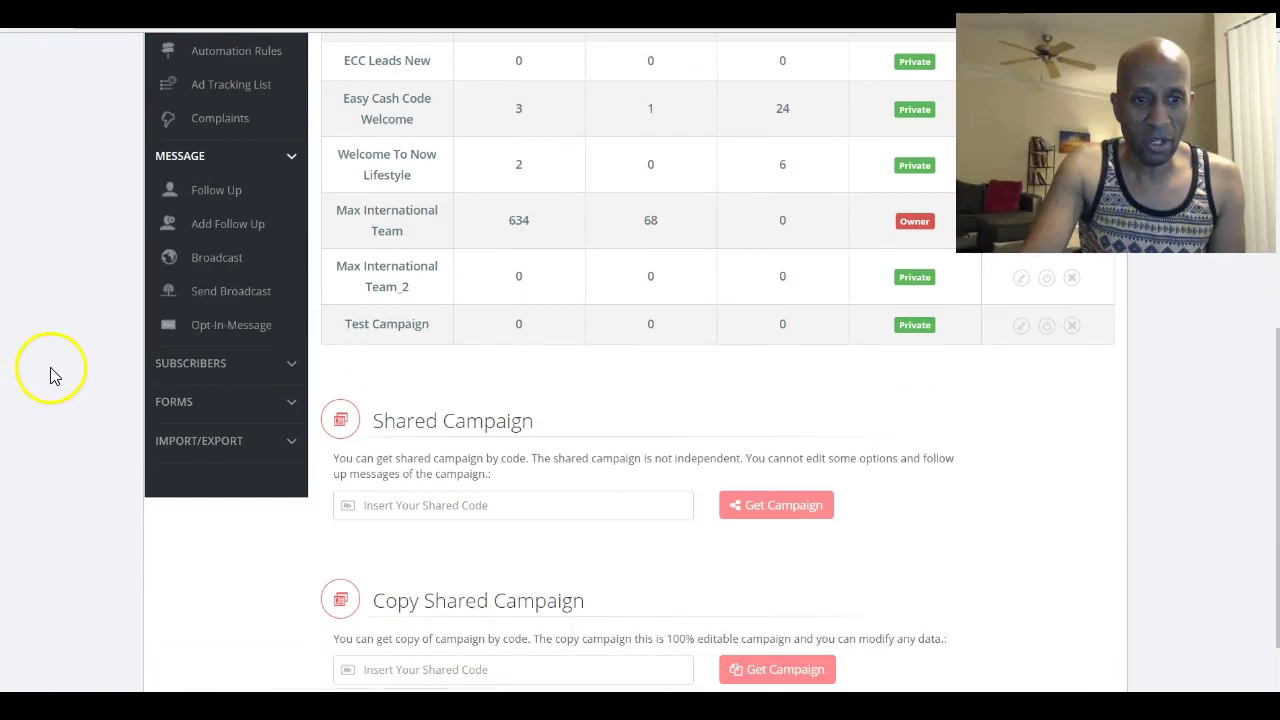
left_click(216, 223)
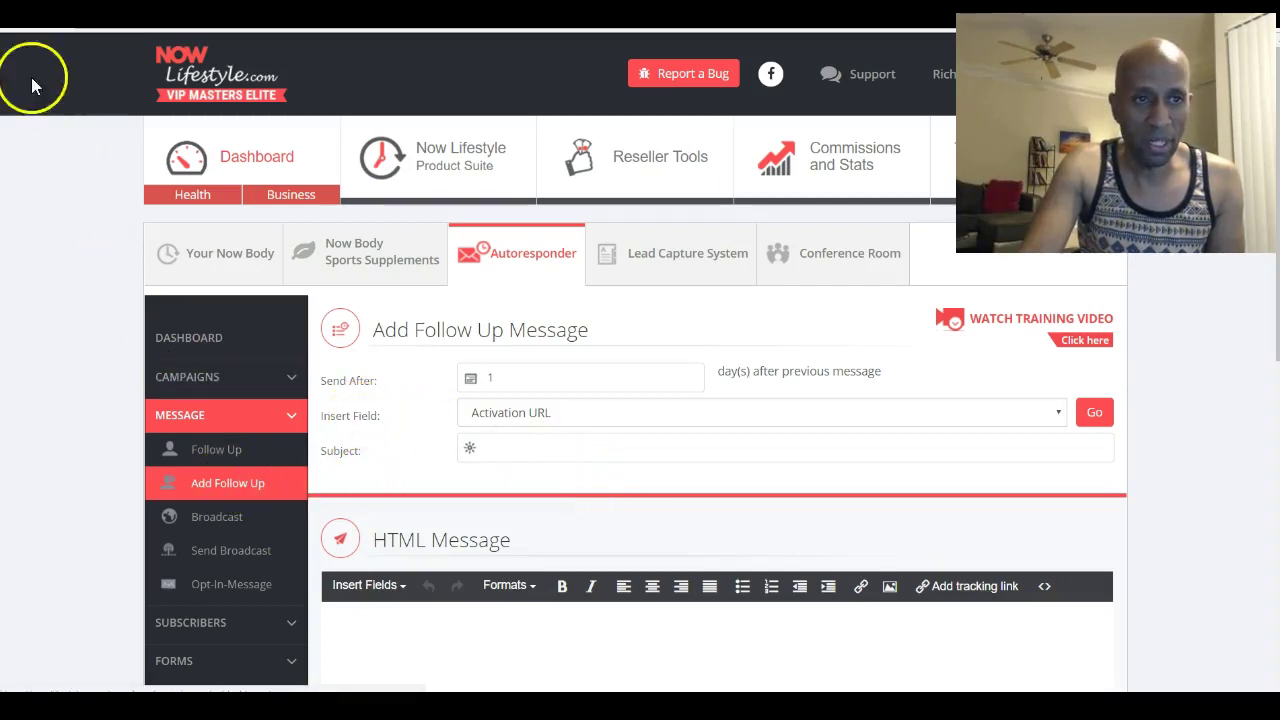
left_click(216, 456)
scroll(251, 460, "down", 1)
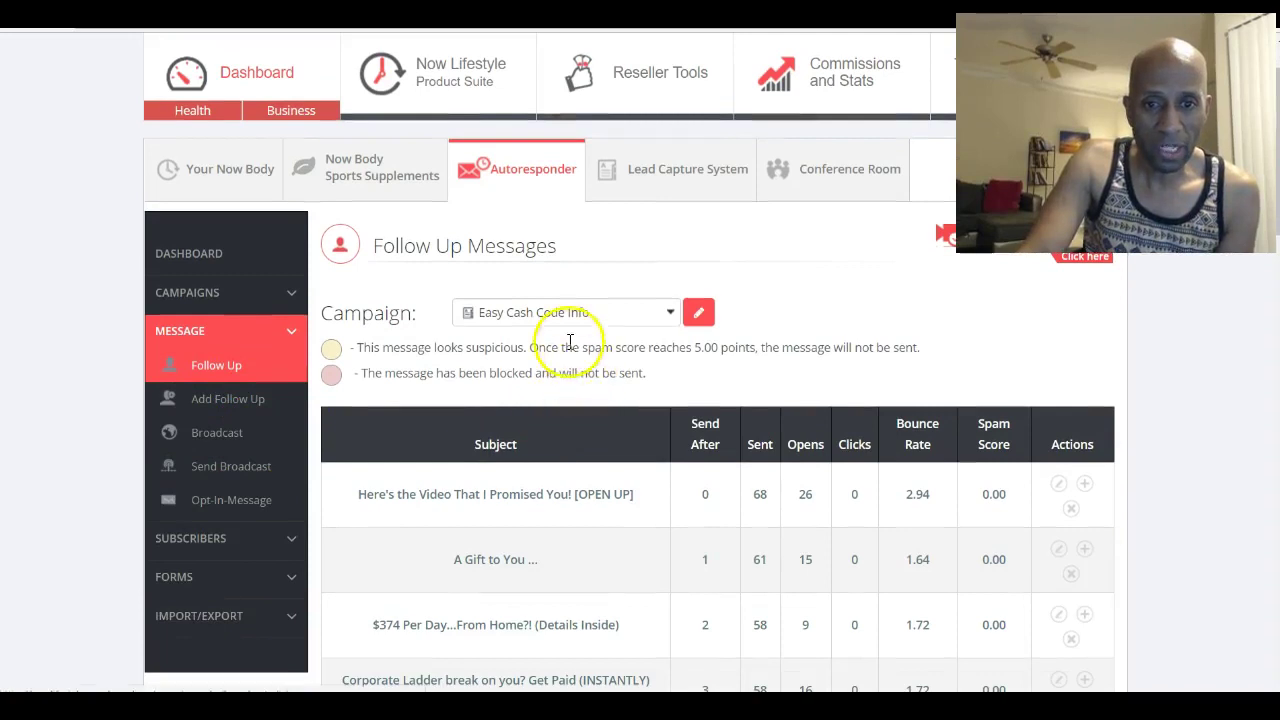
left_click(556, 314)
left_click(588, 502)
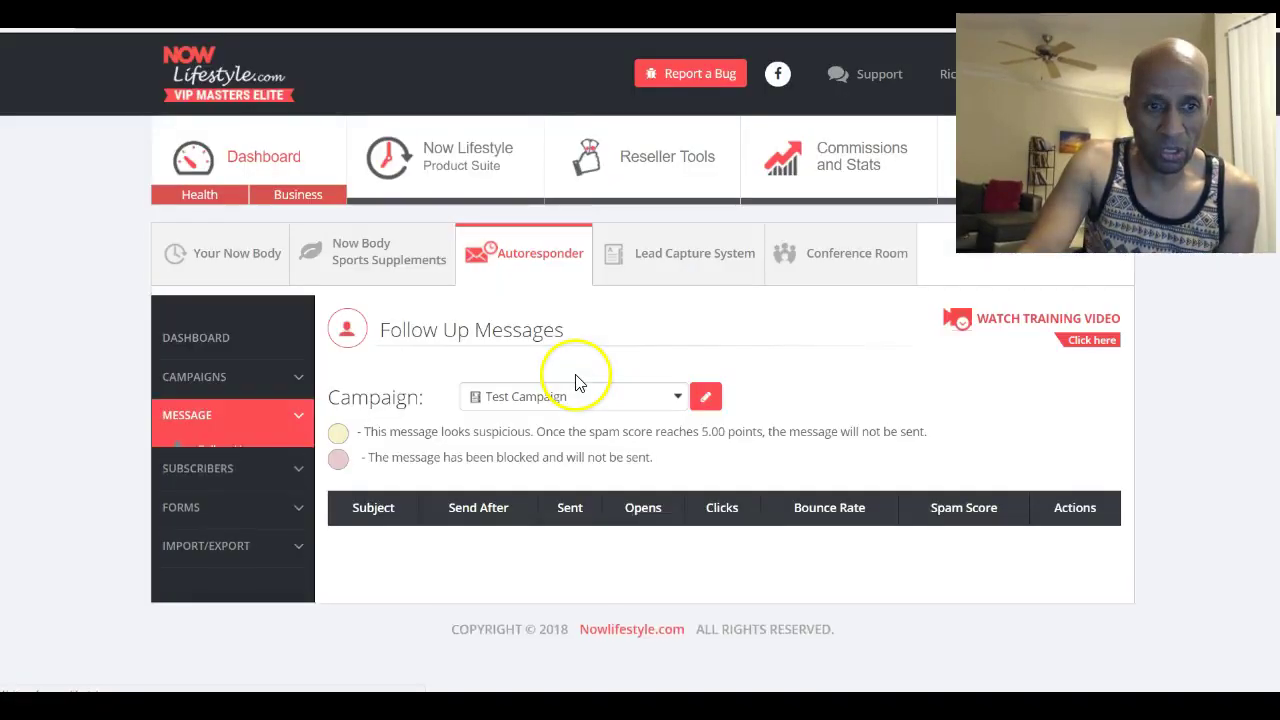
scroll(500, 460, "down", 1)
scroll(503, 474, "down", 1)
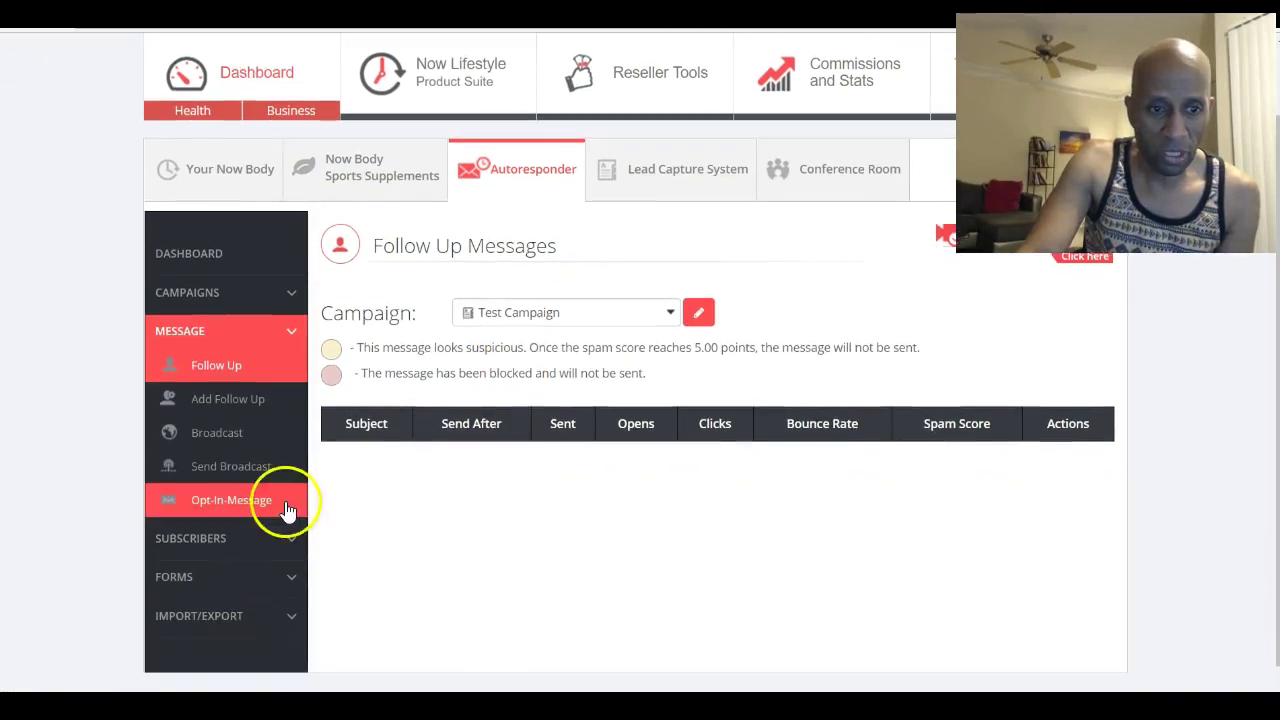
Step: Start a new follow-up message for Test Campaign and set it to send after 0 days
left_click(229, 400)
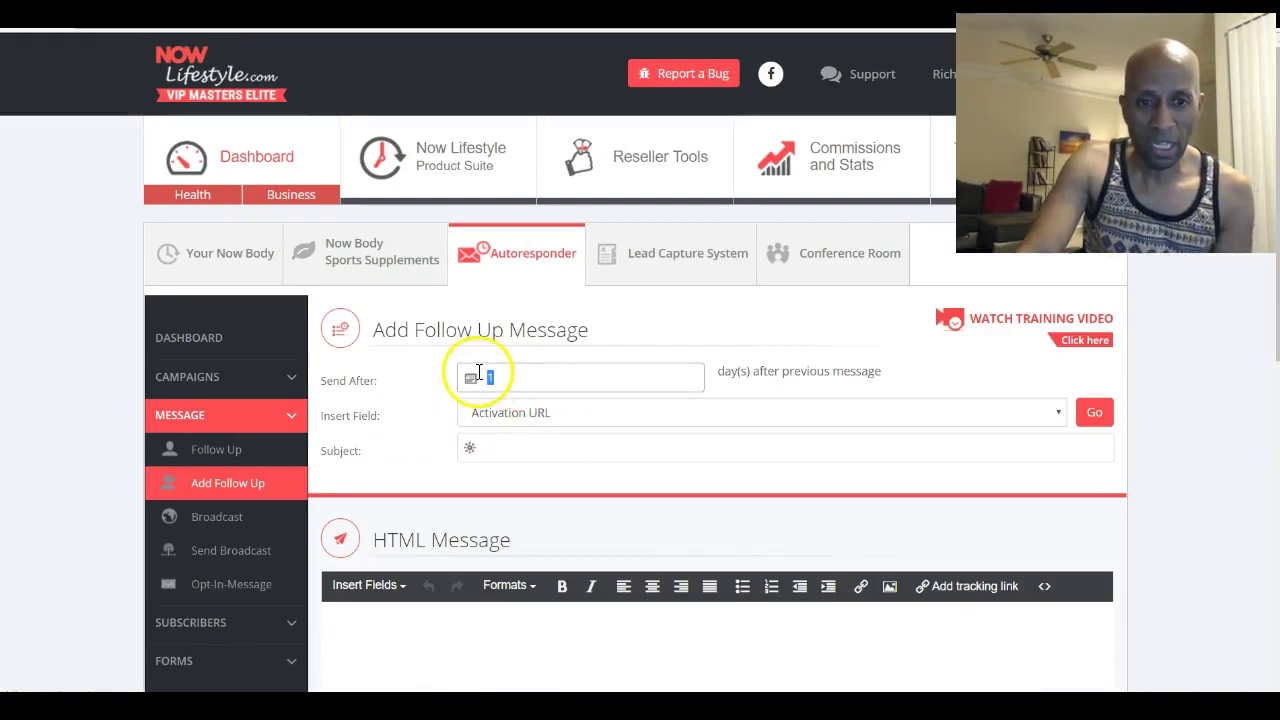
left_click_drag(496, 376, 457, 380)
type("0")
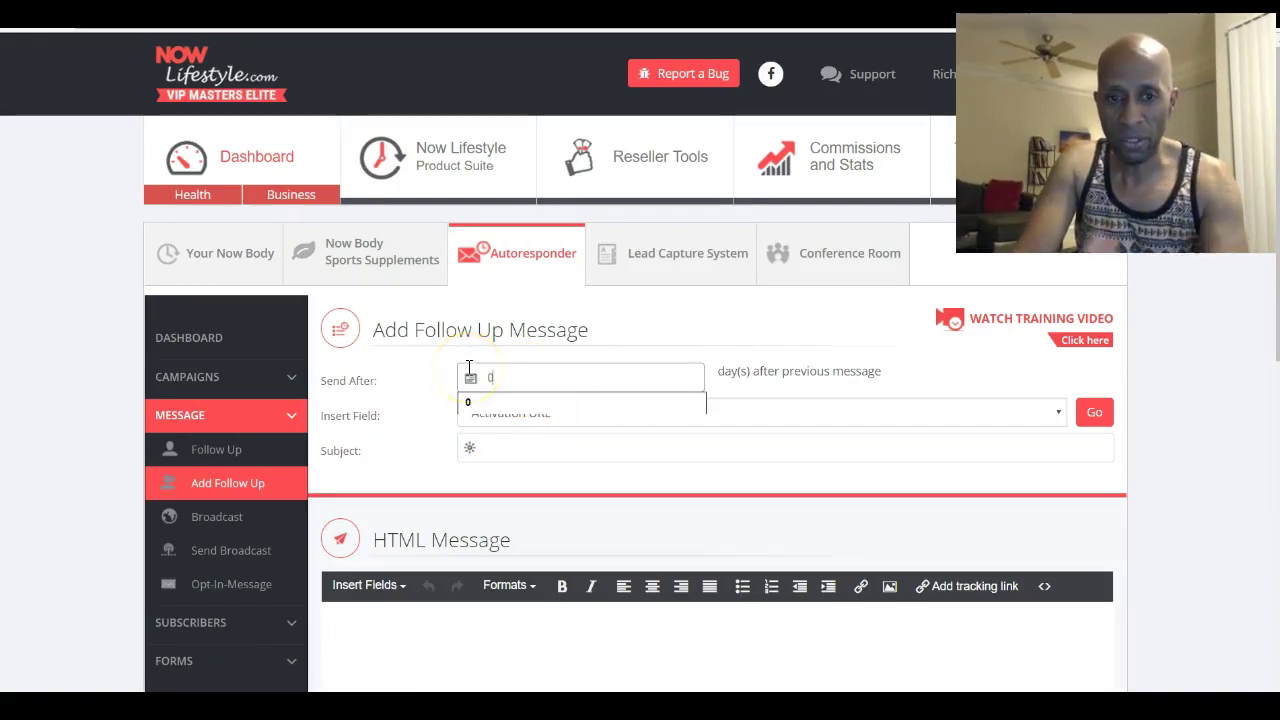
left_click(760, 420)
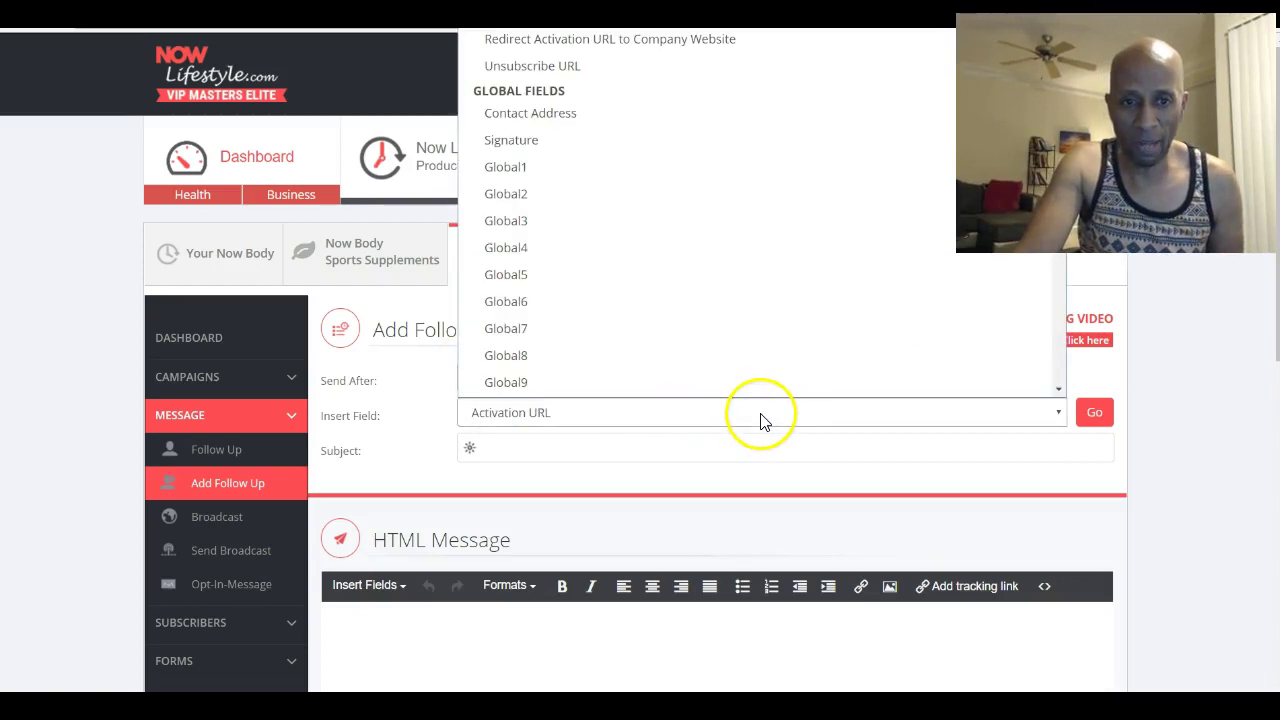
left_click(29, 357)
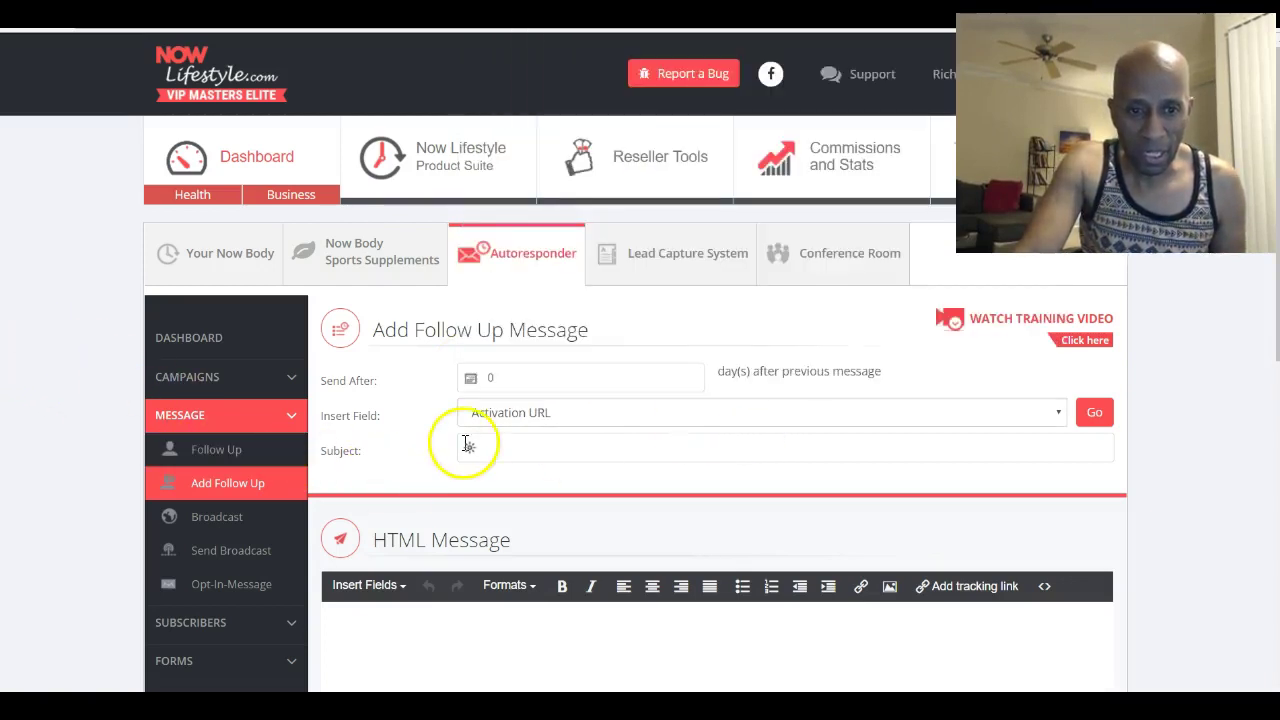
Step: Set the follow-up message's subject to "[OPEN UP] Here's Your Quick Start Guide"
left_click(497, 449)
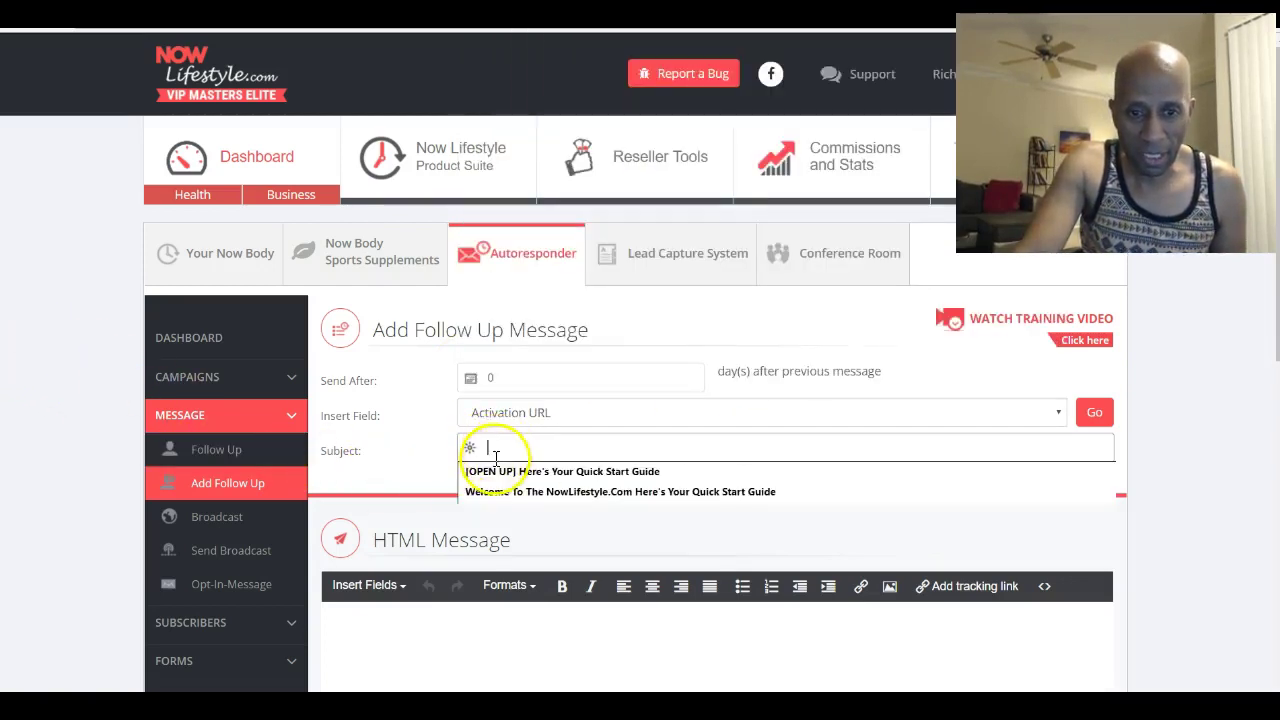
left_click(497, 472)
scroll(497, 484, "down", 3)
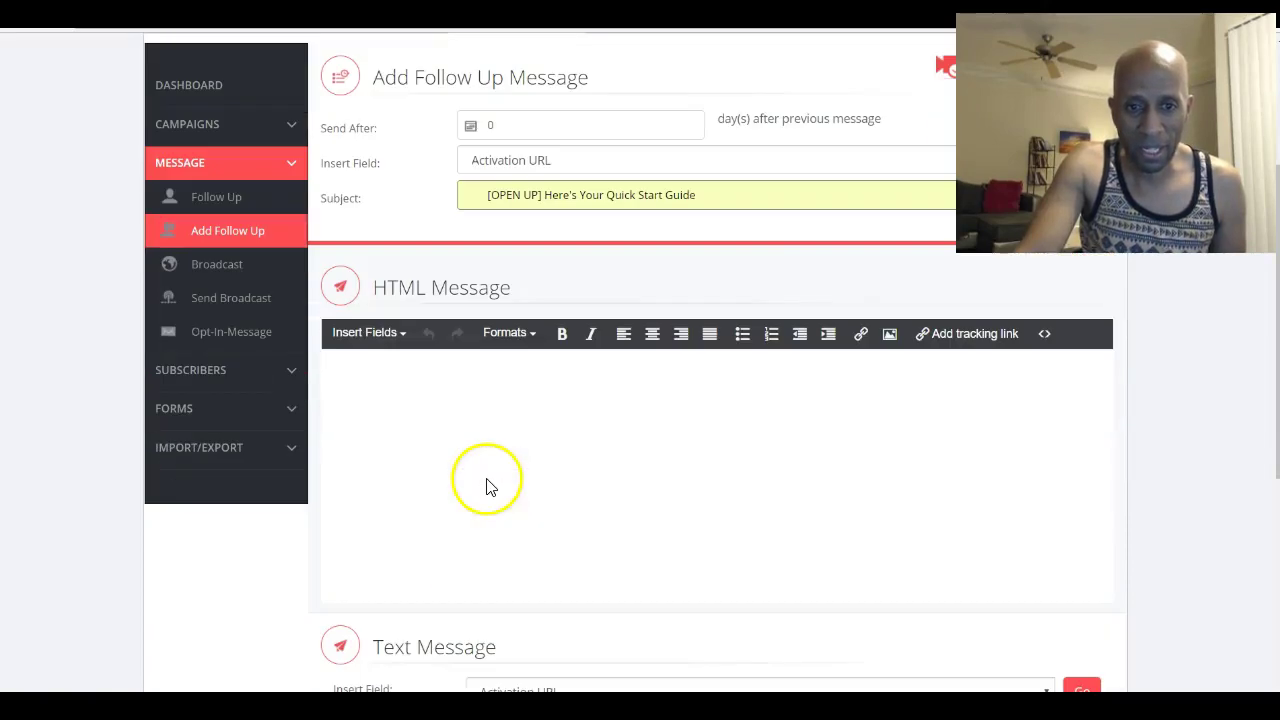
Step: Write the HTML message "Hi %%SubscriberFirstName%%, Welcome to my first email campaign!" using the subscriber First Name field, and sign it with the sender's first name
left_click(474, 426)
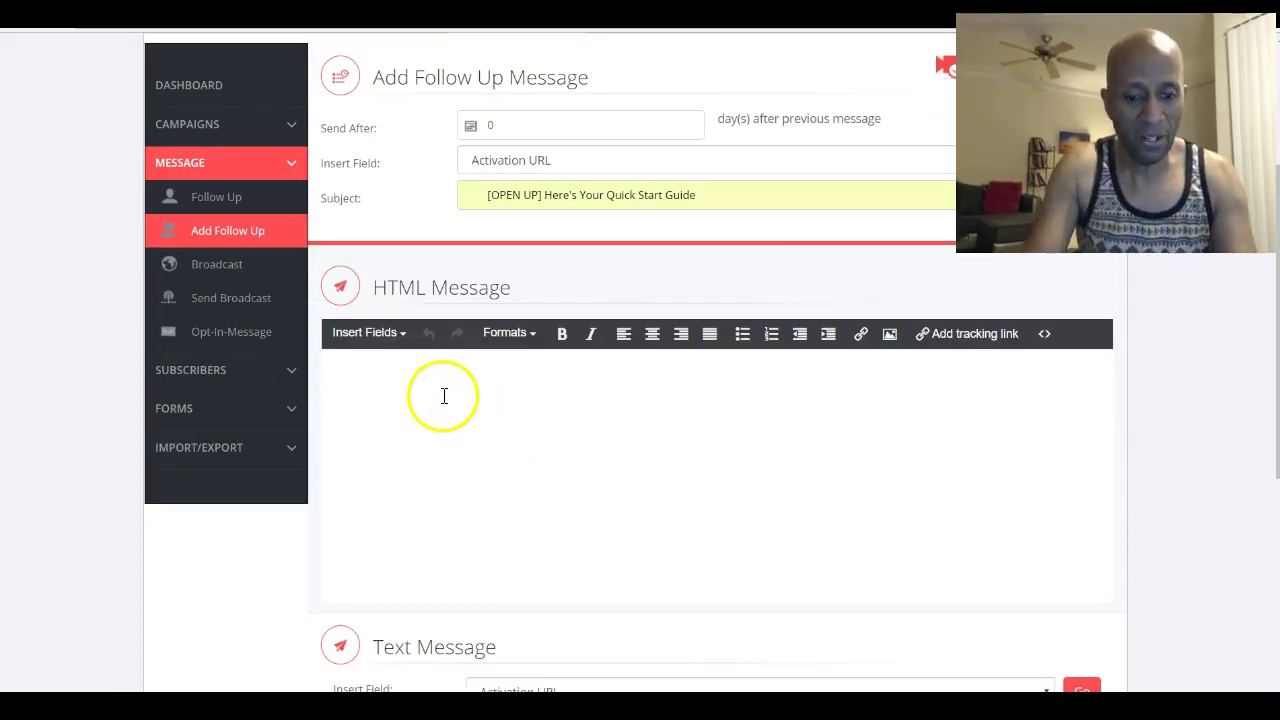
type("Hi")
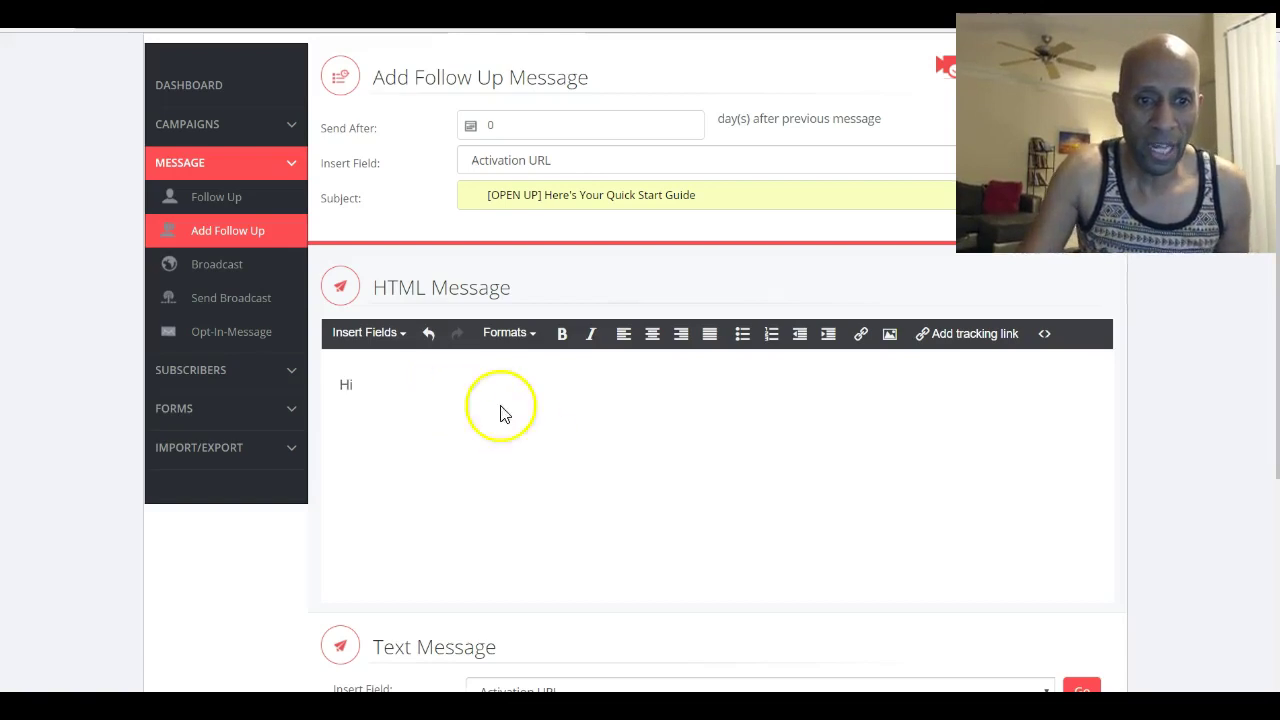
left_click(406, 340)
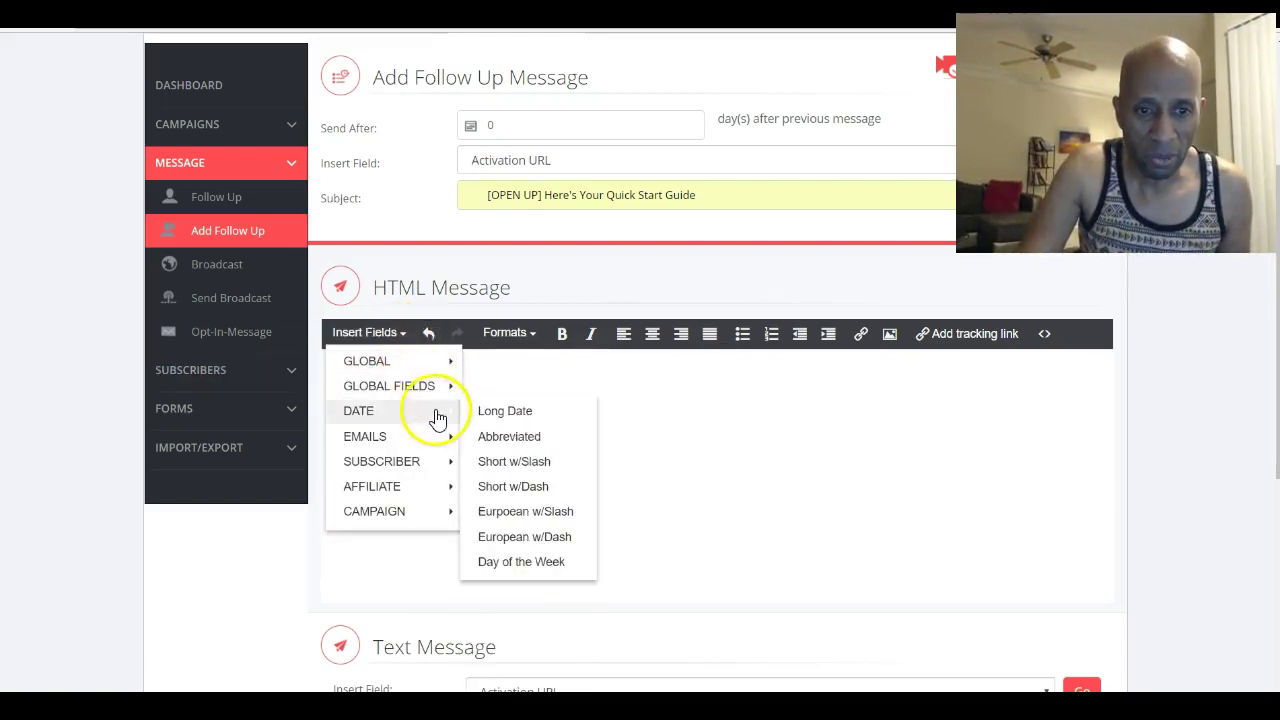
mouse_move(437, 467)
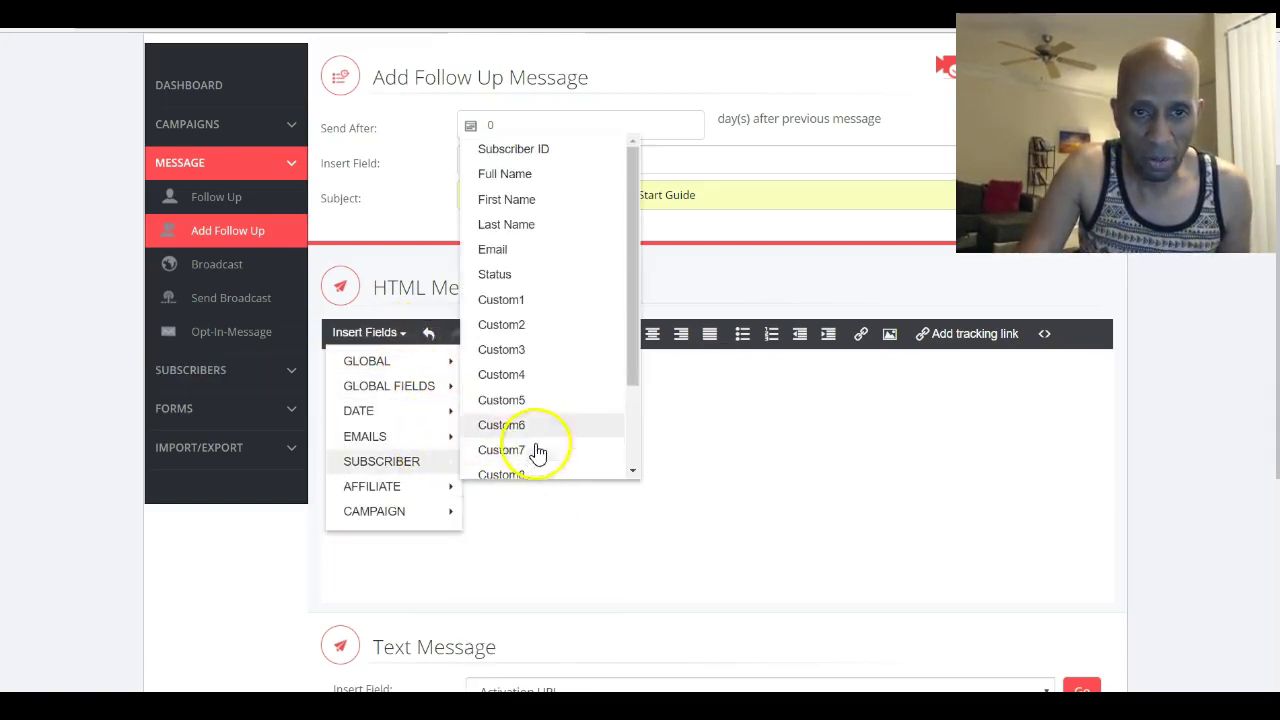
left_click(514, 212)
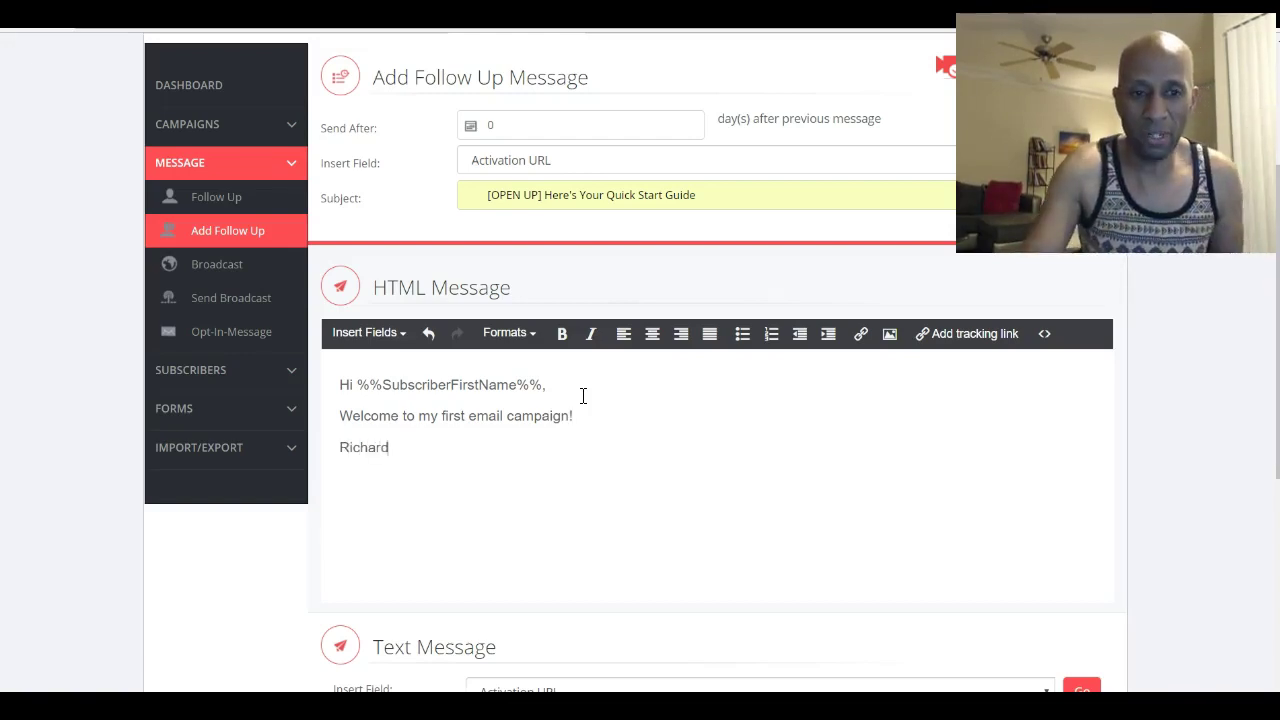
Step: Copy the whole HTML message body into the Text Message version
scroll(480, 457, "down", 1)
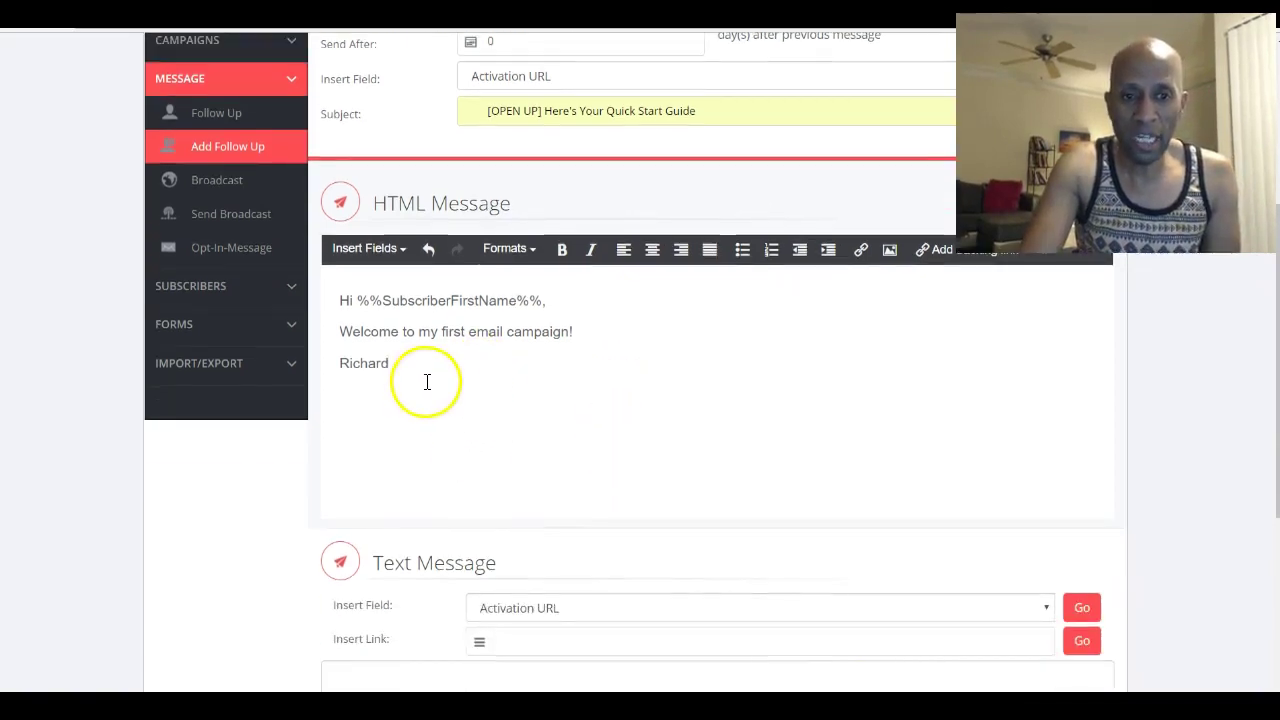
left_click_drag(426, 368, 263, 285)
key("ctrl+c")
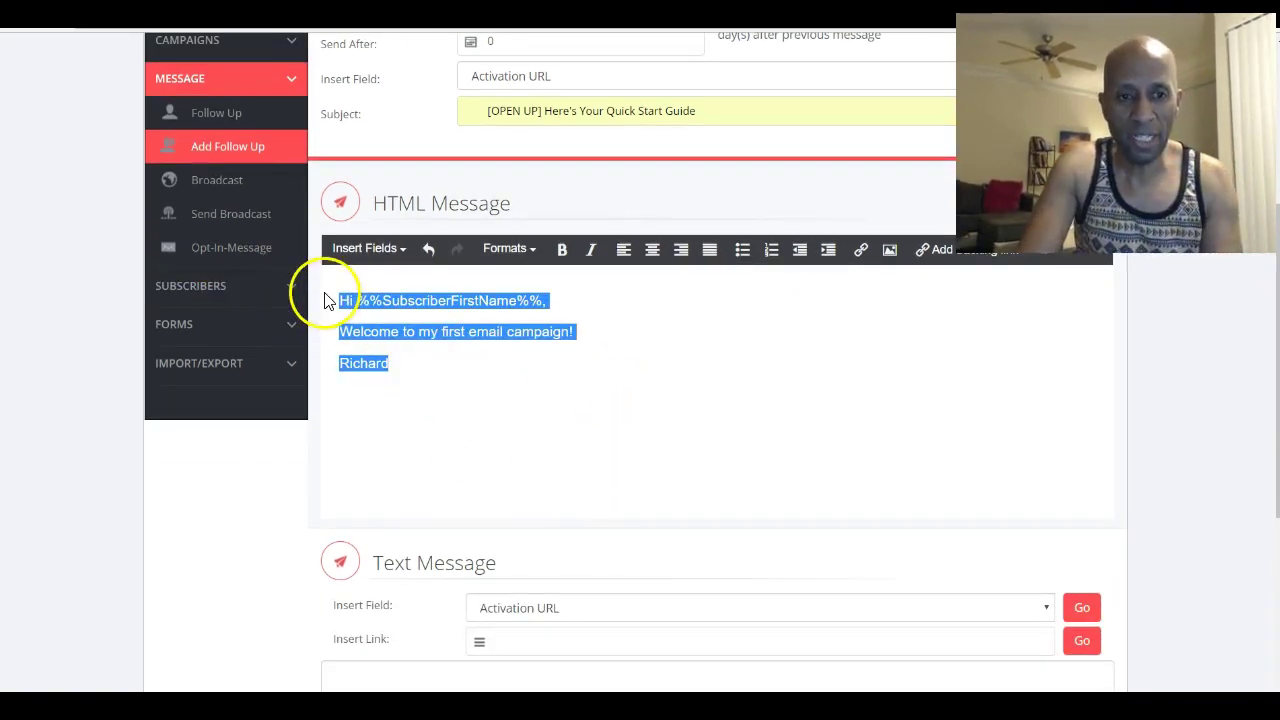
left_click(138, 422)
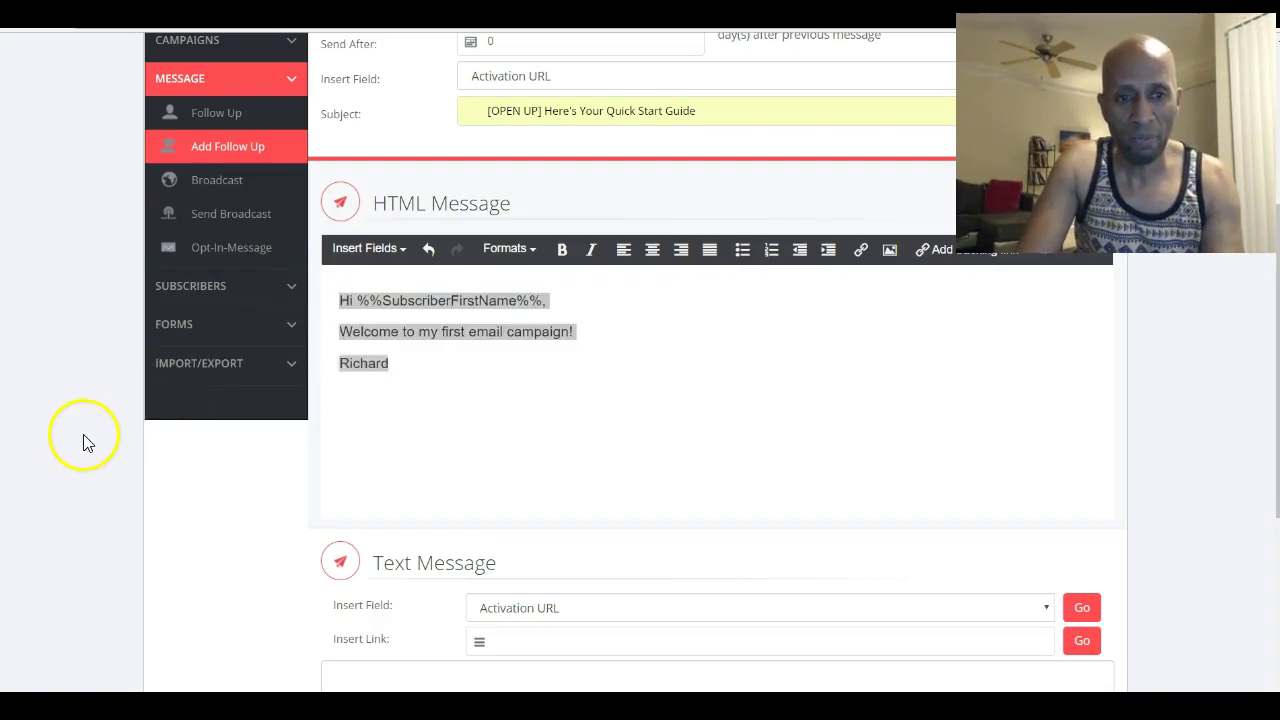
scroll(80, 437, "down", 3)
left_click(380, 448)
key("ctrl+v")
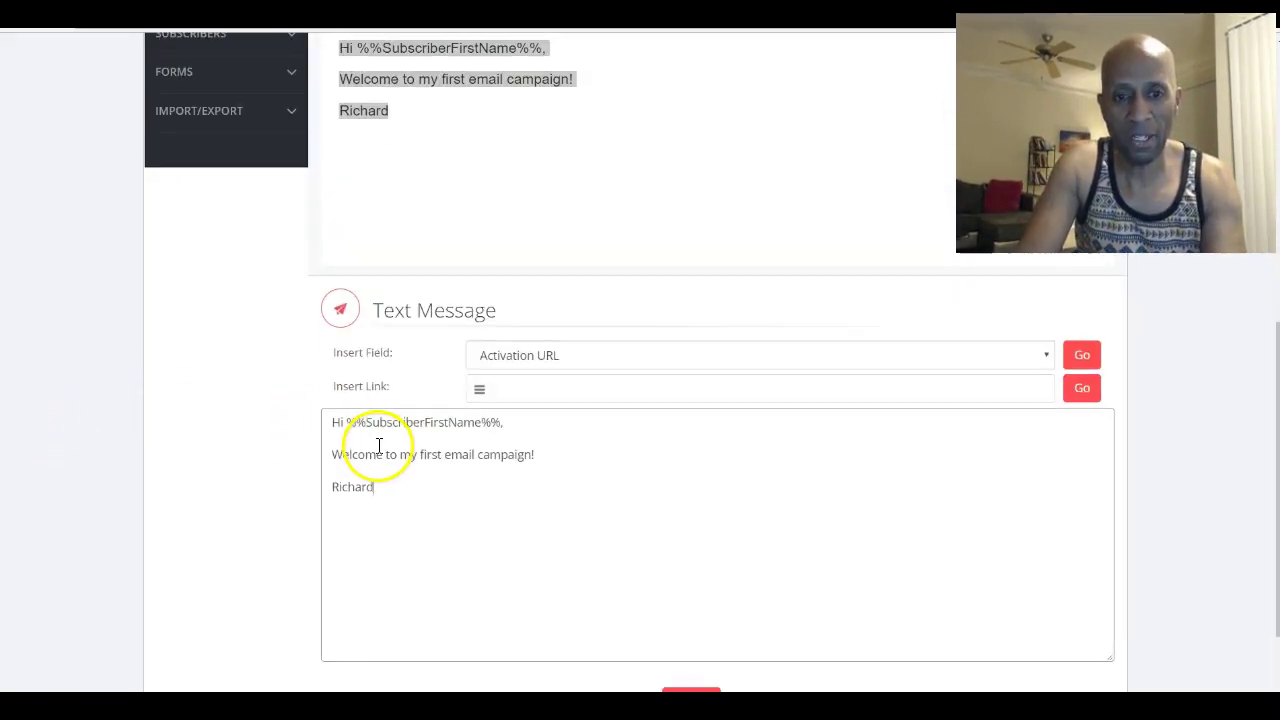
Step: Review the HTML and text versions of the email and add the follow-up message to the campaign
scroll(366, 443, "up", 3)
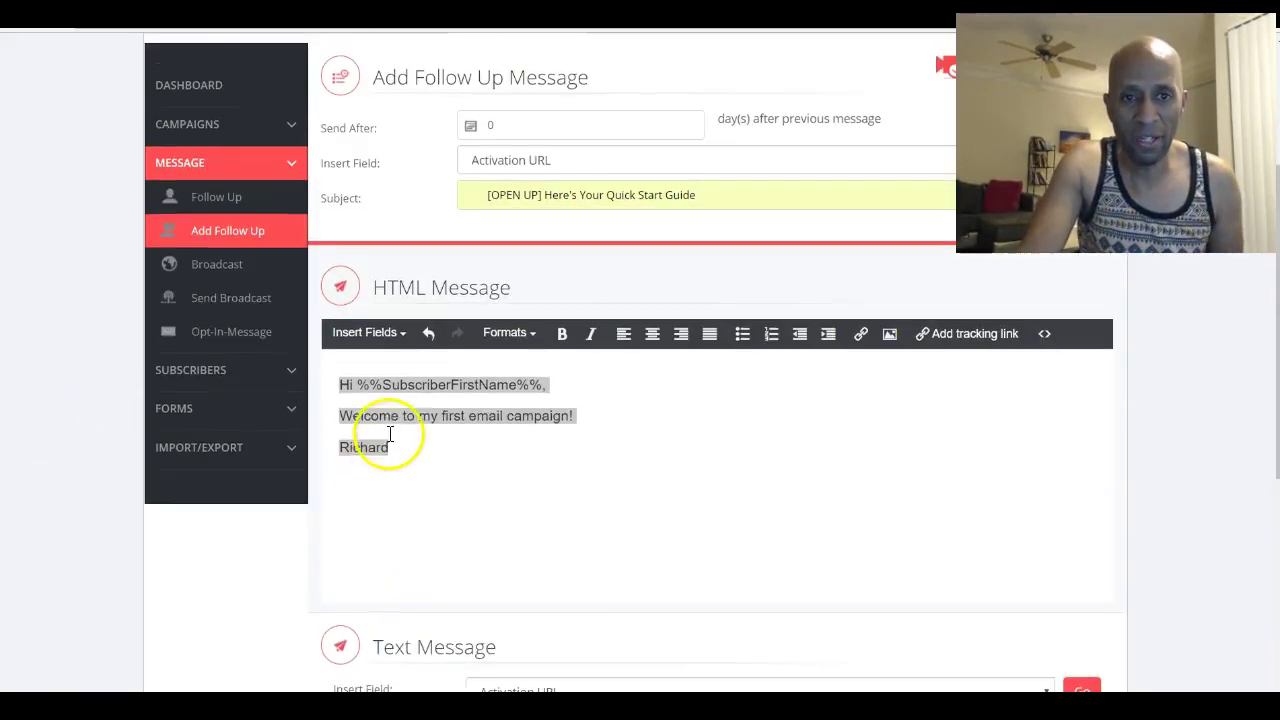
left_click(423, 470)
key("ctrl+a")
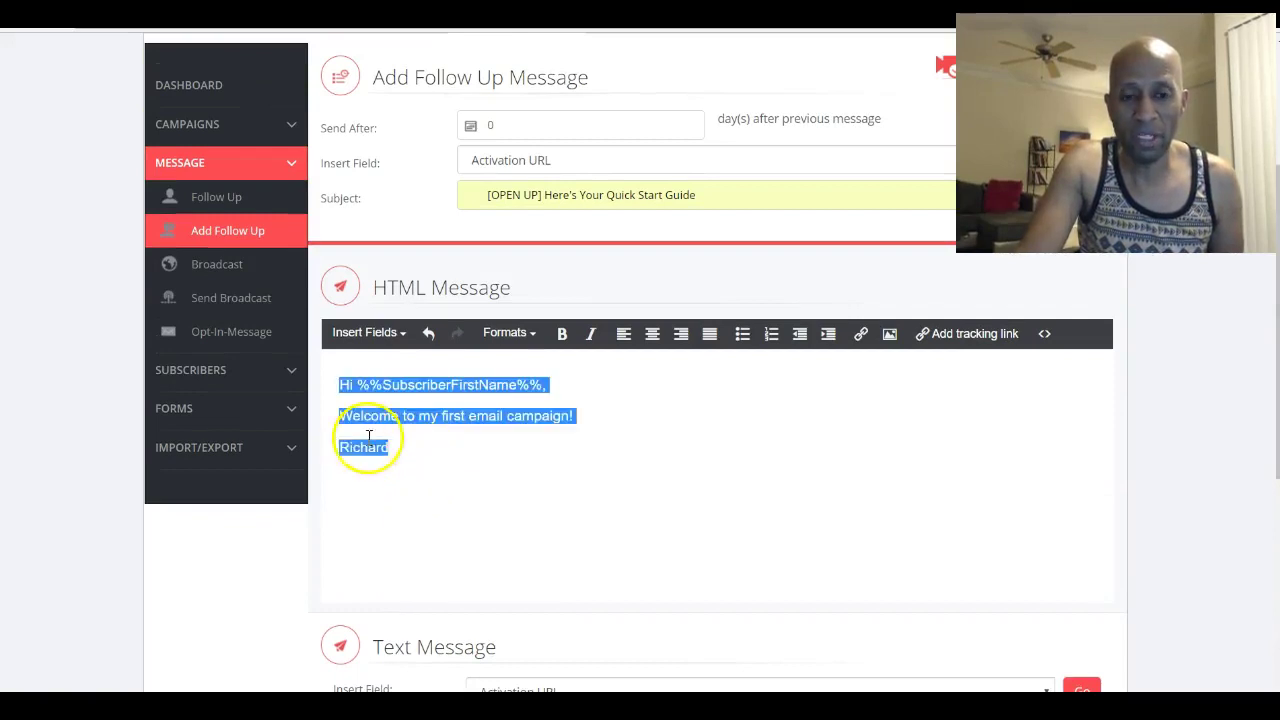
left_click(424, 442)
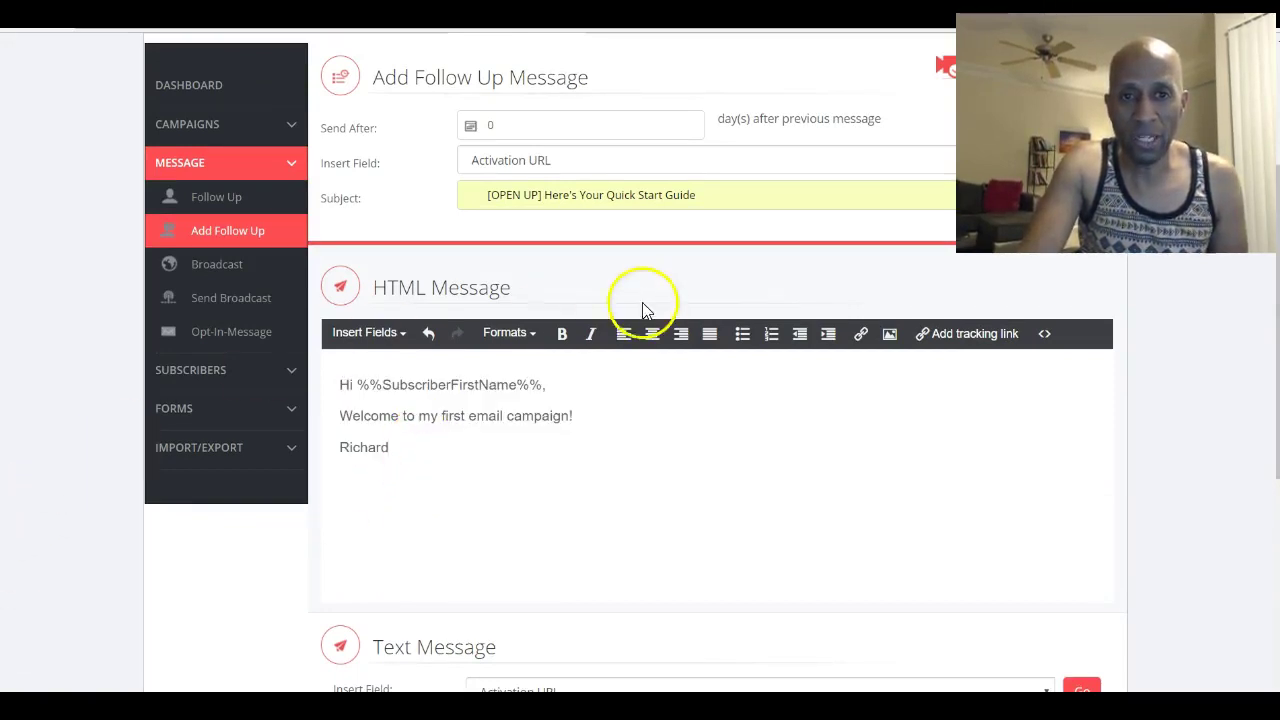
scroll(1177, 405, "down", 3)
scroll(1106, 491, "down", 2)
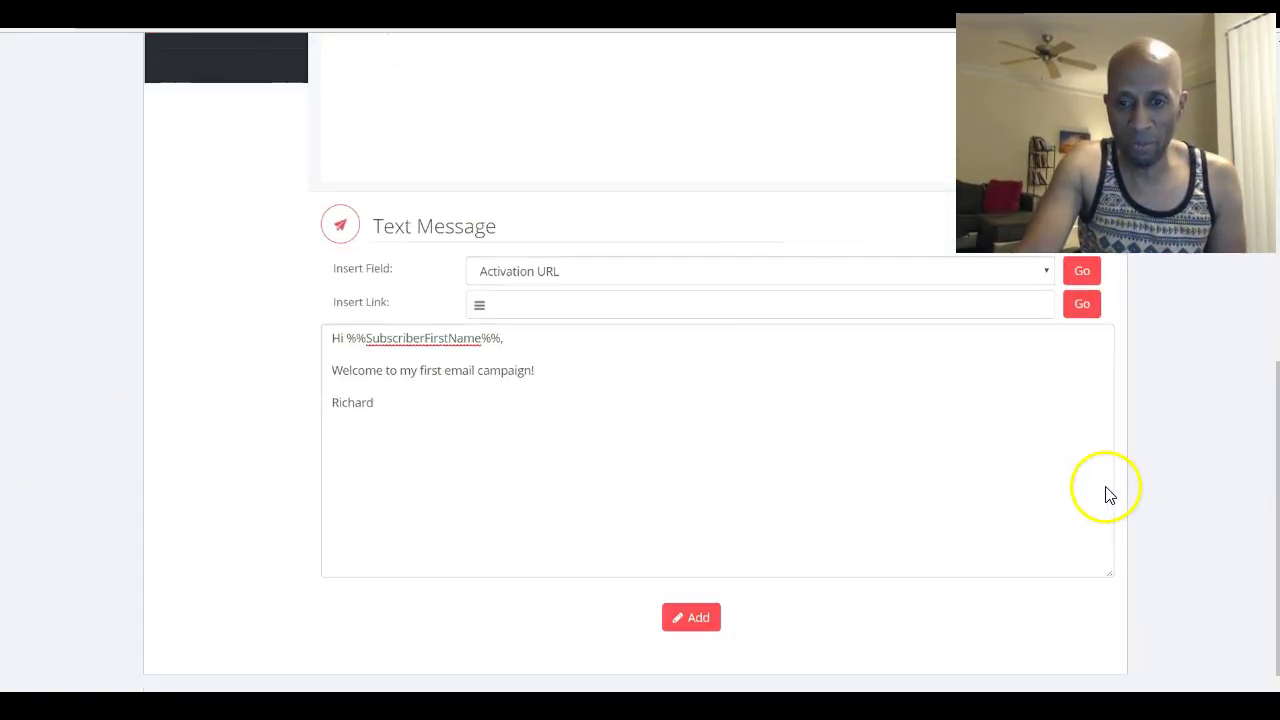
left_click(694, 618)
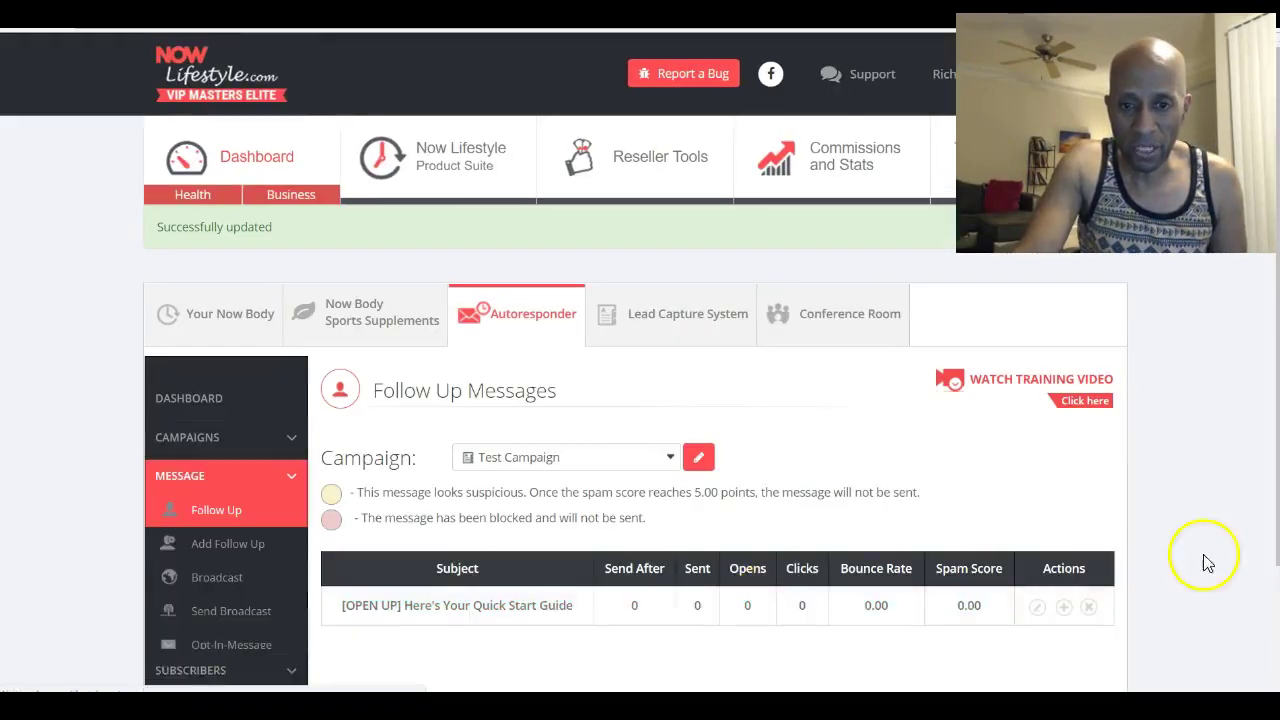
Step: Open the page for creating a new form for Test Campaign
scroll(1100, 560, "down", 2)
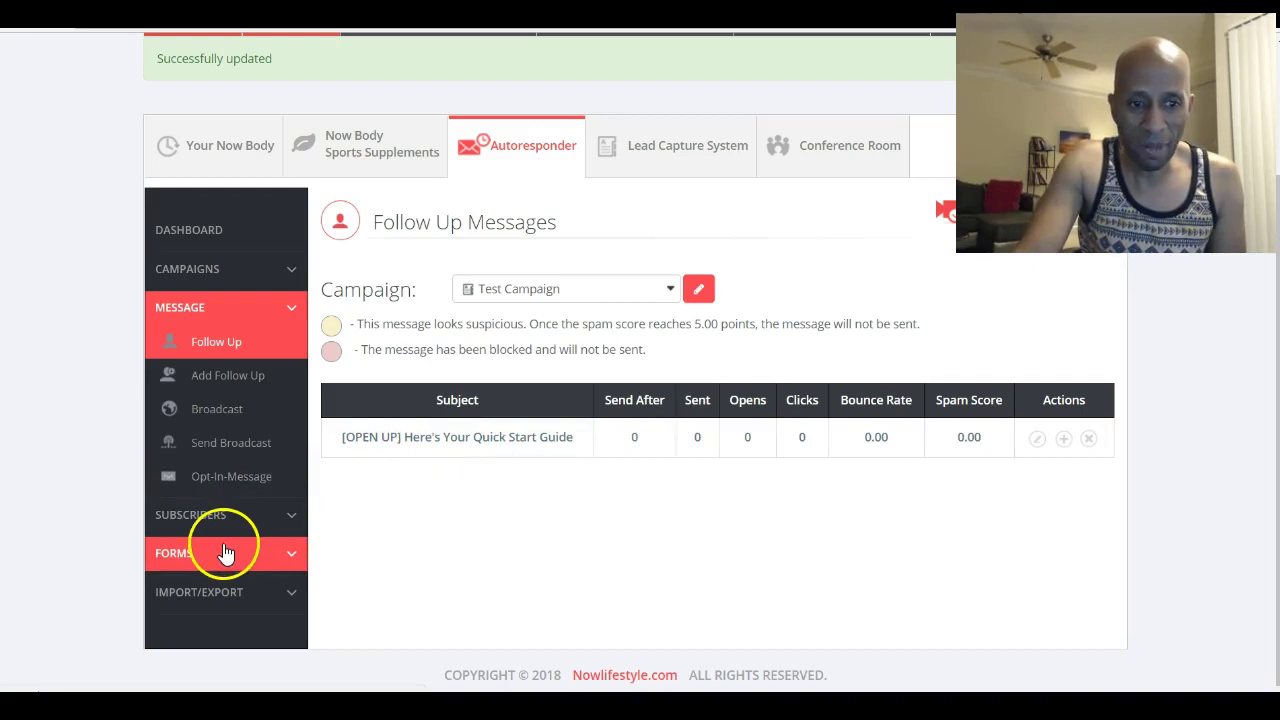
left_click(287, 557)
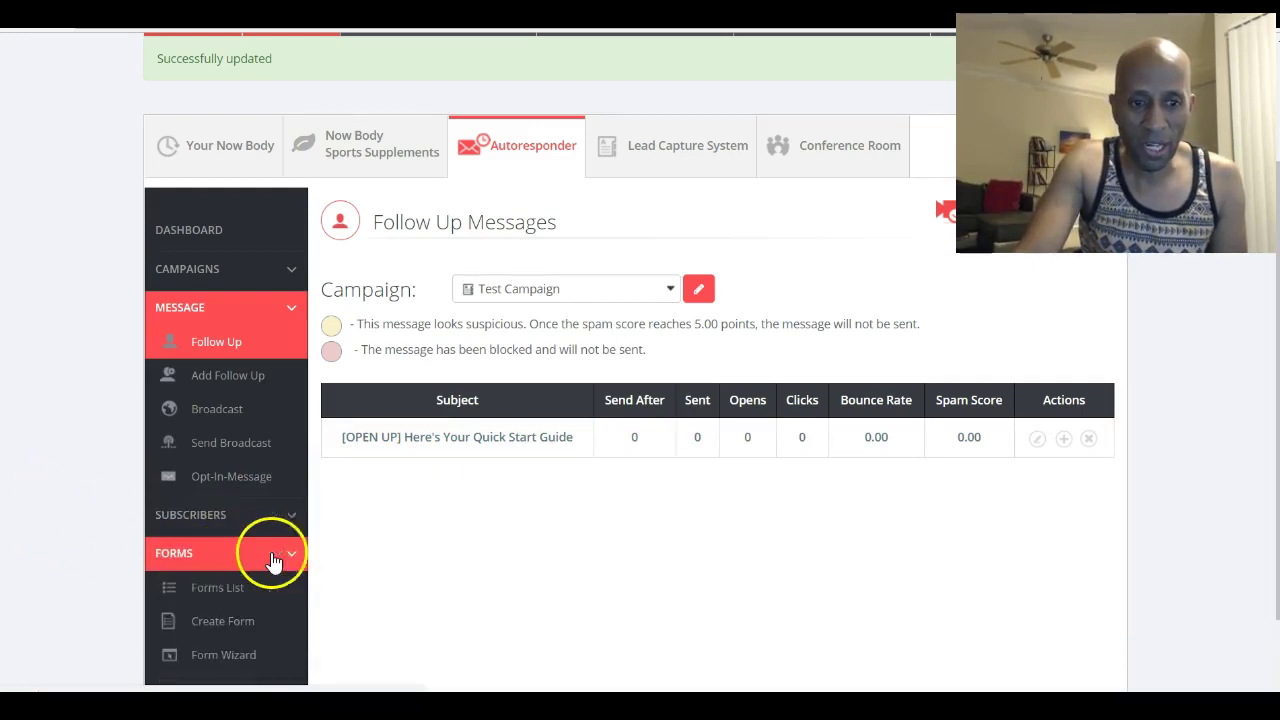
scroll(5, 497, "down", 1)
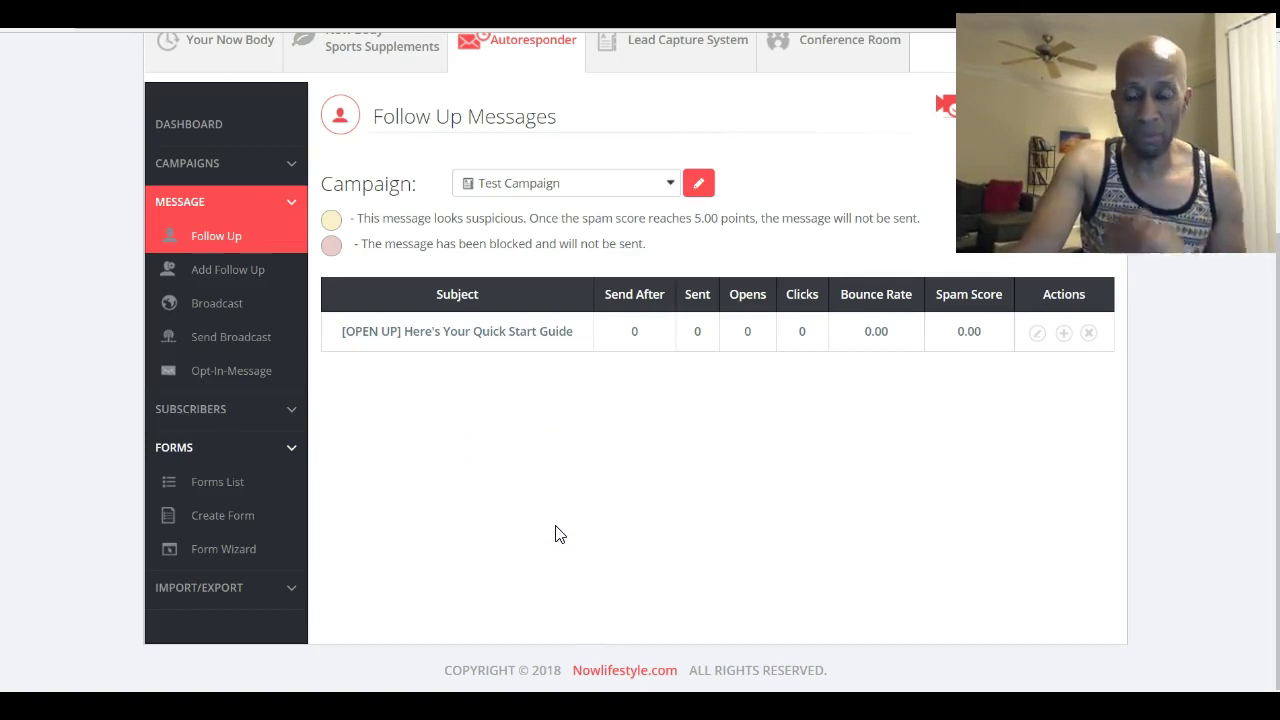
left_click(254, 528)
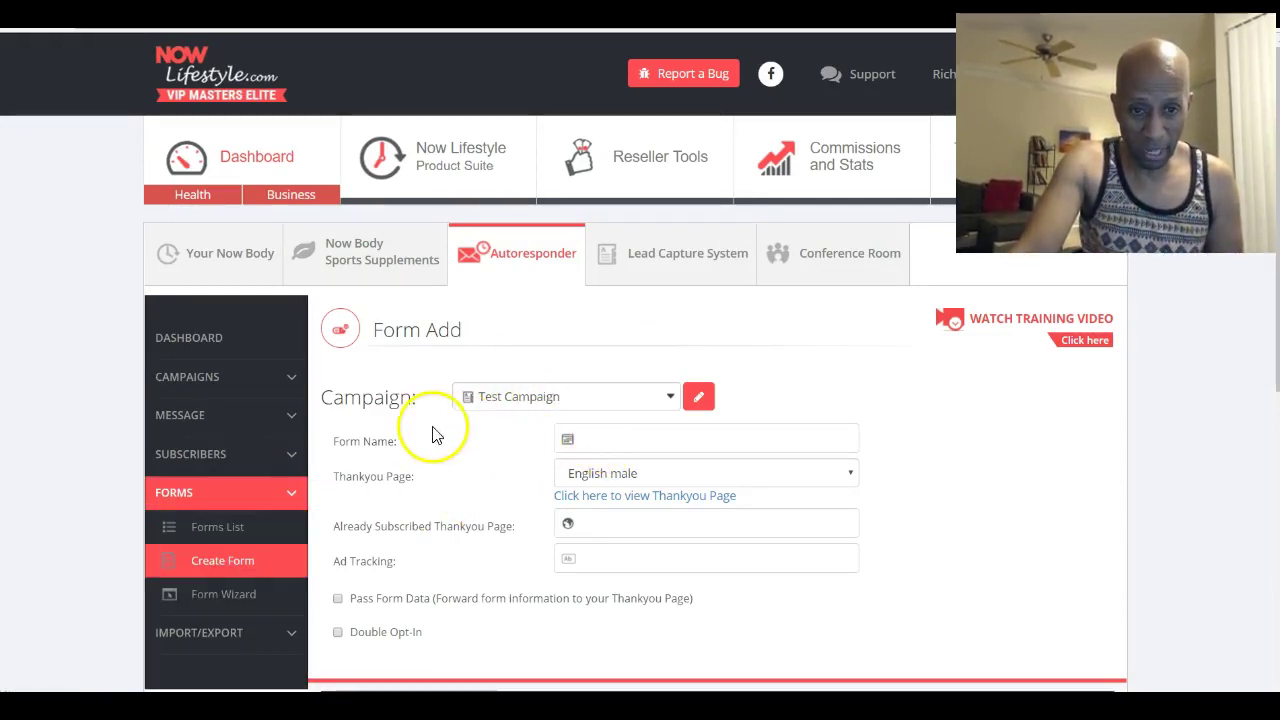
Step: Look over the new form's settings, preview its English male thank-you page, and close the preview
scroll(443, 432, "down", 2)
scroll(443, 432, "down", 3)
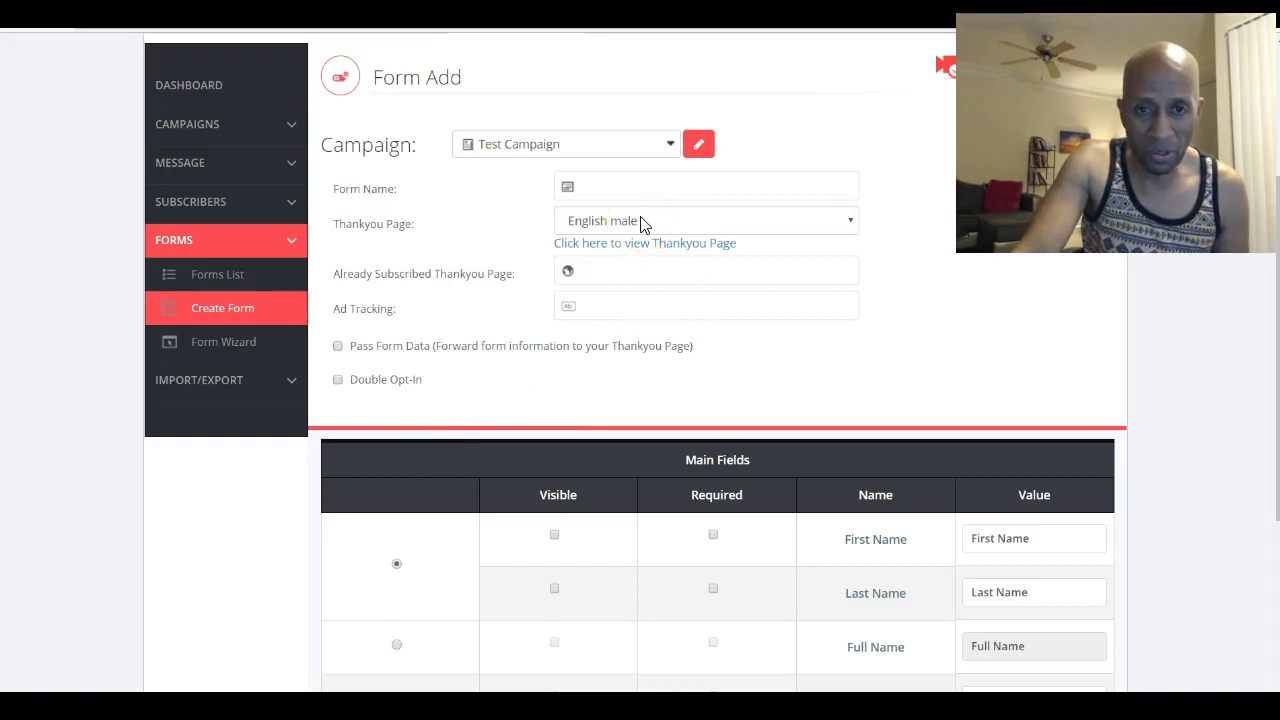
left_click(651, 244)
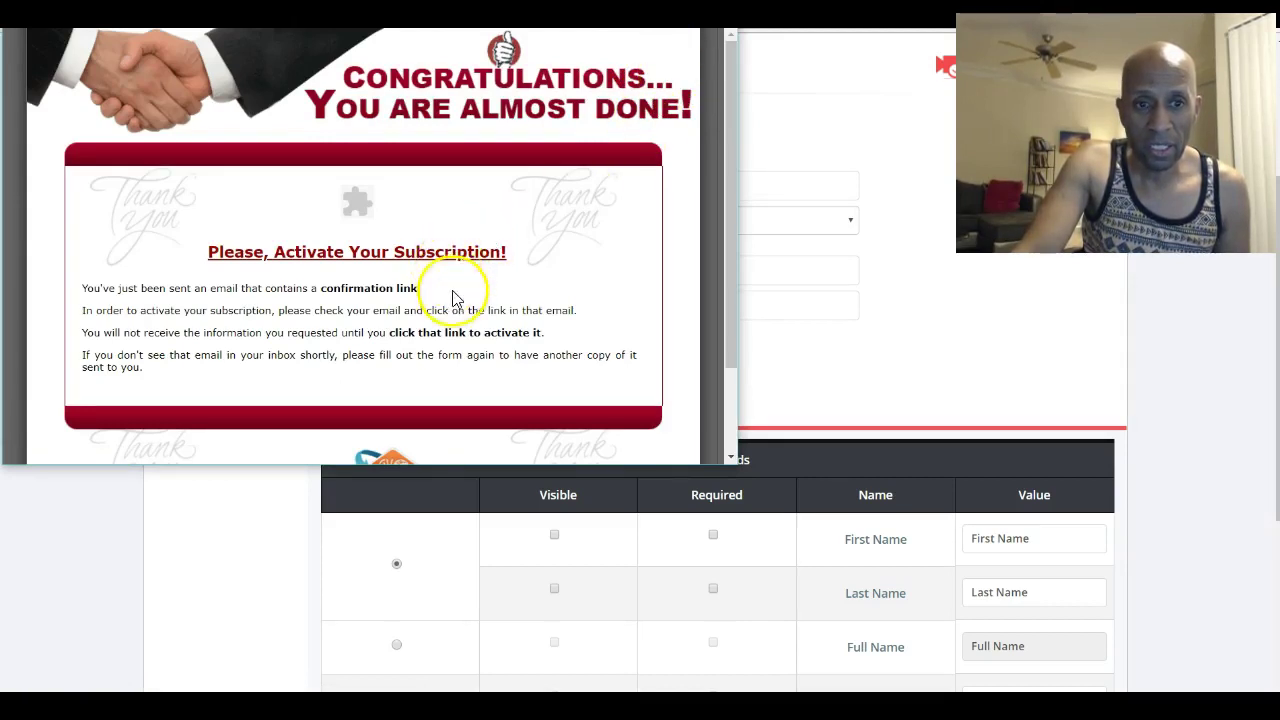
scroll(457, 290, "down", 2)
scroll(458, 299, "up", 2)
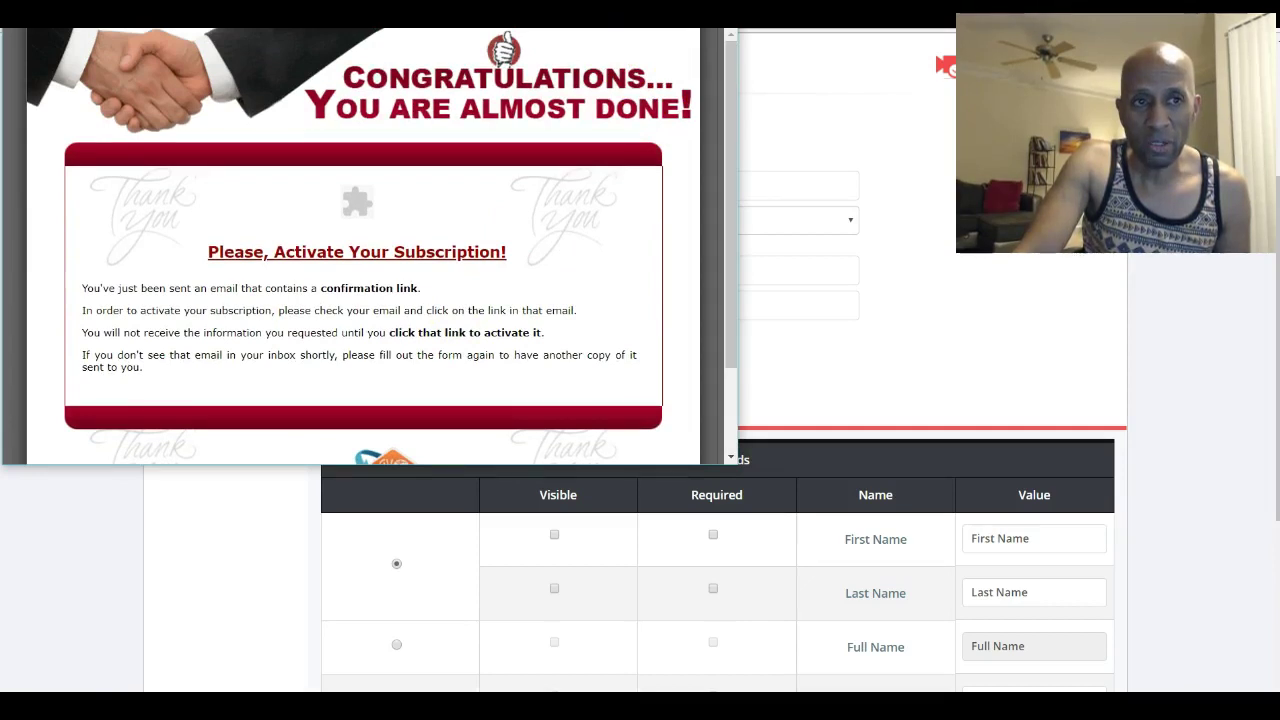
key("ctrl+w")
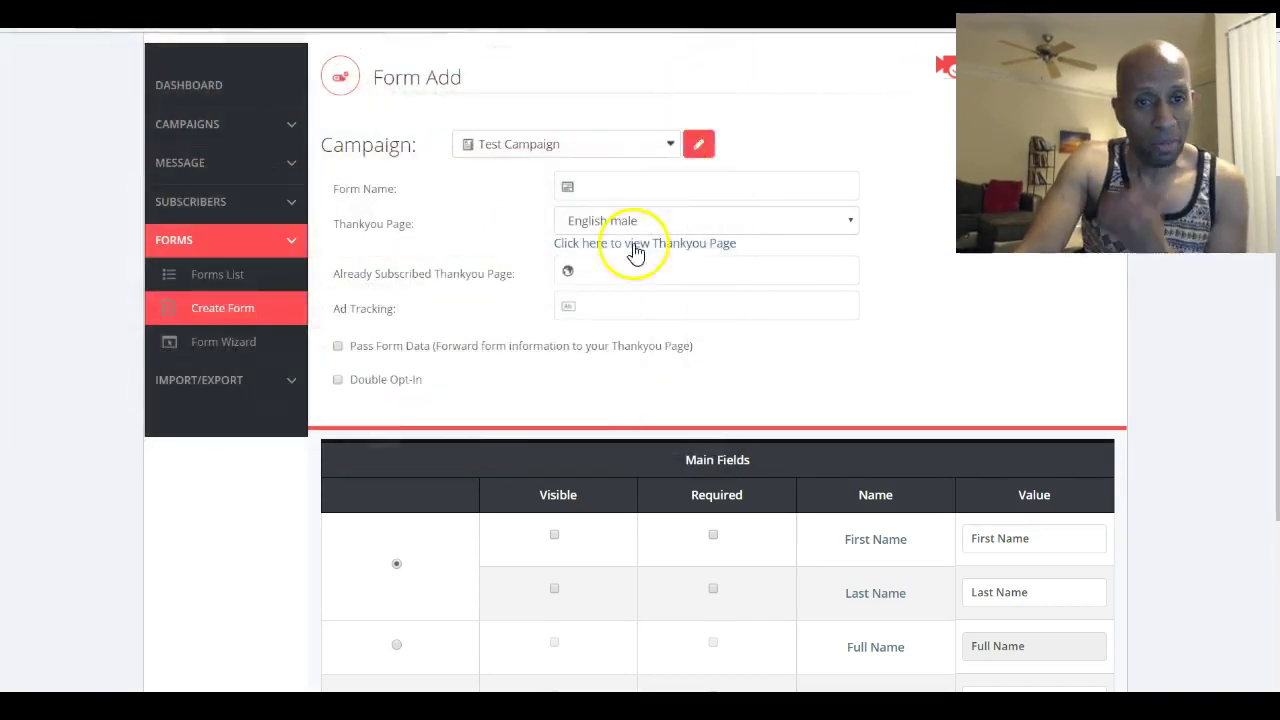
Step: Set the form's thank-you page to Custom URL
left_click(714, 222)
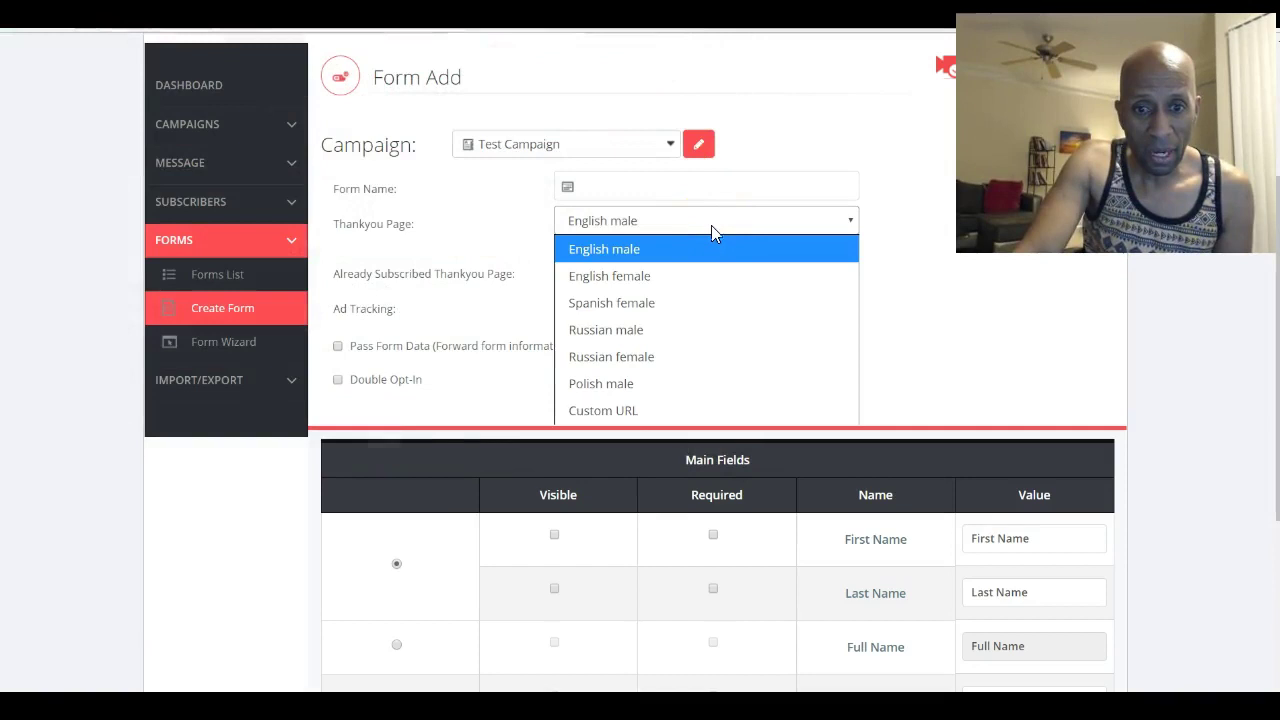
left_click(609, 410)
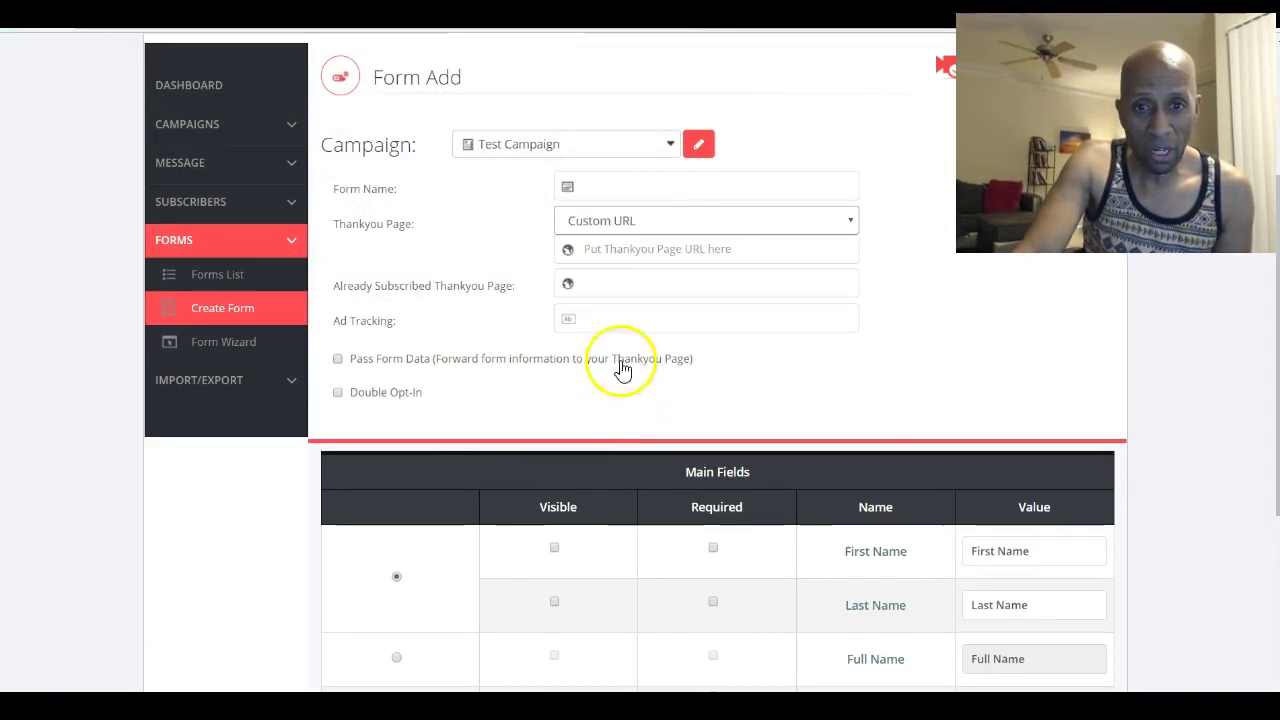
left_click(628, 290)
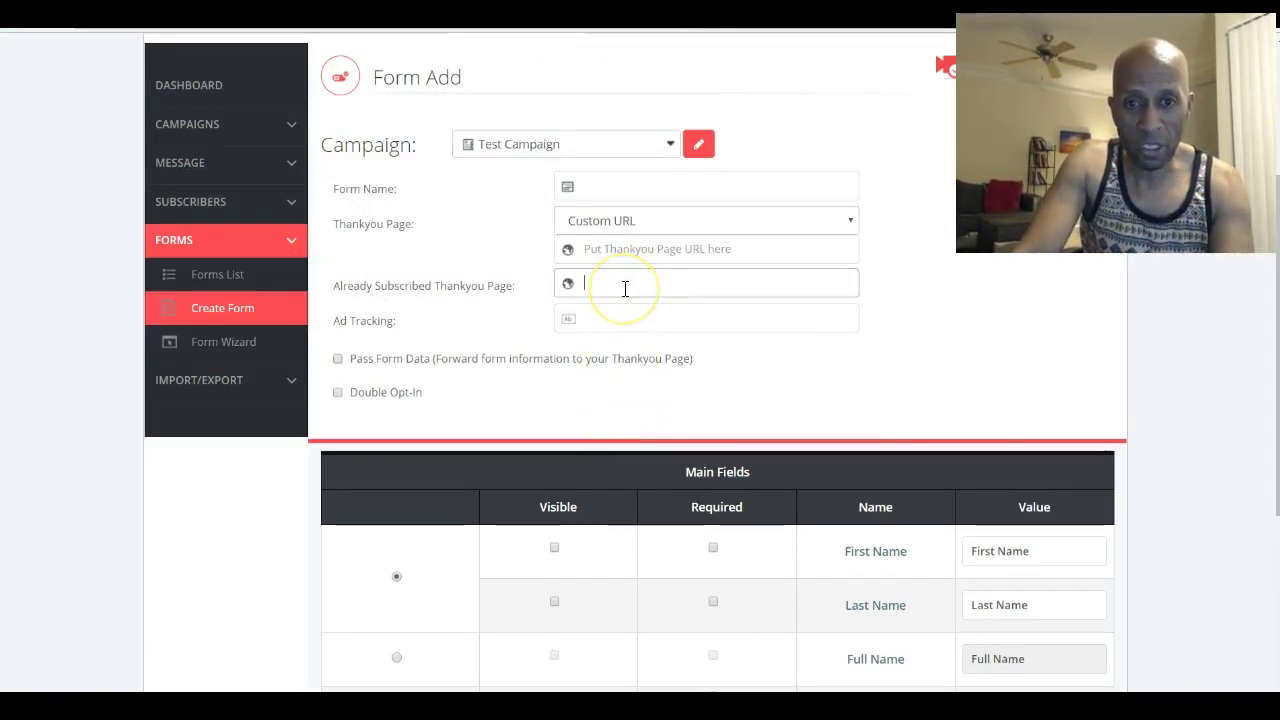
key("ctrl+v")
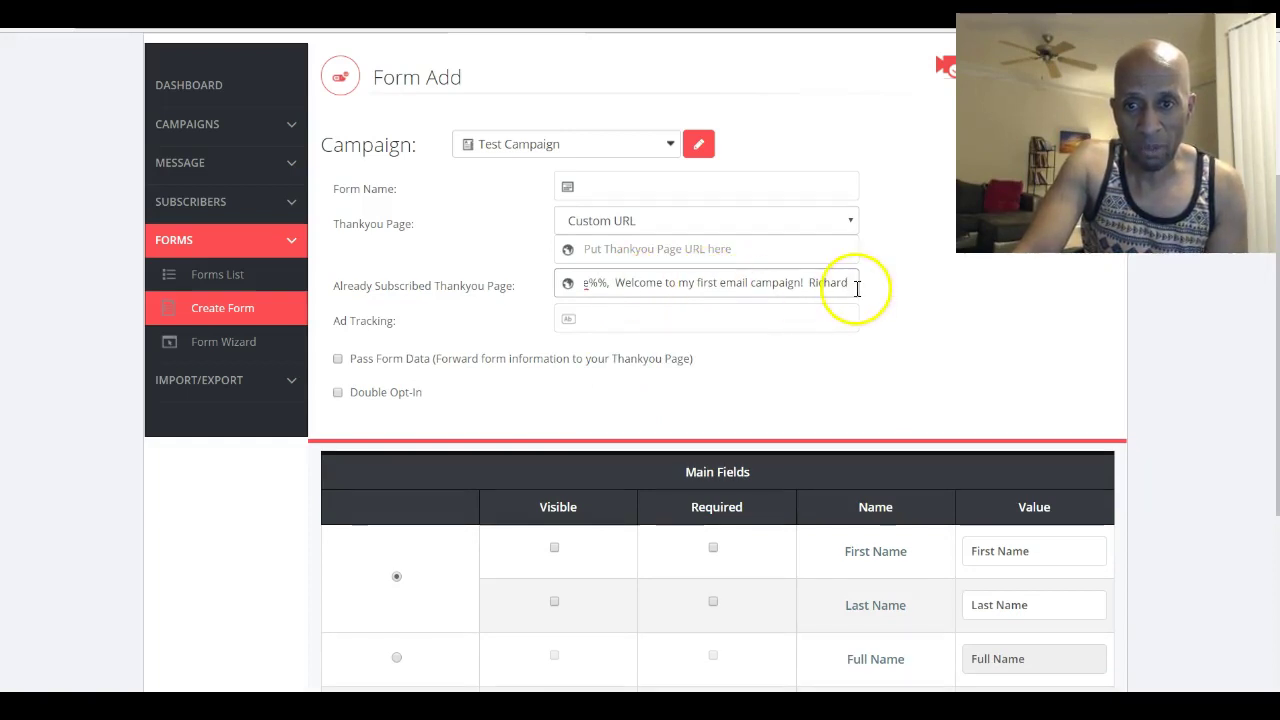
left_click_drag(857, 286, 500, 294)
key("BackSpace")
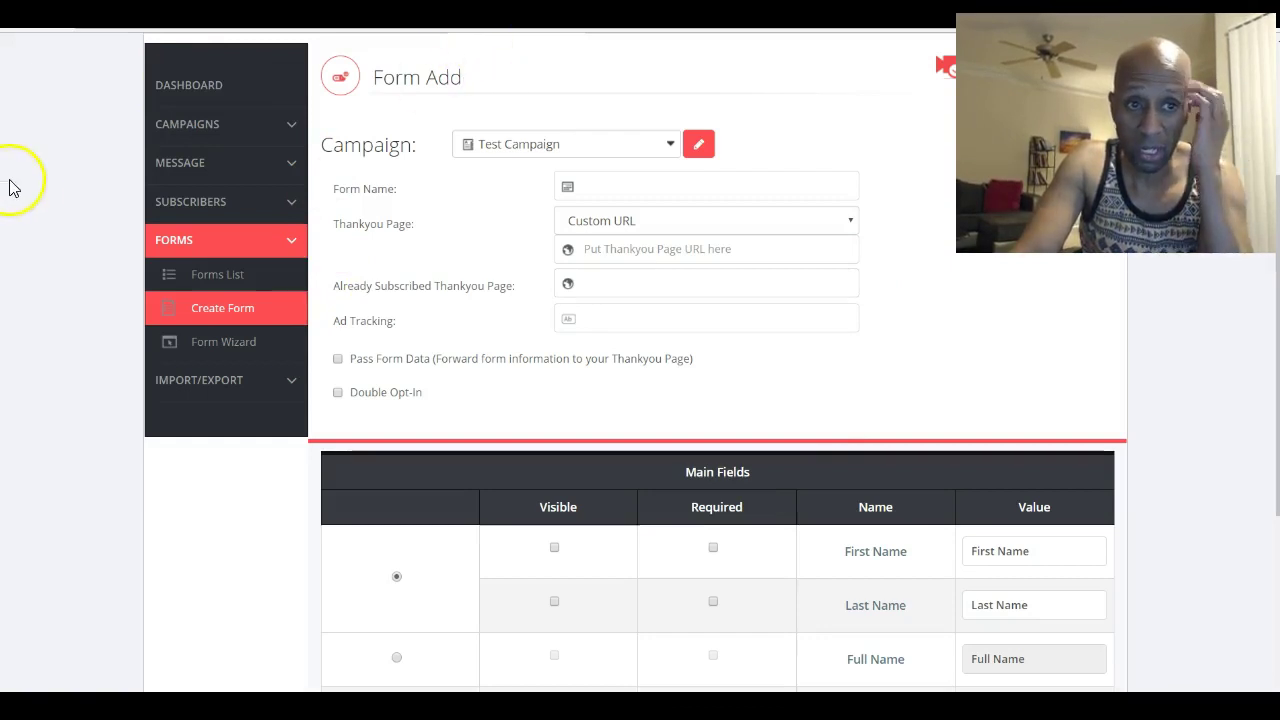
left_click(601, 281)
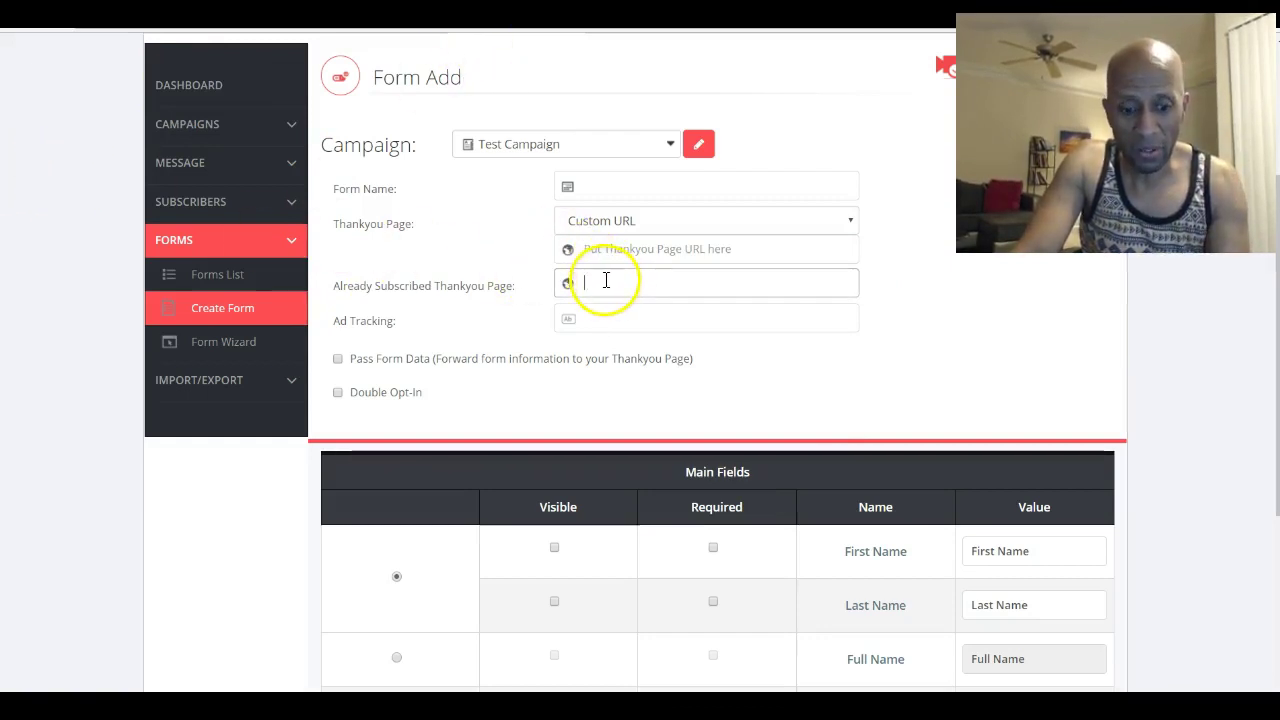
key("ctrl+v")
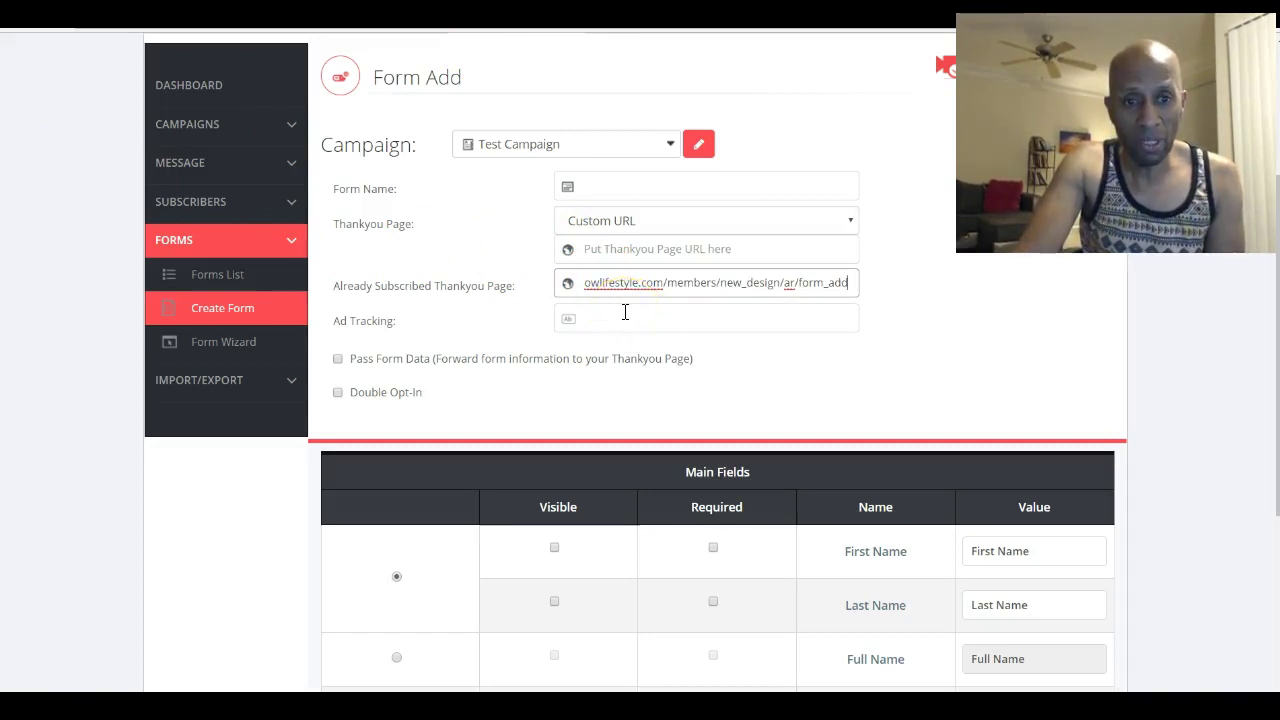
left_click(625, 312)
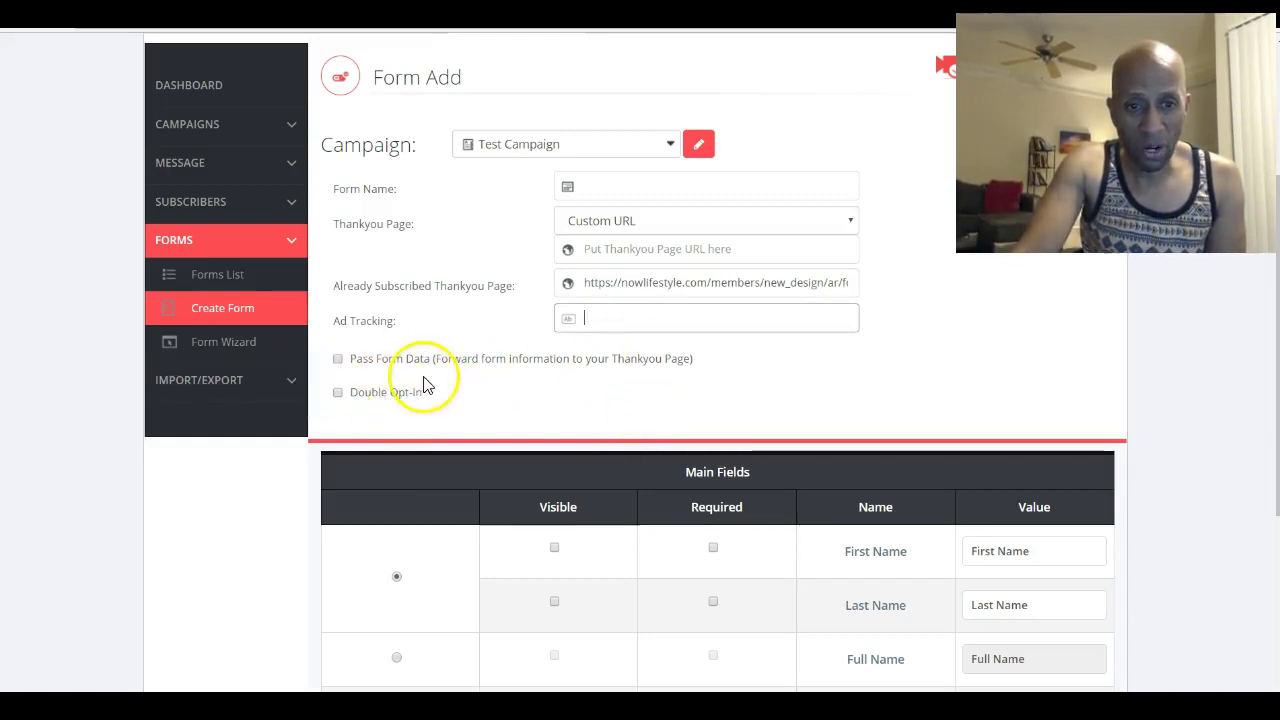
Step: Review the form's opt-in options, main fields and submit button settings
scroll(462, 395, "down", 3)
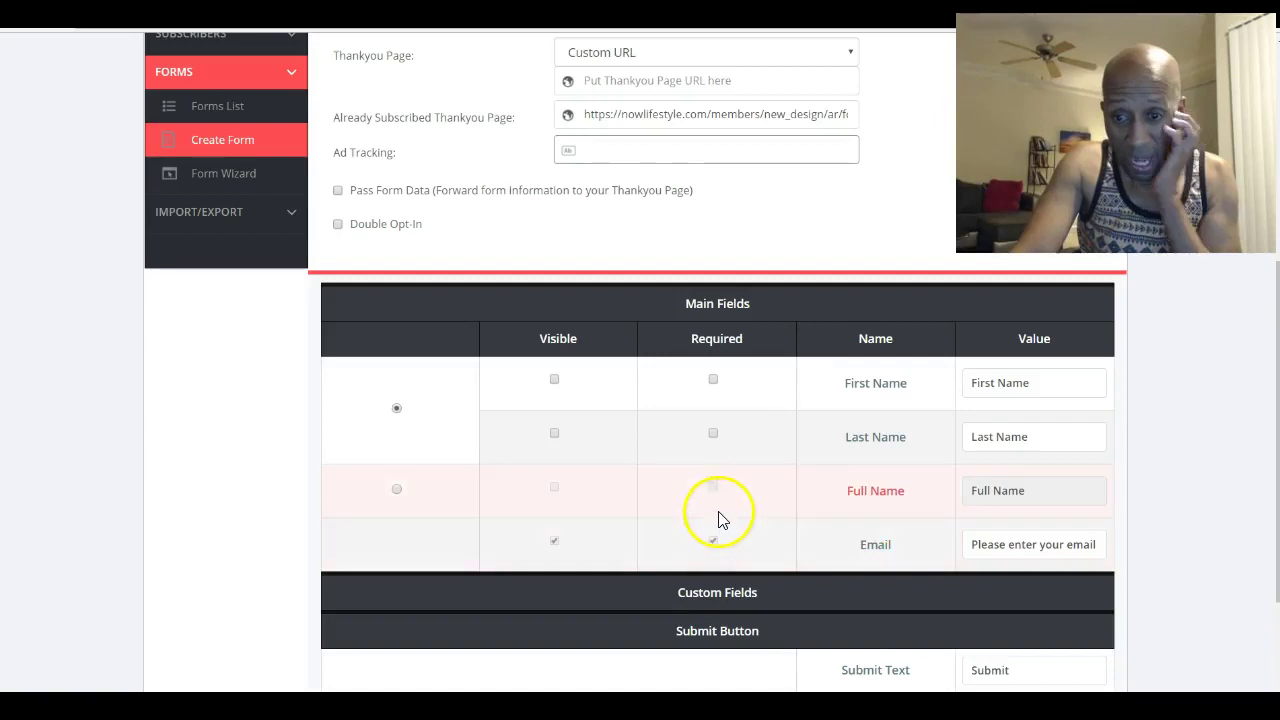
scroll(712, 505, "down", 2)
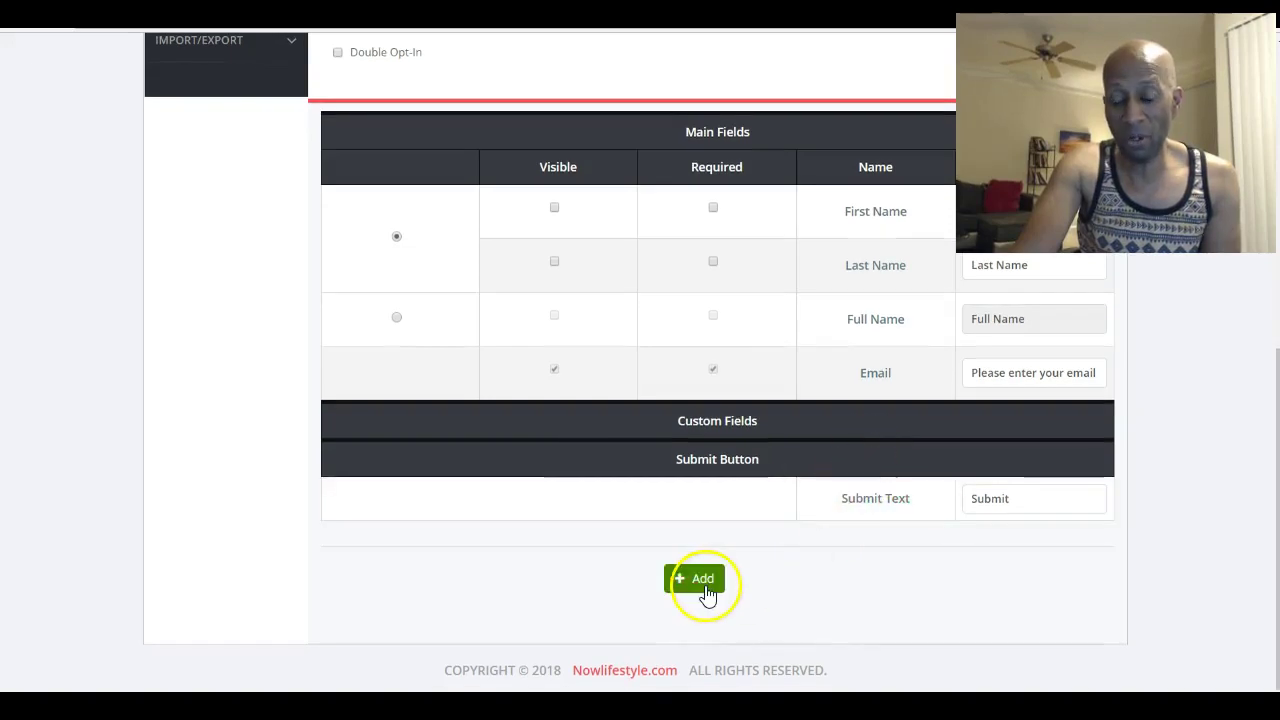
scroll(757, 557, "up", 3)
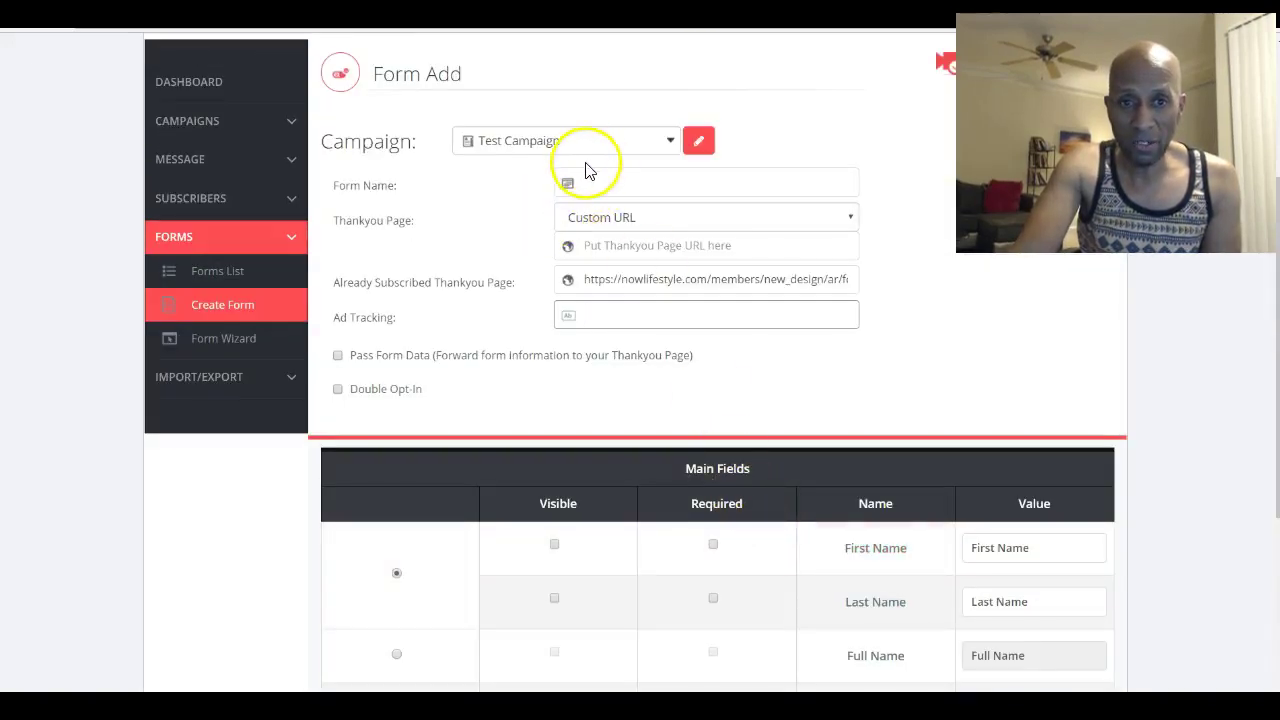
left_click(685, 250)
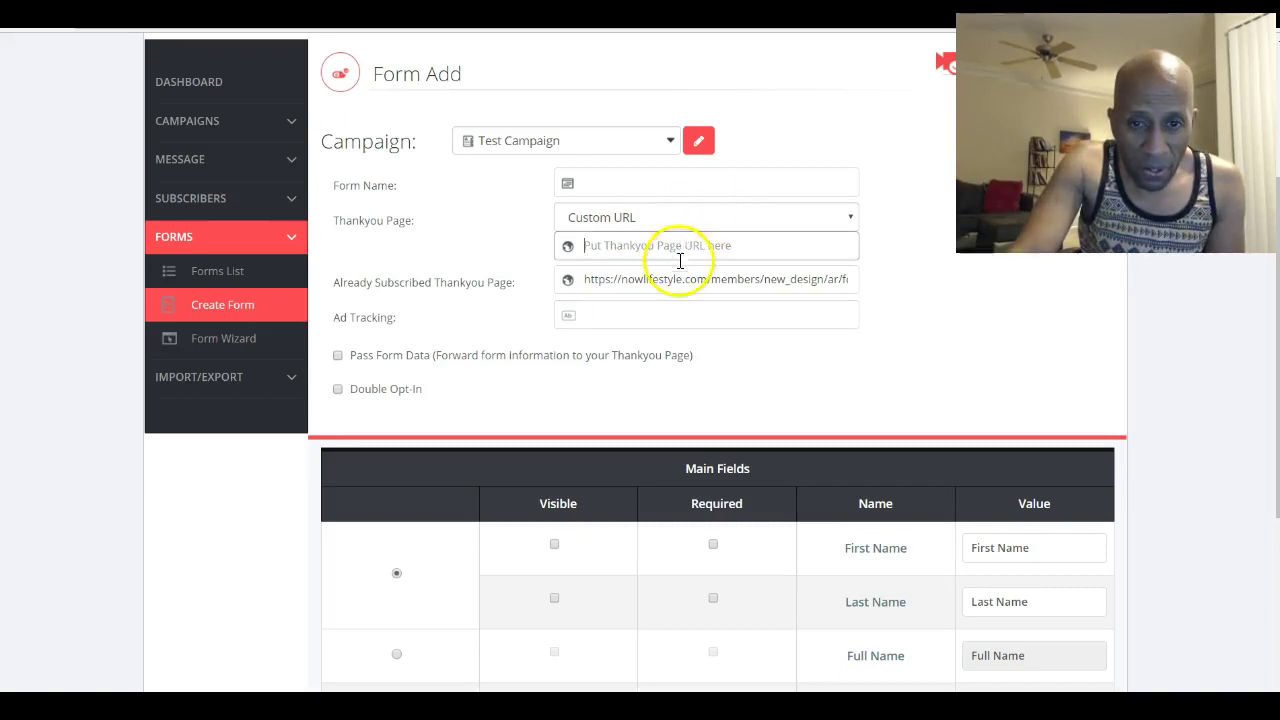
key("ctrl+v")
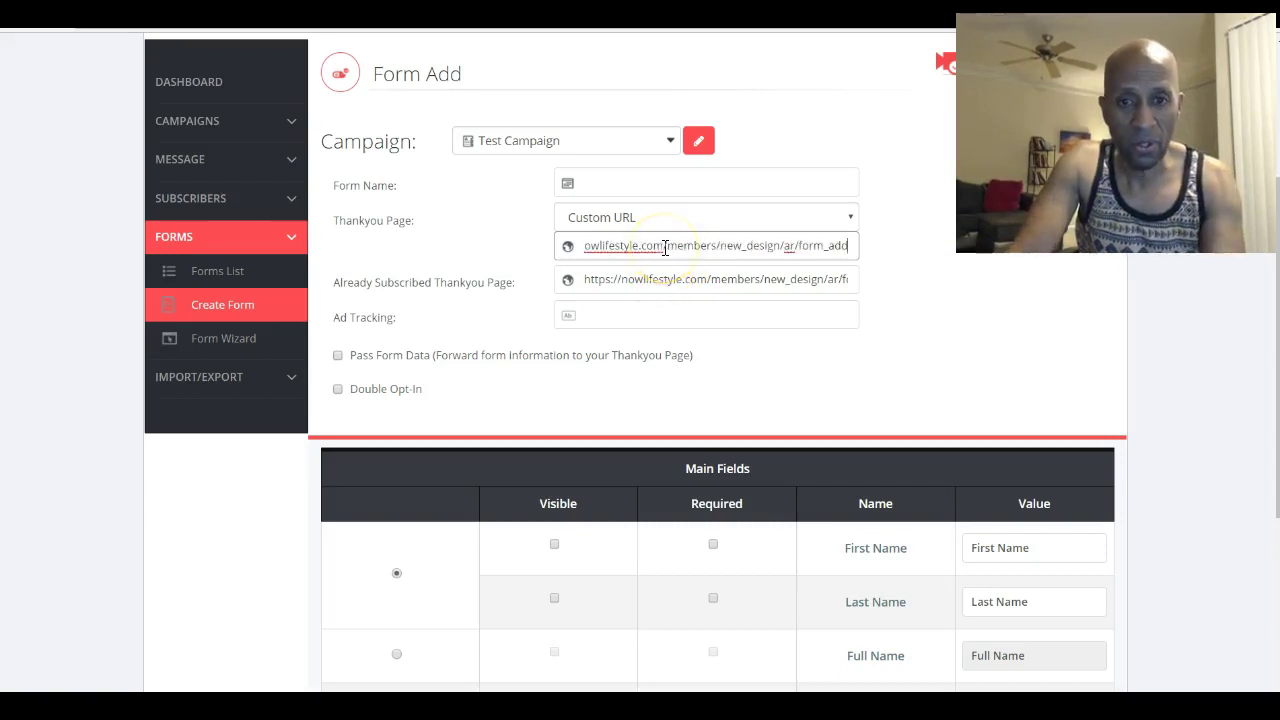
left_click(460, 240)
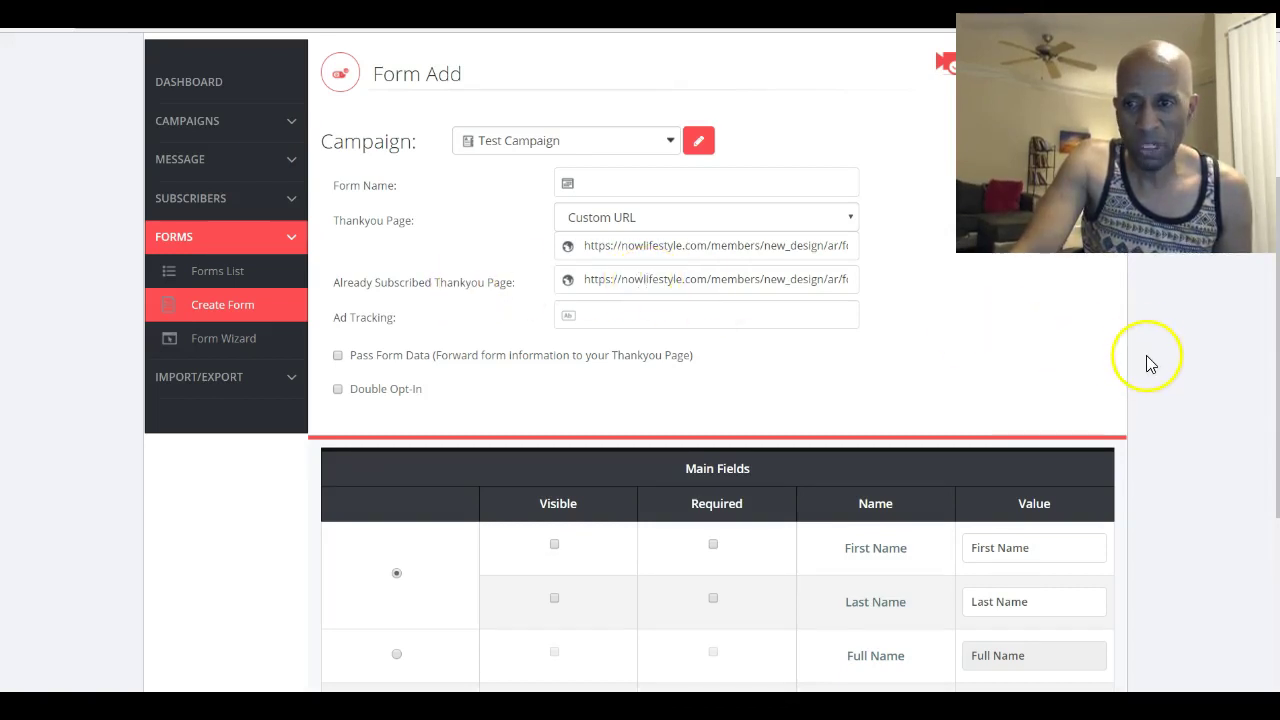
scroll(1149, 363, "down", 3)
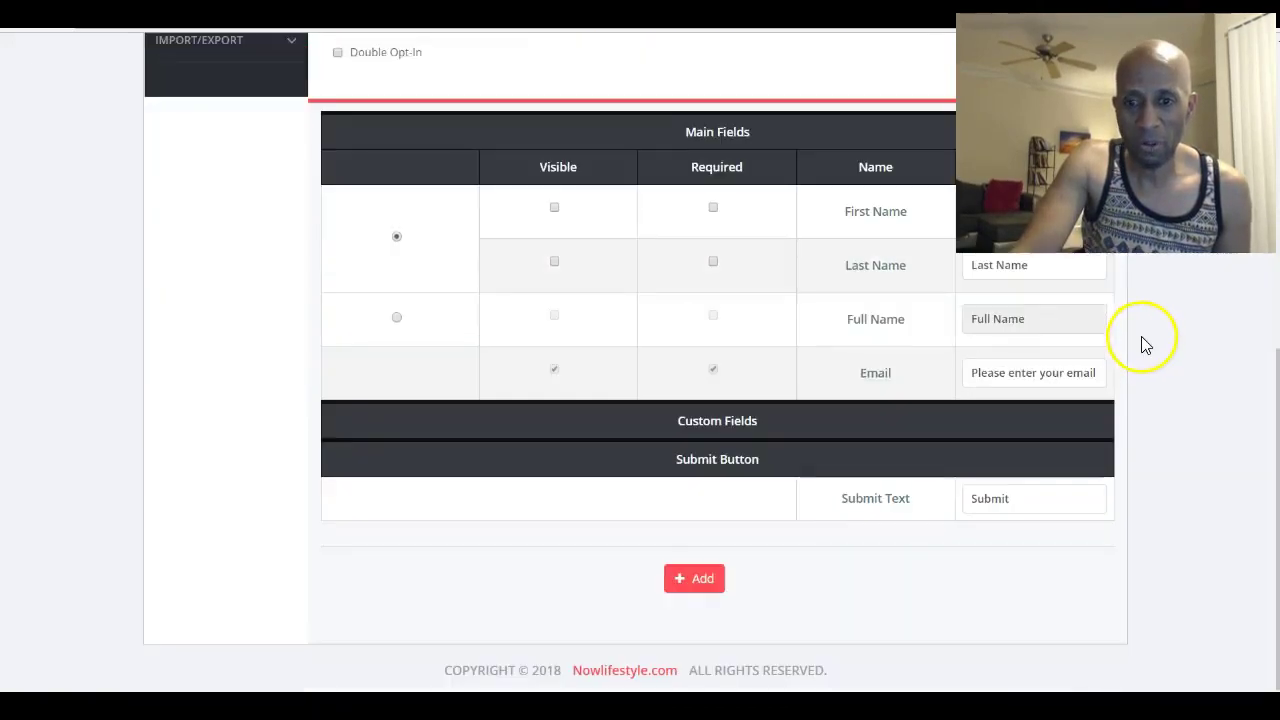
left_click(696, 580)
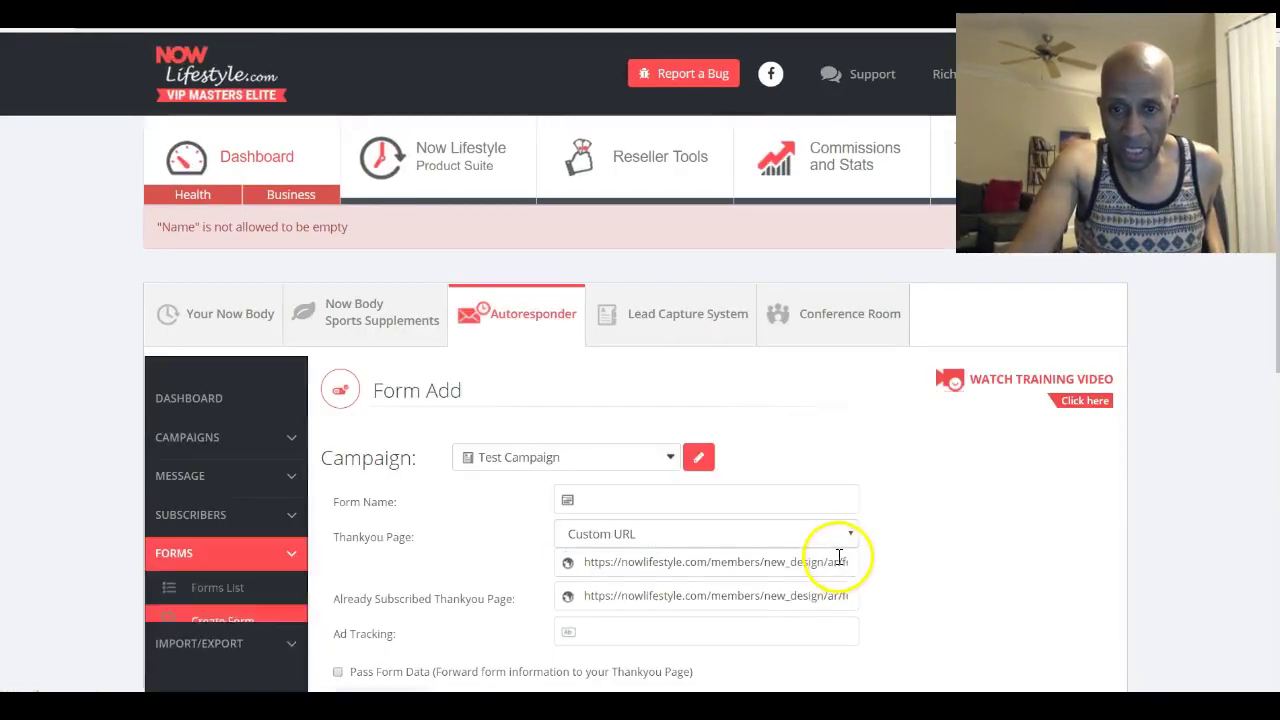
Step: Make the First Name field visible and required, and try to add the form again
scroll(860, 495, "down", 5)
scroll(857, 490, "down", 1)
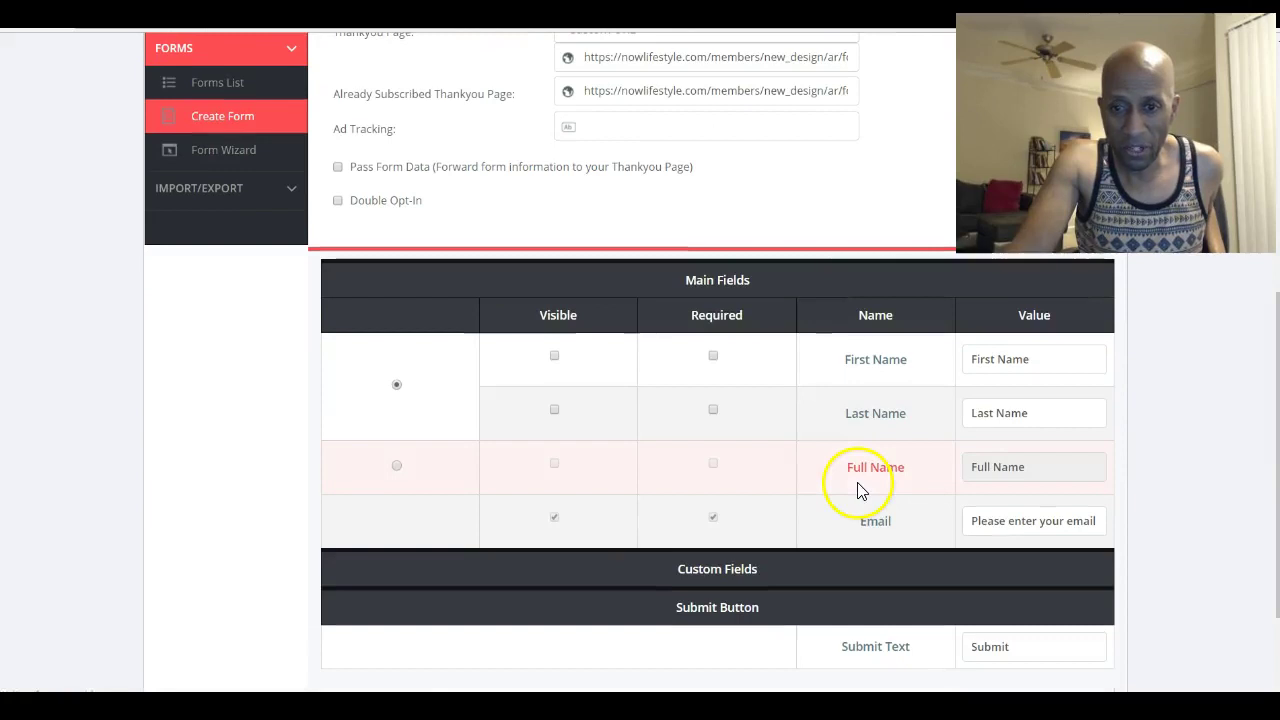
scroll(871, 437, "up", 5)
scroll(875, 425, "down", 5)
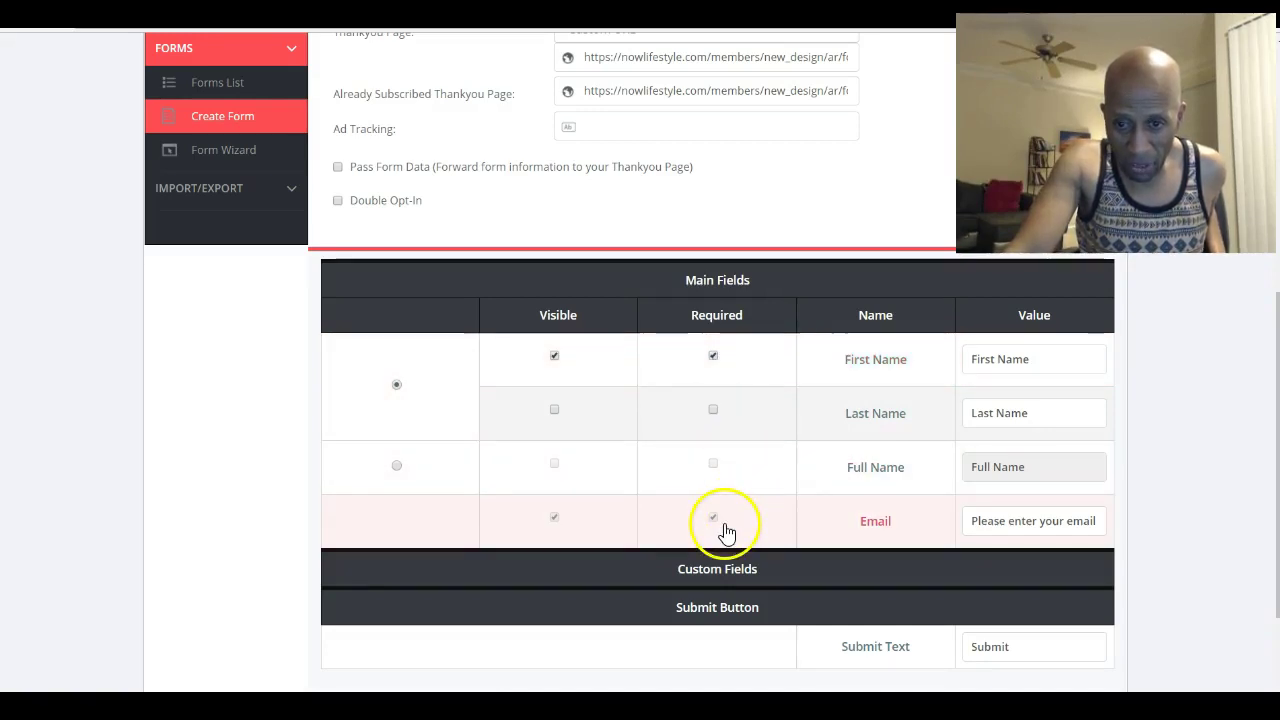
scroll(753, 505, "down", 2)
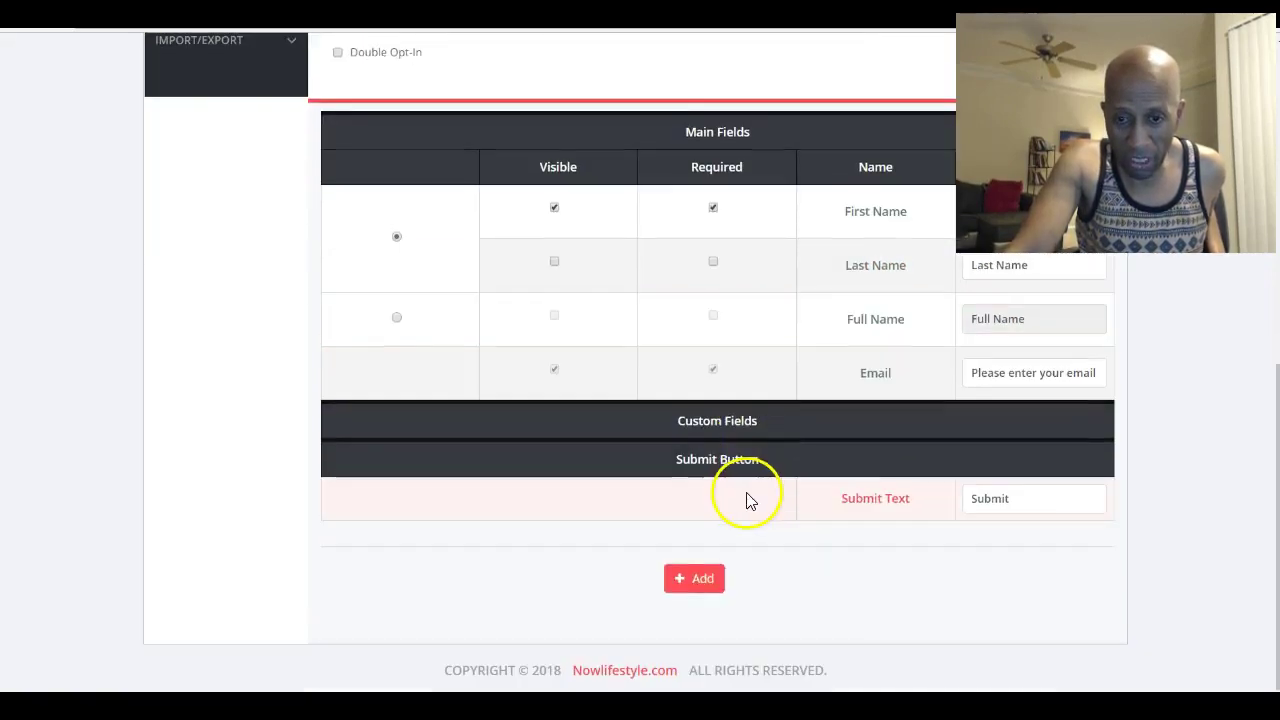
left_click(722, 572)
Step: Look over the form's settings and fields, and check the forms list for a saved form
scroll(771, 537, "down", 4)
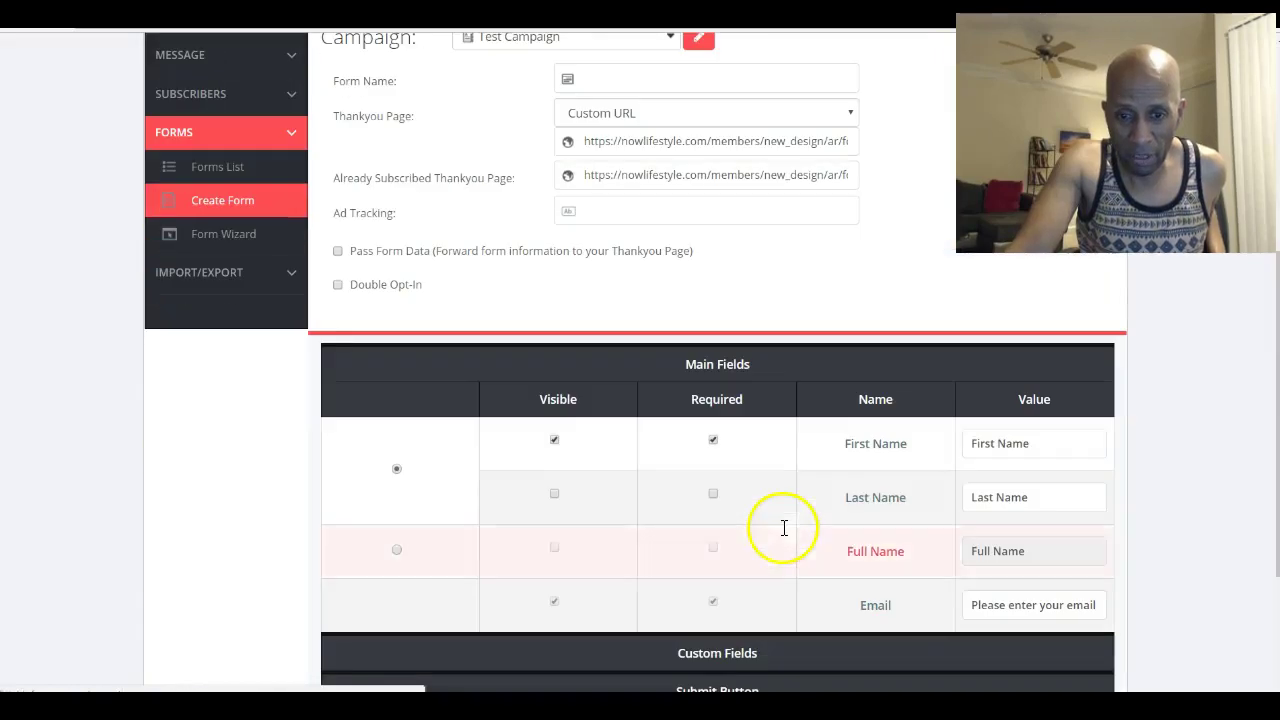
scroll(770, 520, "down", 1)
scroll(765, 500, "up", 1)
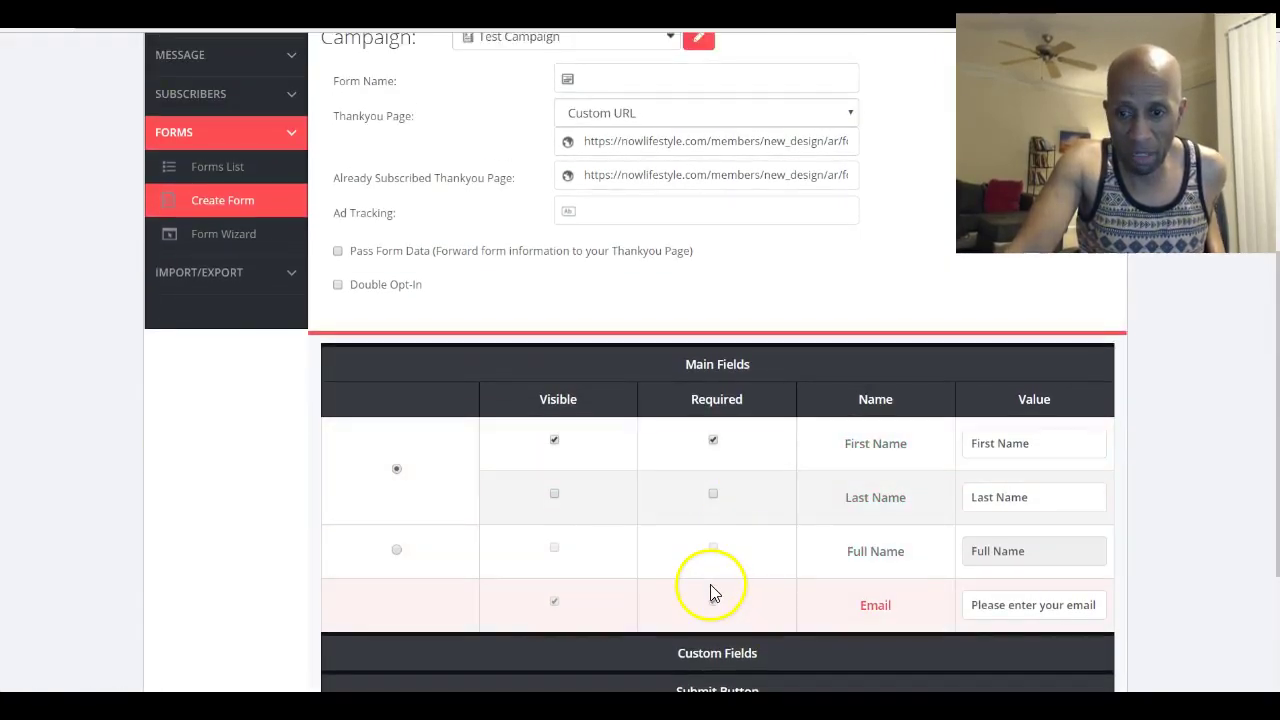
scroll(728, 570, "down", 4)
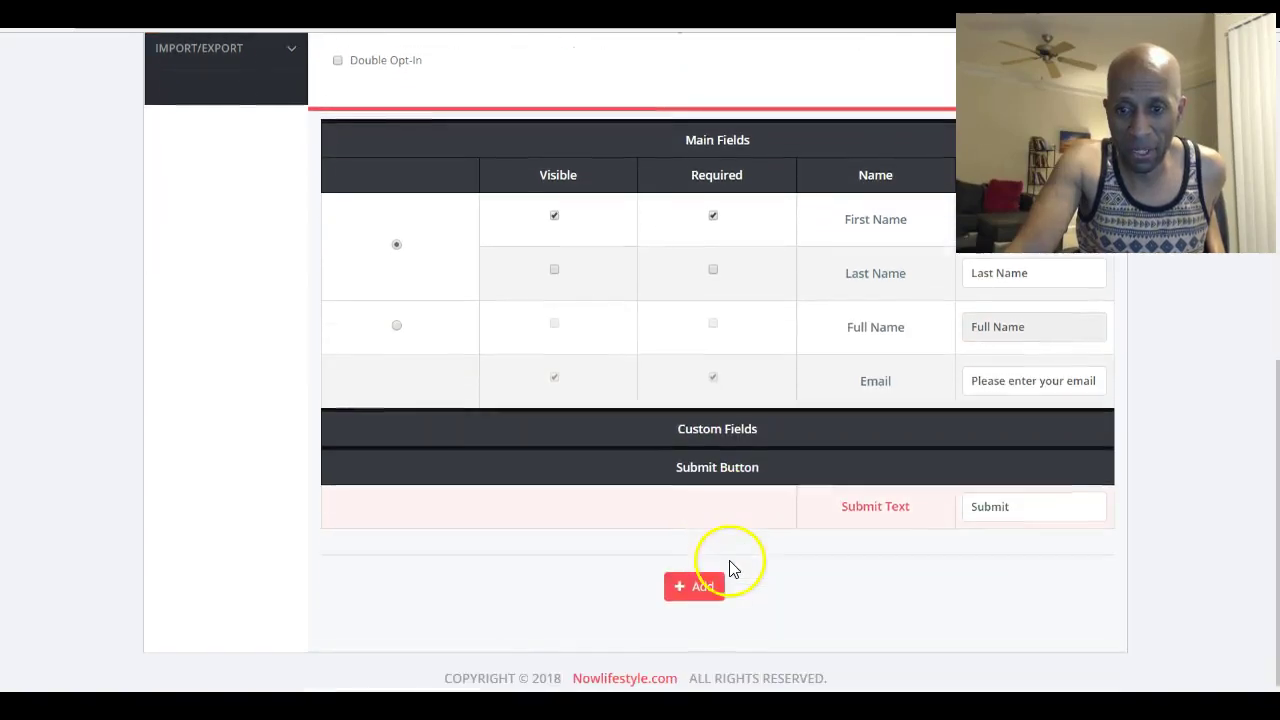
scroll(732, 555, "up", 7)
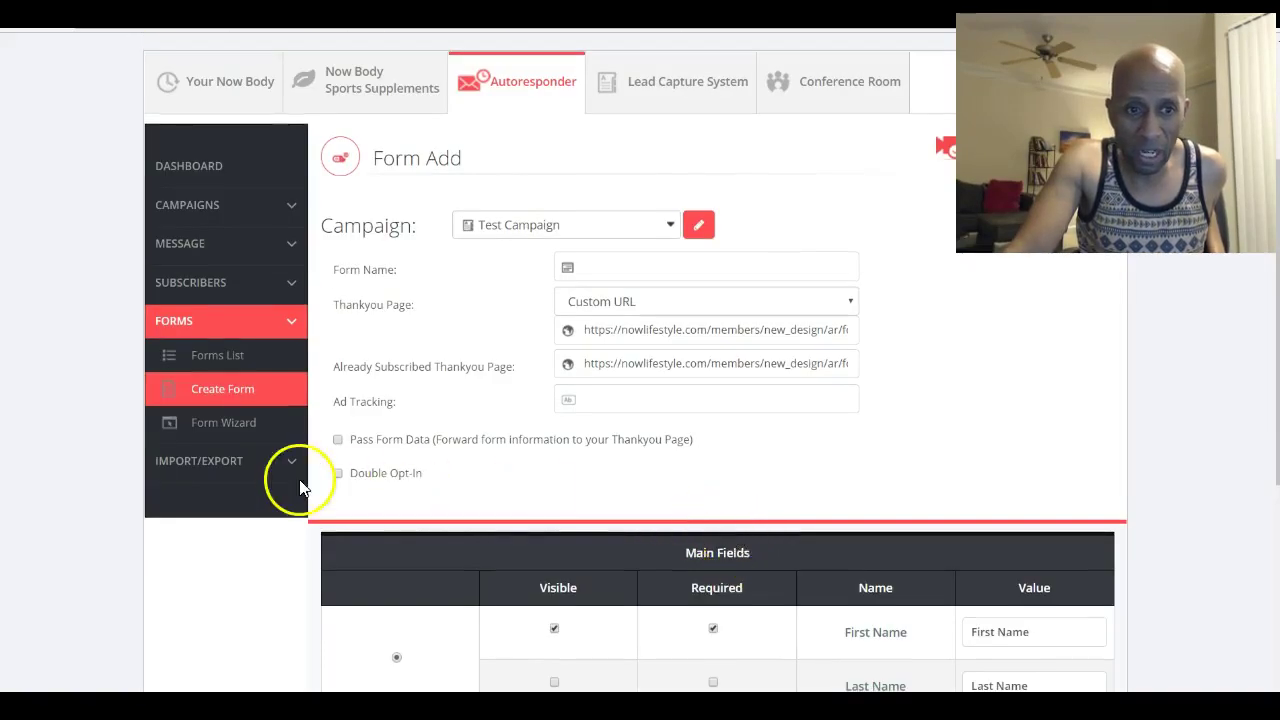
left_click(222, 368)
scroll(1095, 500, "down", 1)
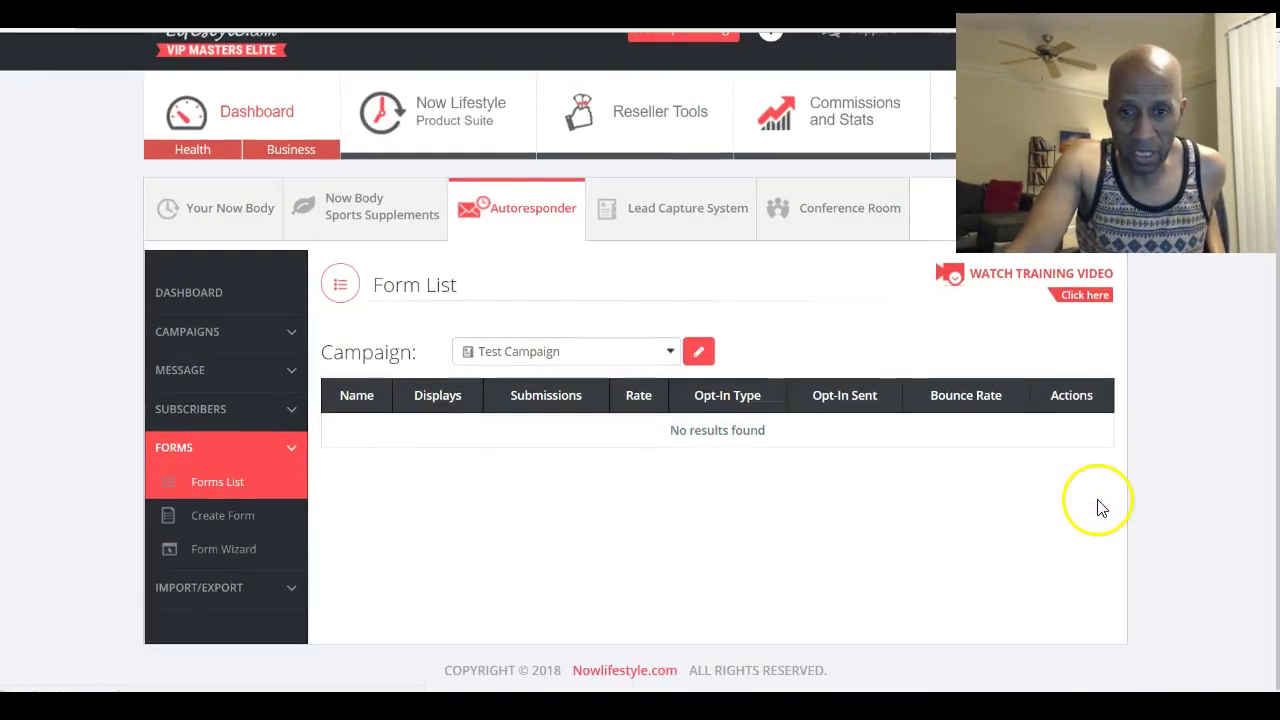
scroll(1090, 508, "up", 1)
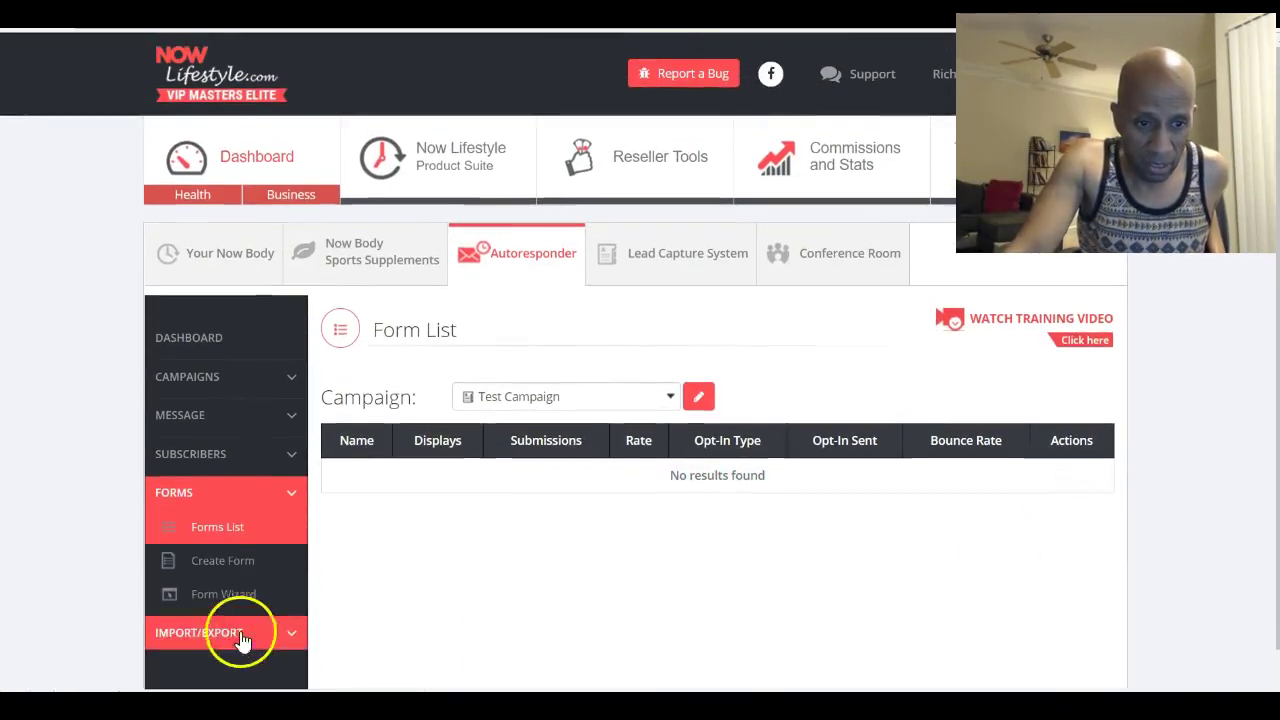
Step: Start a new form for Test Campaign, make First Name visible and required, and try to add it
left_click(225, 572)
left_click(789, 557)
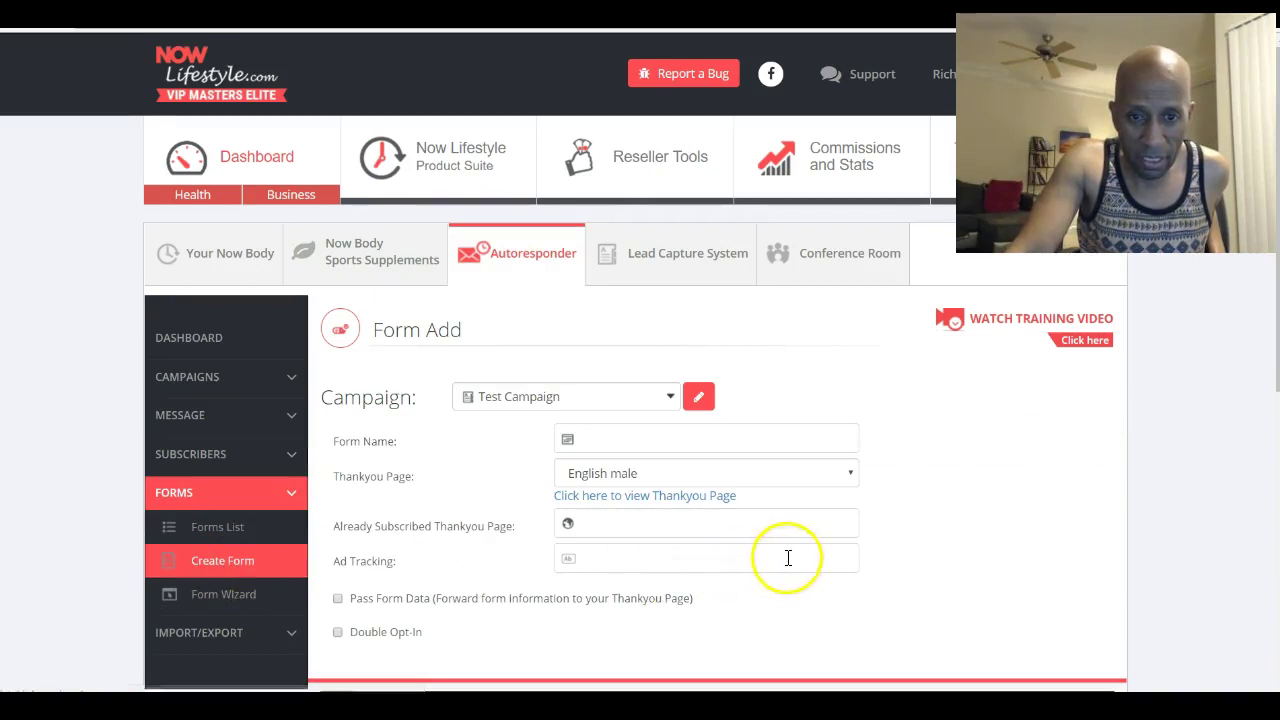
scroll(797, 563, "down", 3)
scroll(797, 563, "down", 2)
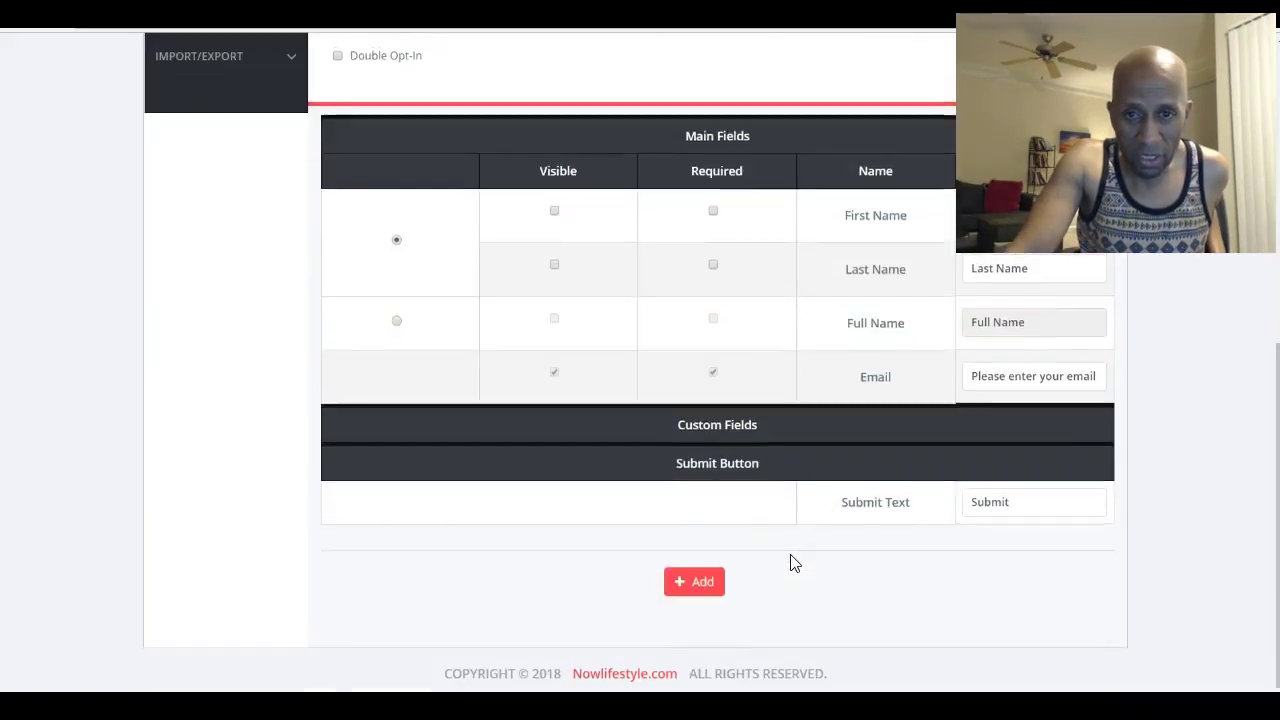
scroll(789, 563, "up", 3)
left_click(737, 539)
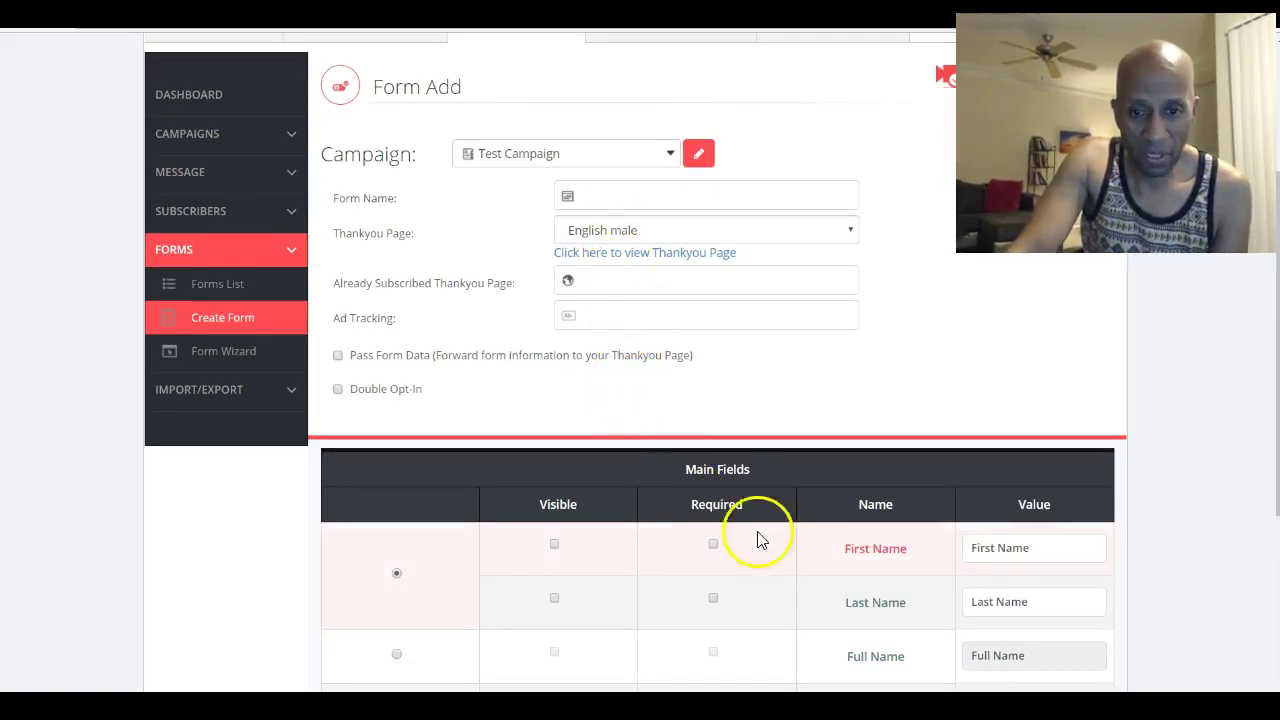
scroll(757, 534, "down", 2)
left_click(705, 310)
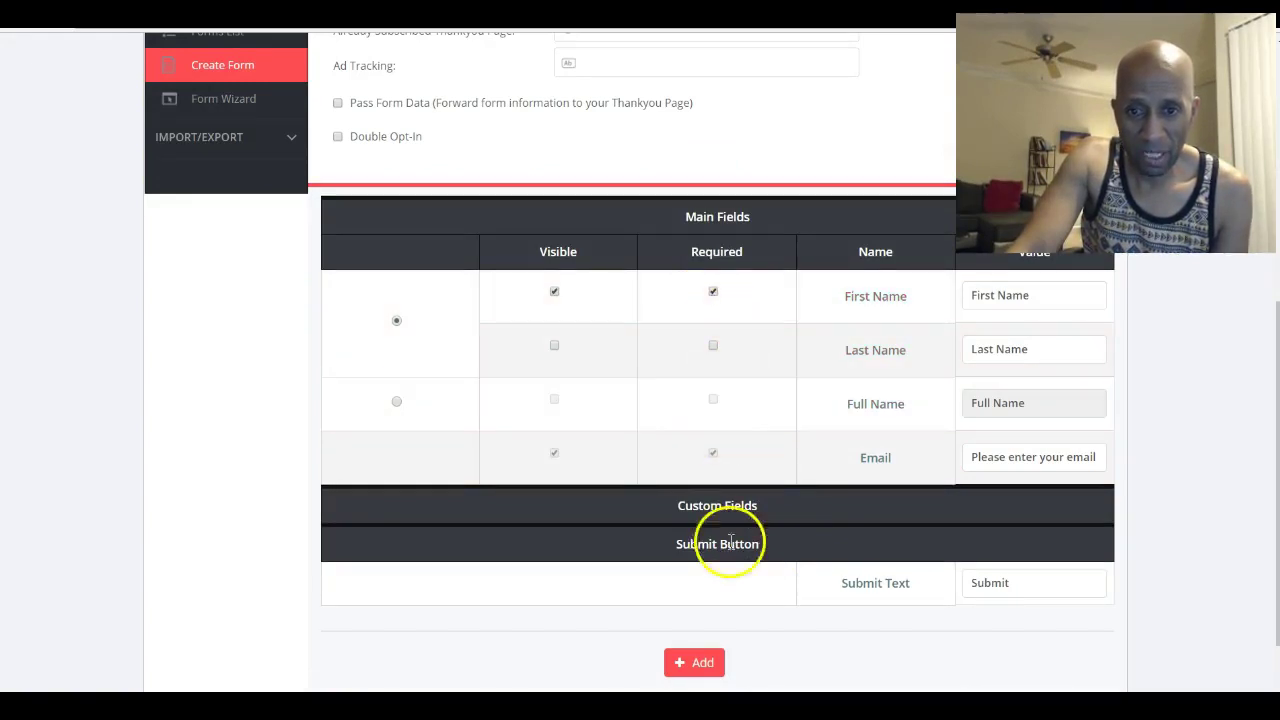
left_click(694, 665)
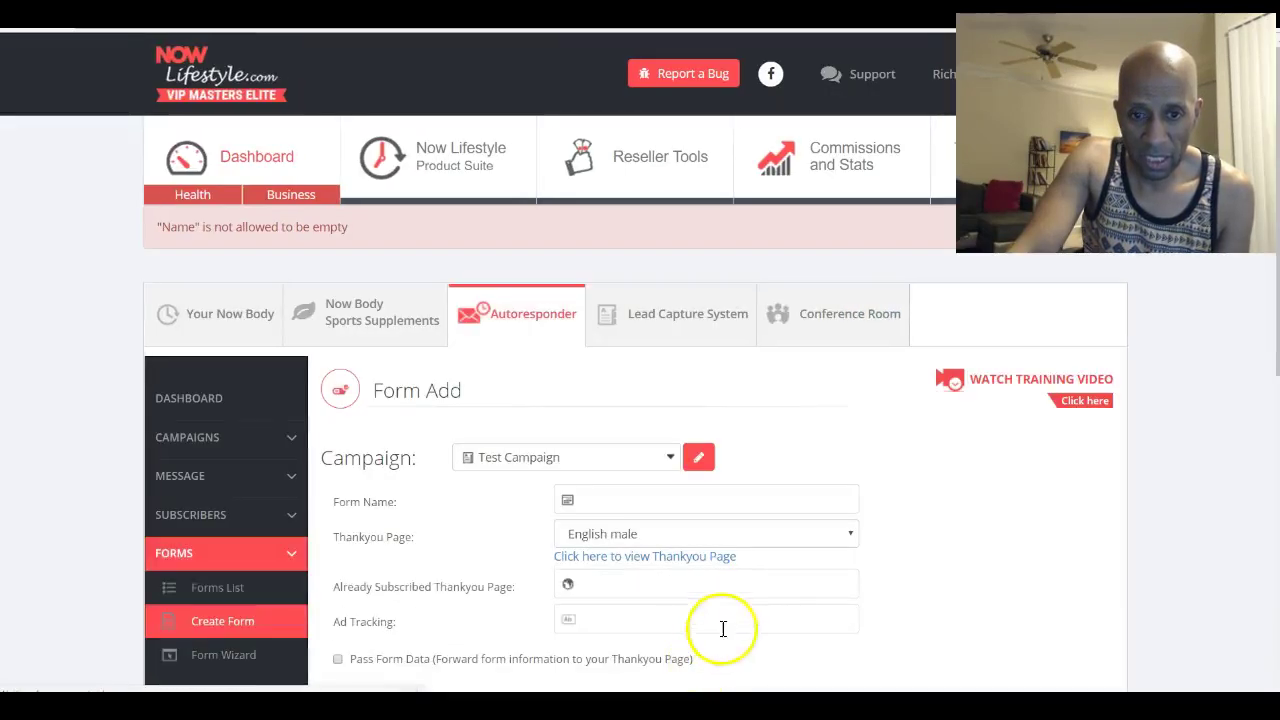
Step: Review the form's settings and check the forms list with Test Campaign selected
scroll(740, 600, "down", 3)
scroll(757, 586, "down", 1)
scroll(757, 586, "down", 3)
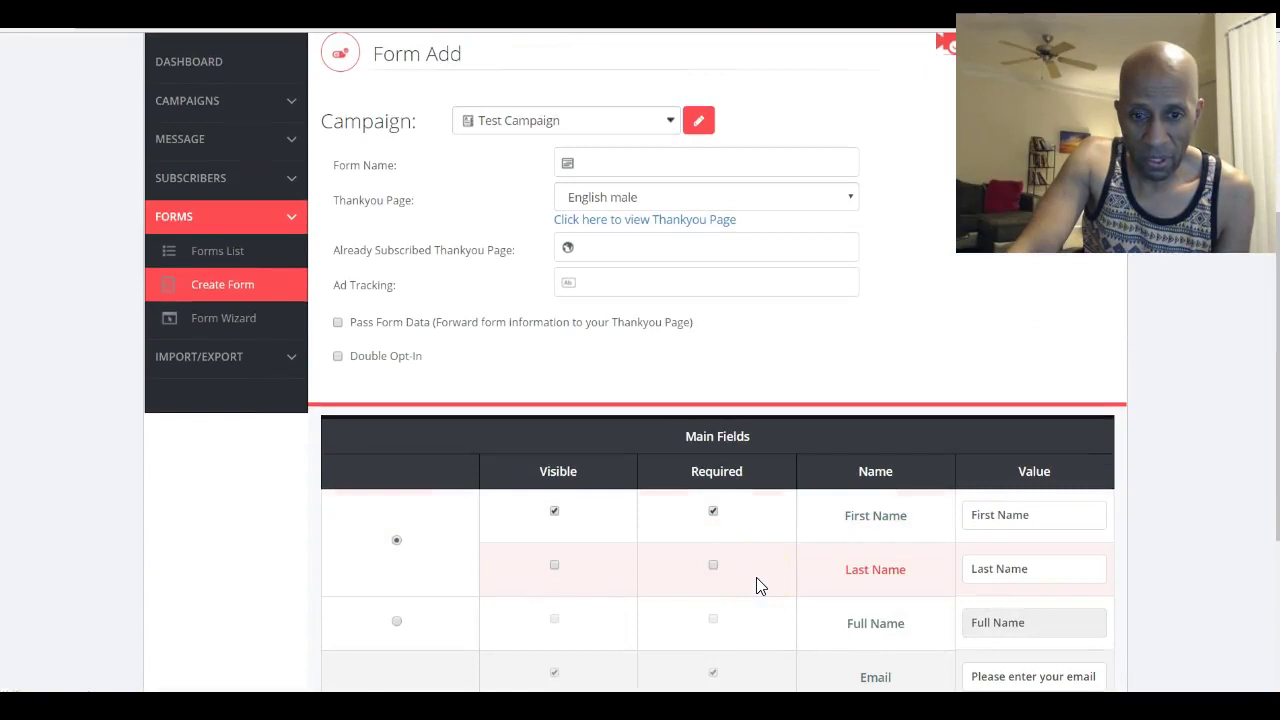
scroll(757, 586, "up", 4)
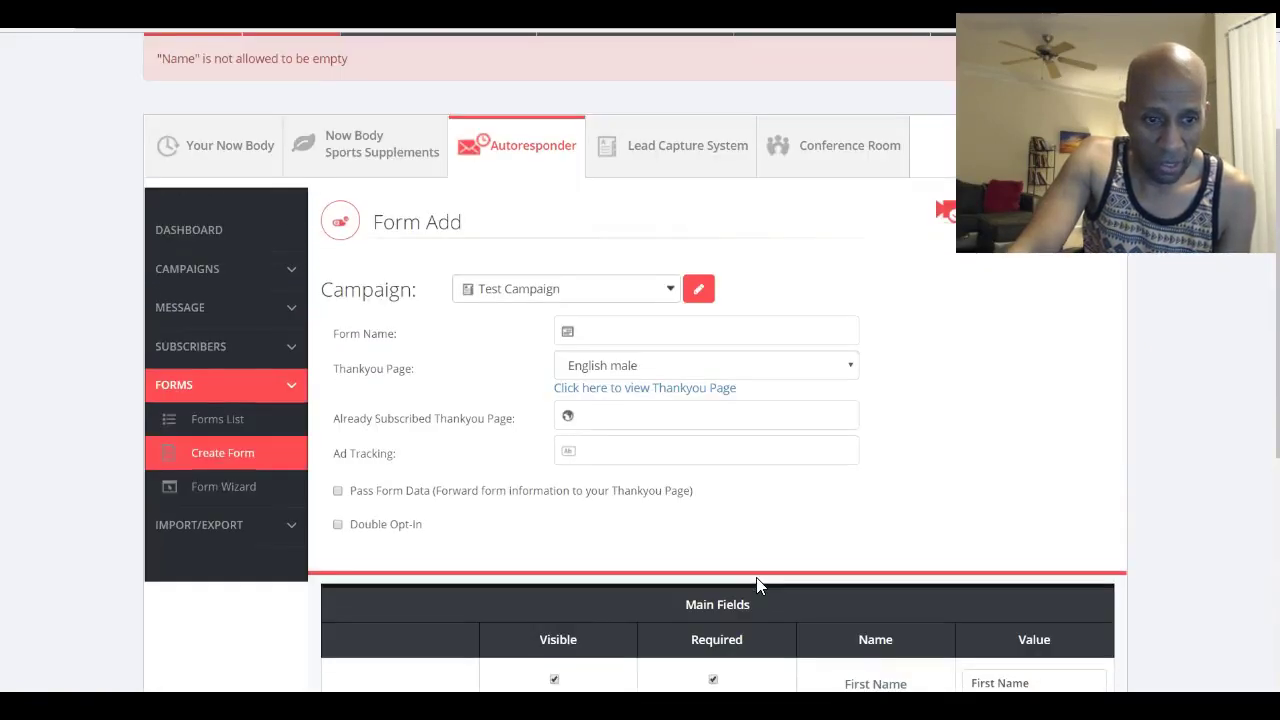
left_click(210, 425)
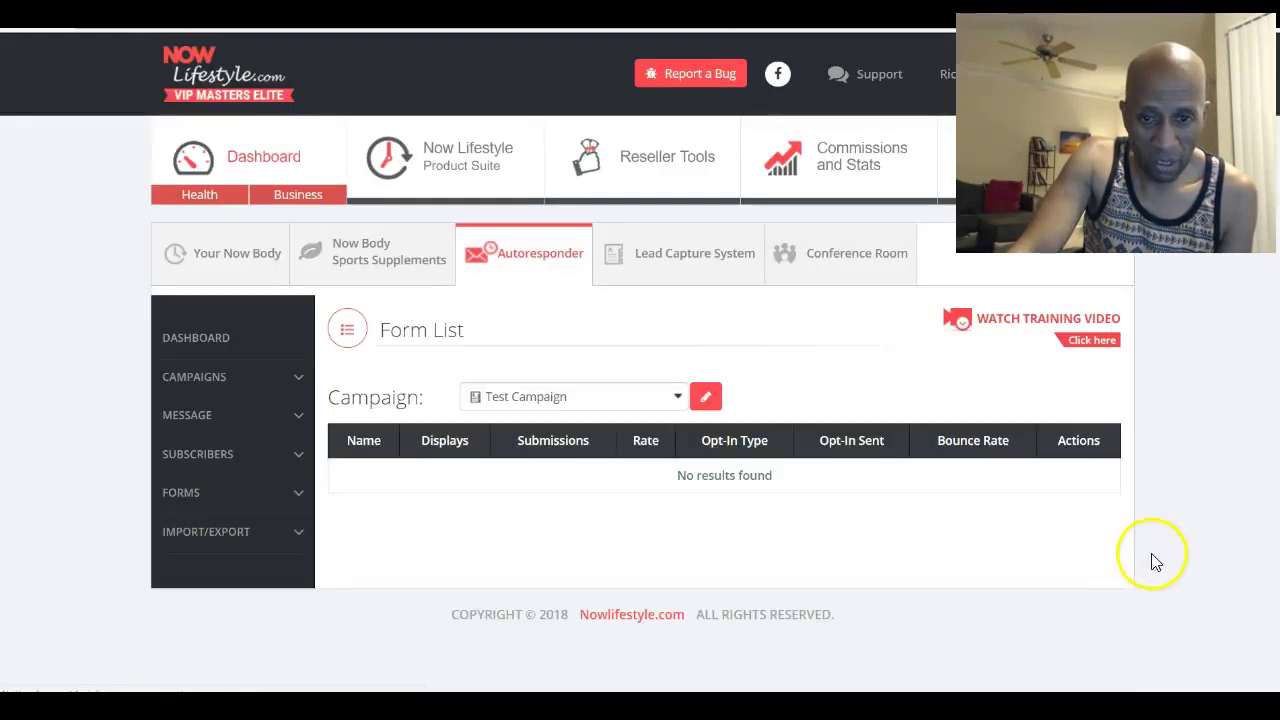
scroll(1050, 540, "down", 1)
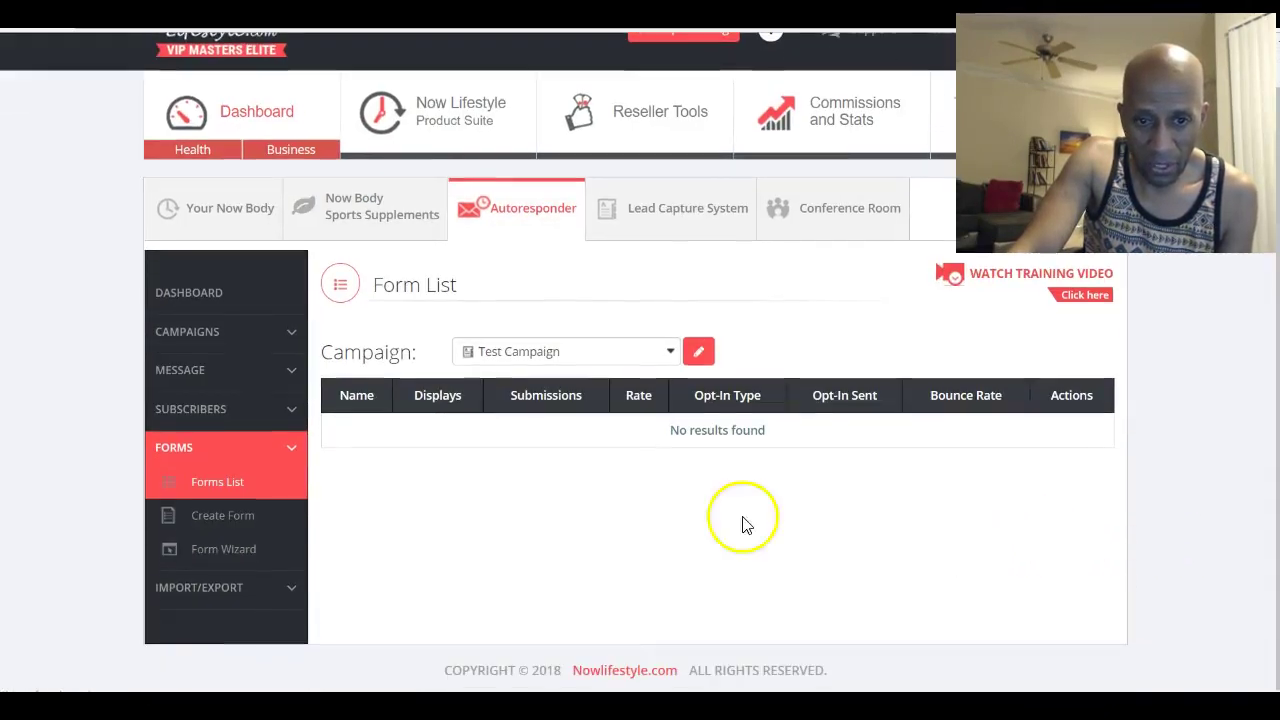
left_click(578, 354)
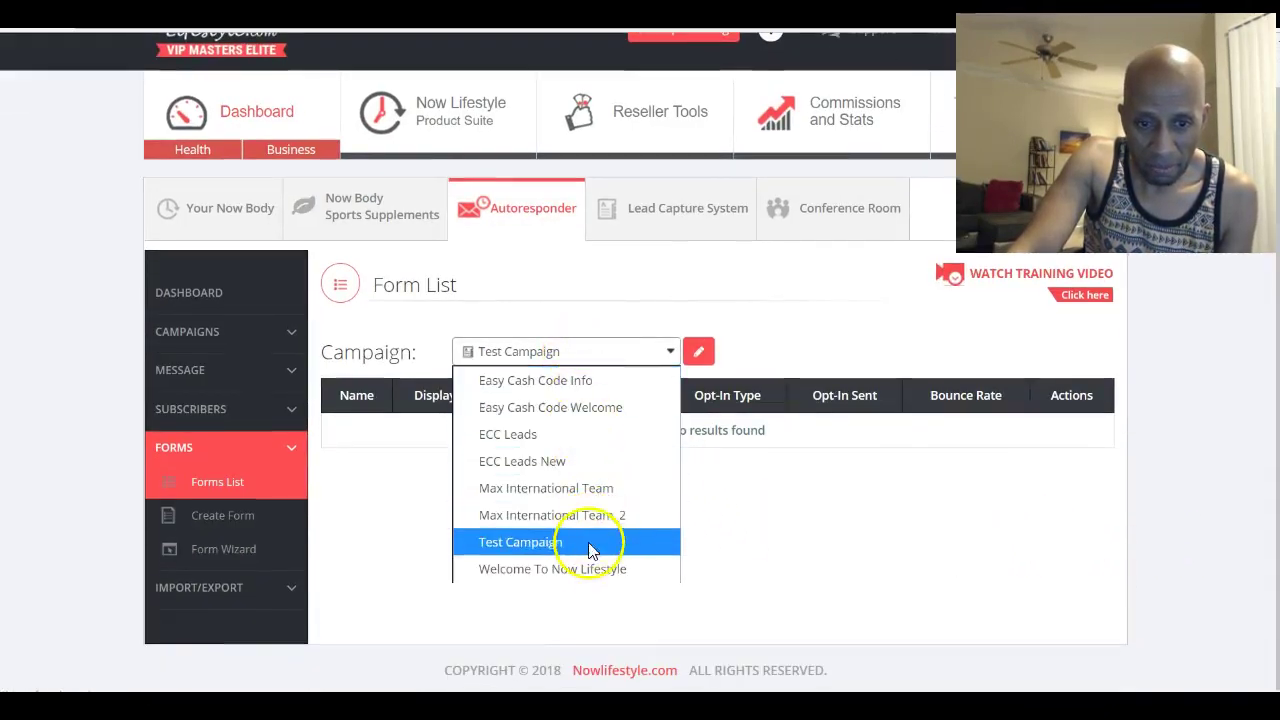
left_click(588, 543)
left_click(552, 358)
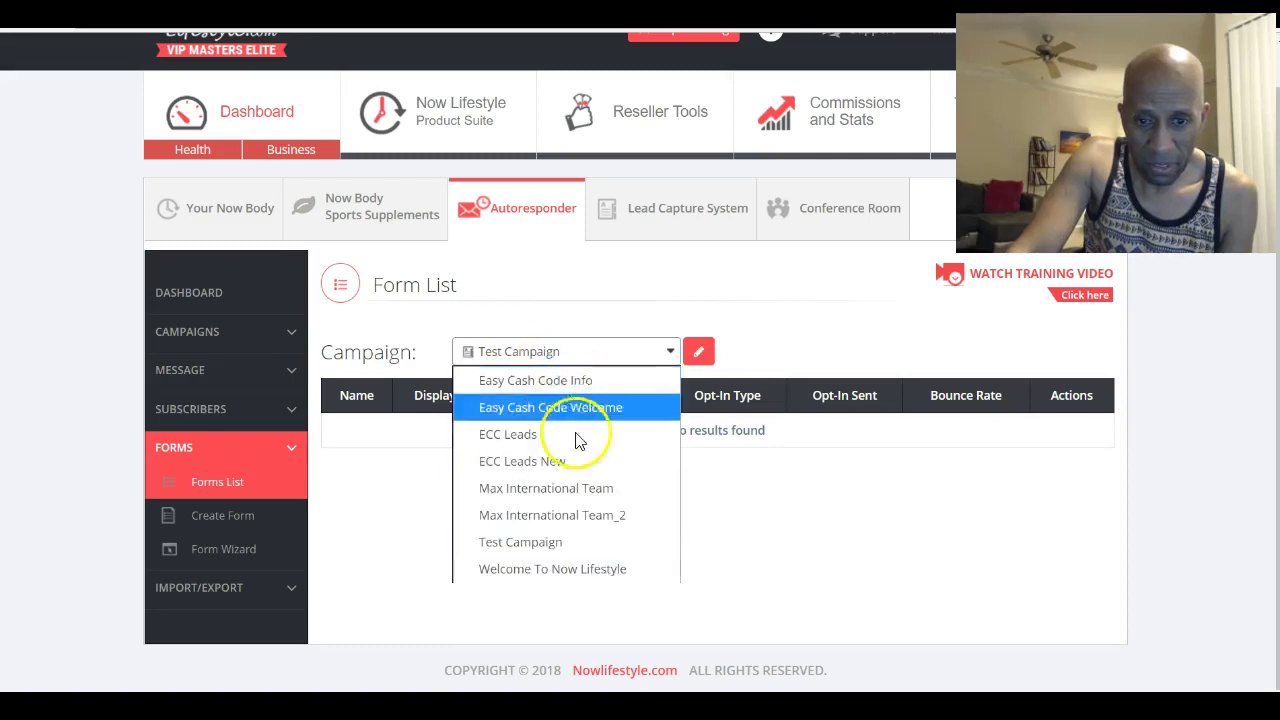
left_click(588, 540)
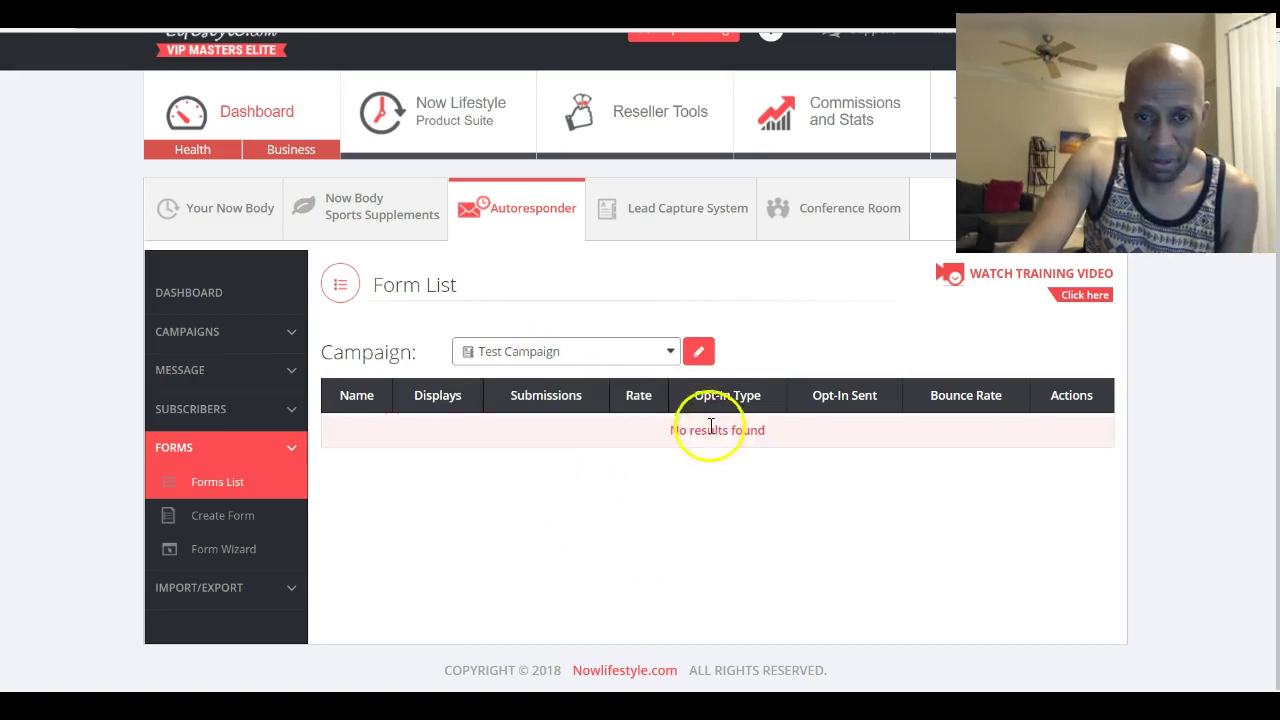
left_click(238, 488)
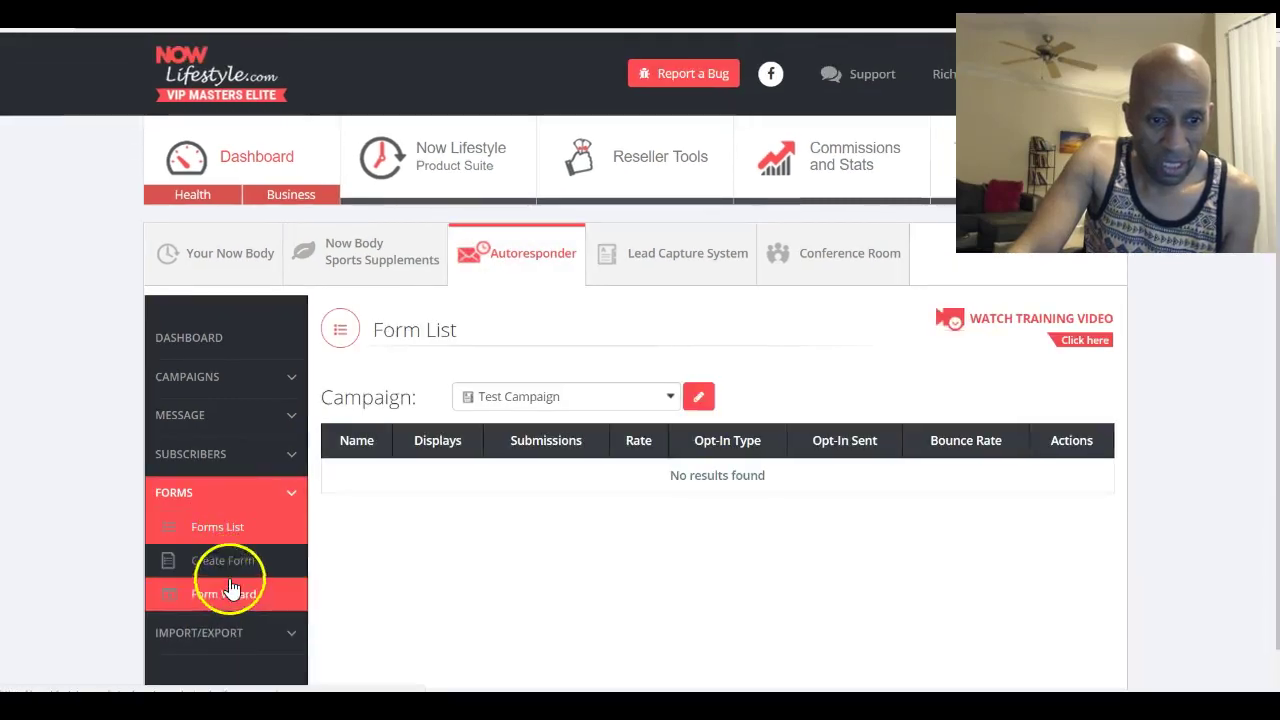
Step: Start a new form for Test Campaign and name it TEST FORM
left_click(230, 572)
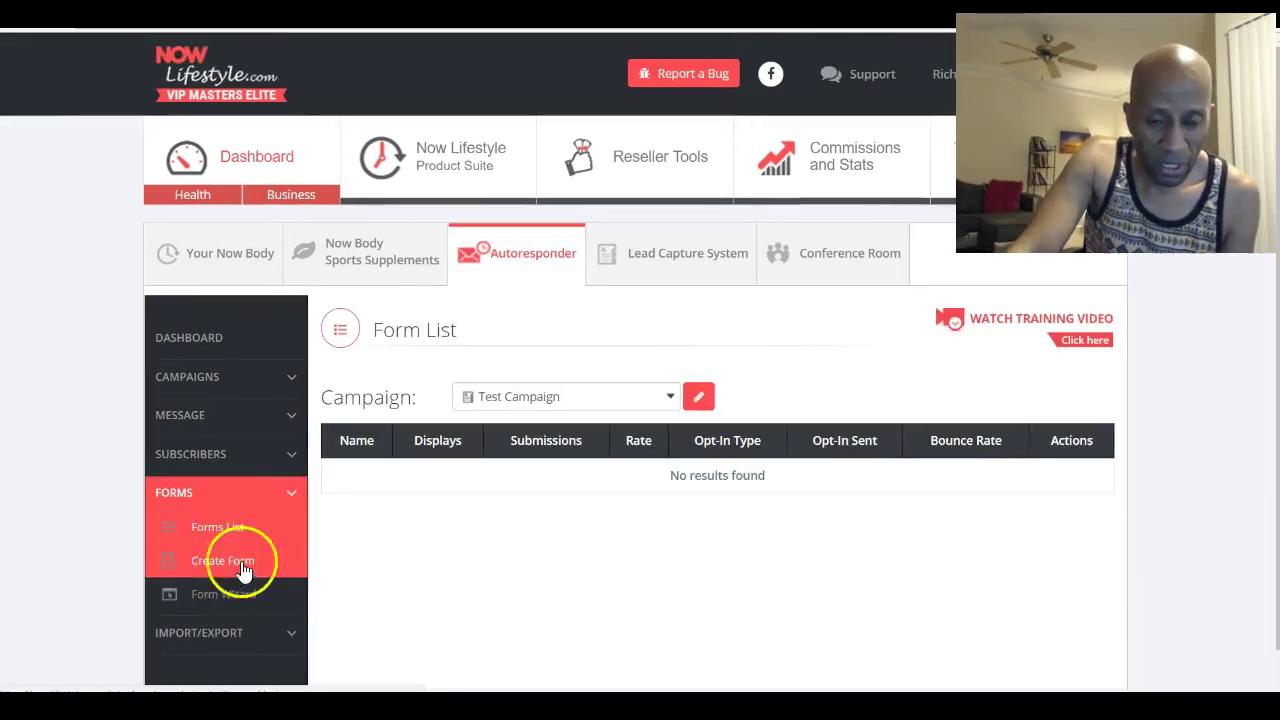
scroll(1040, 600, "down", 2)
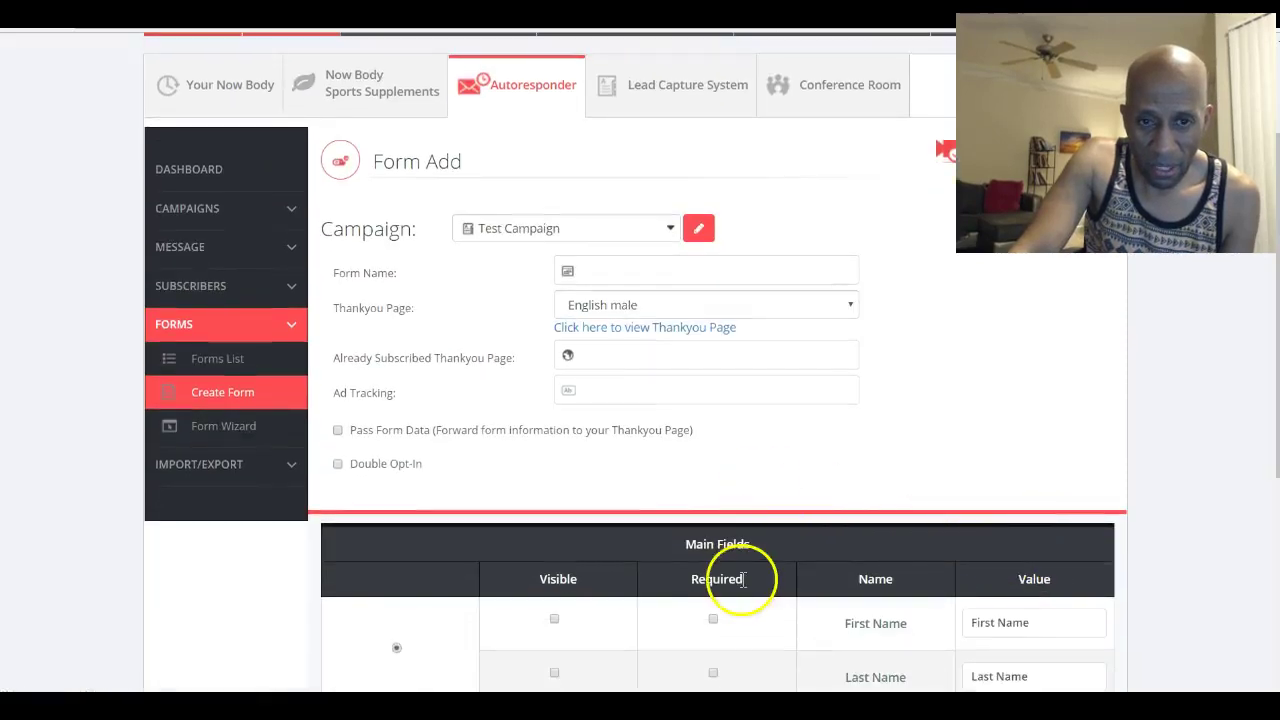
left_click(618, 277)
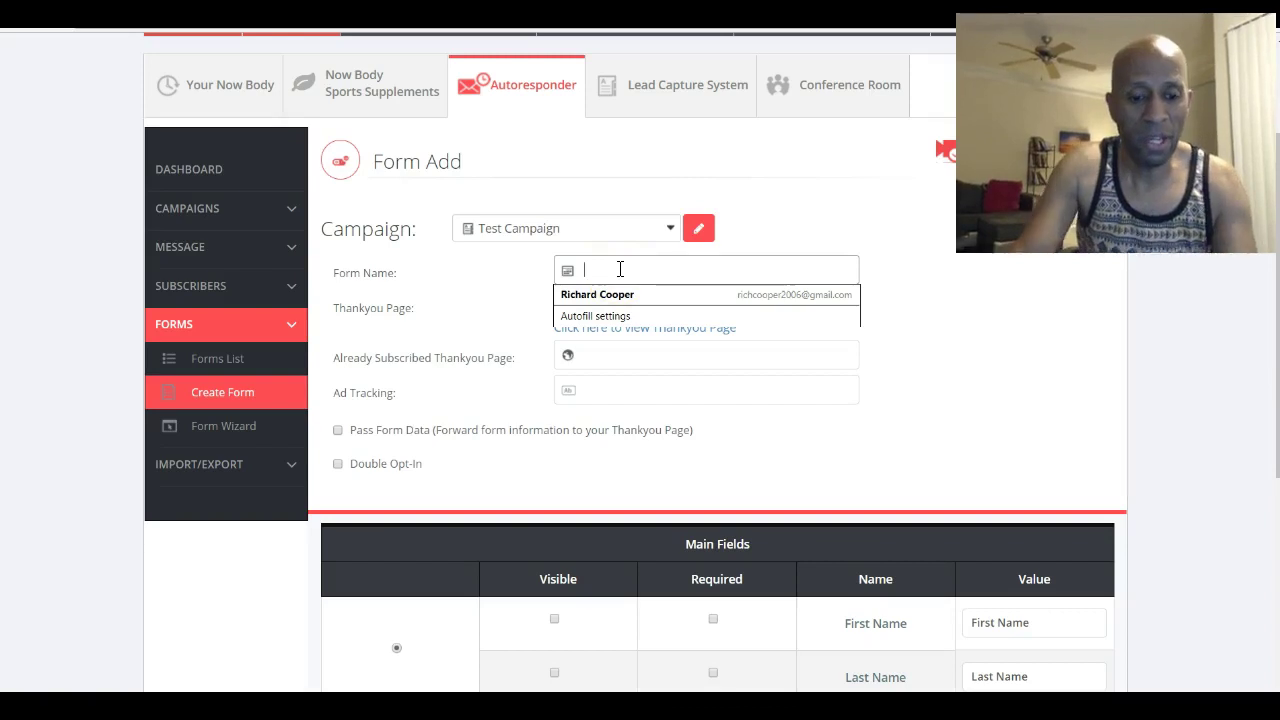
type("TEST")
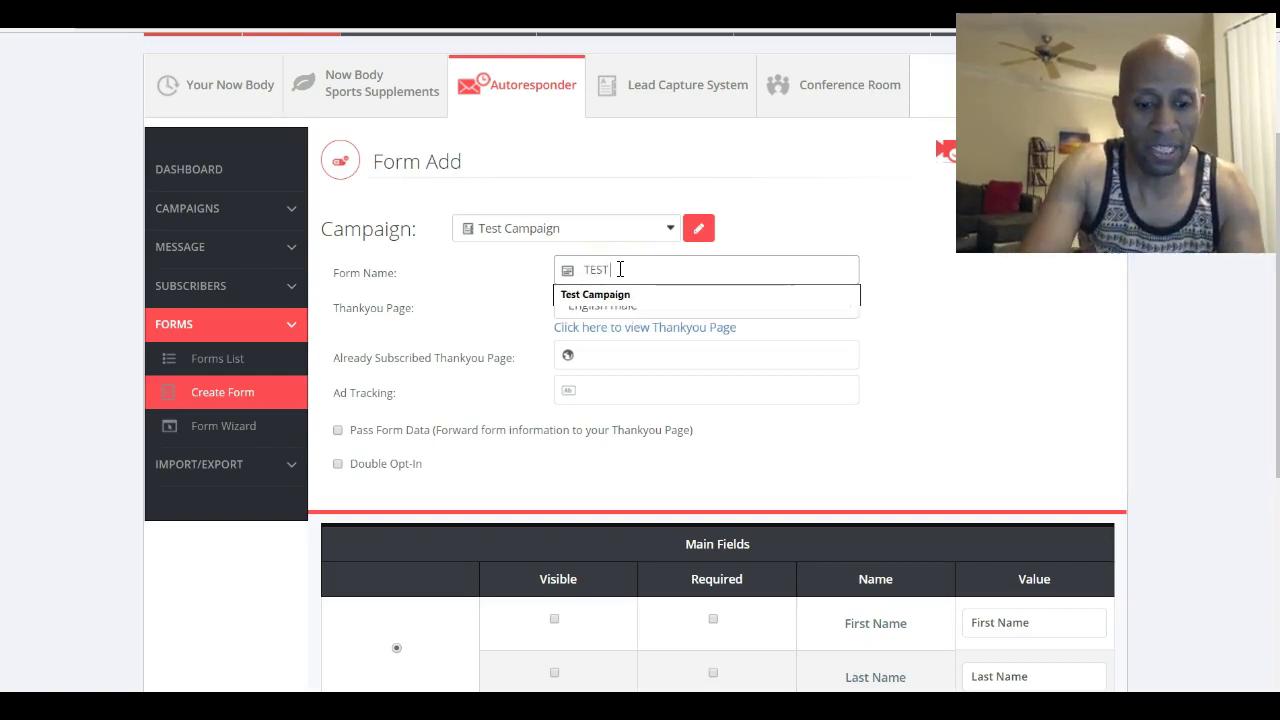
type(" FORM")
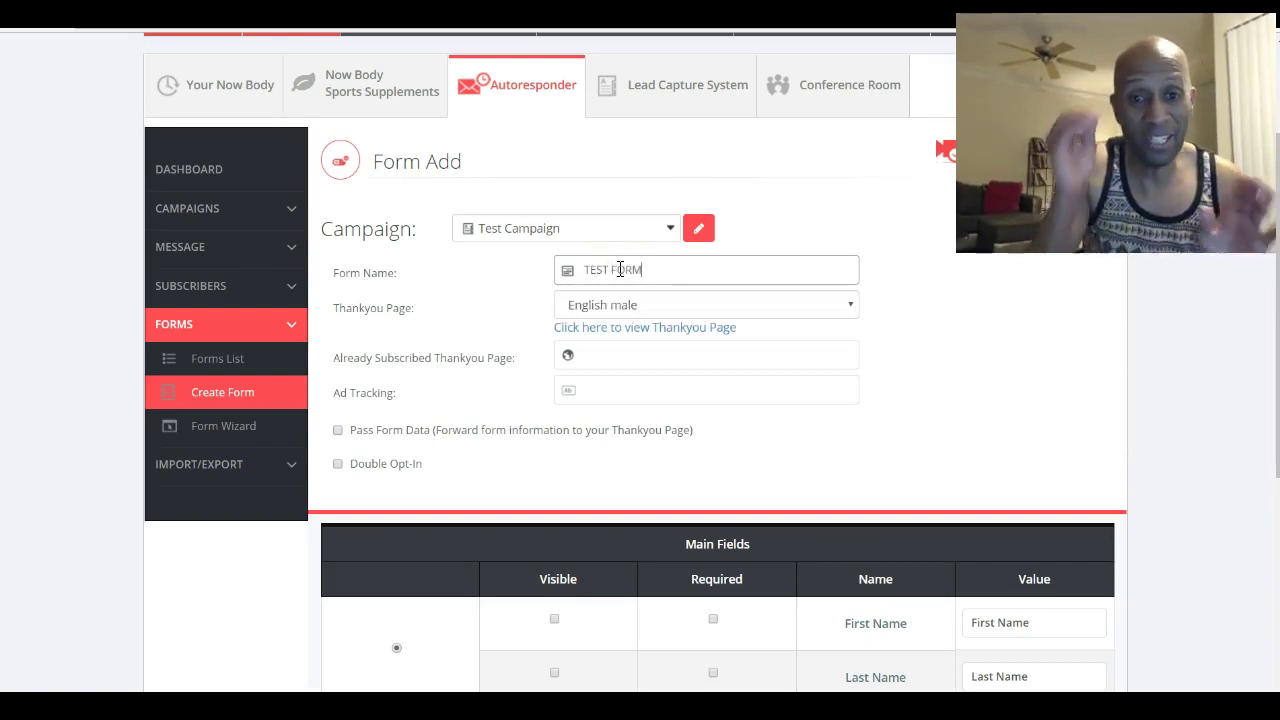
left_click(1012, 324)
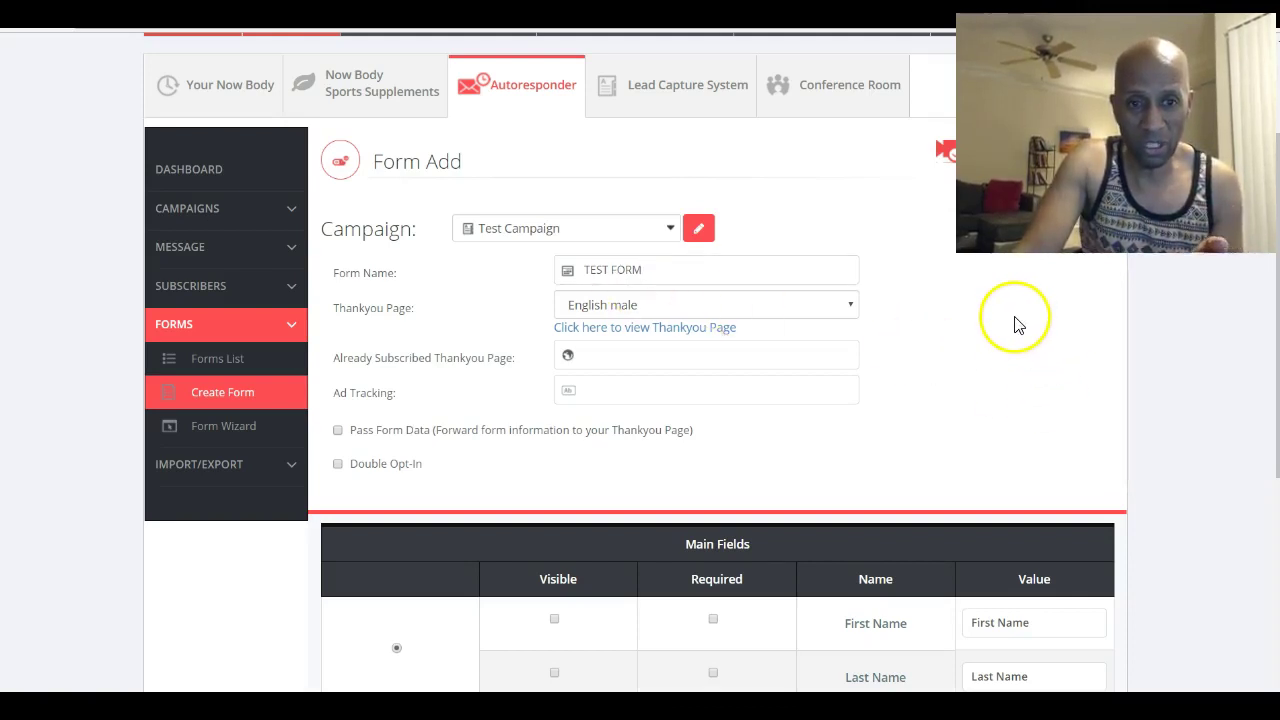
left_click(624, 357)
left_click(632, 391)
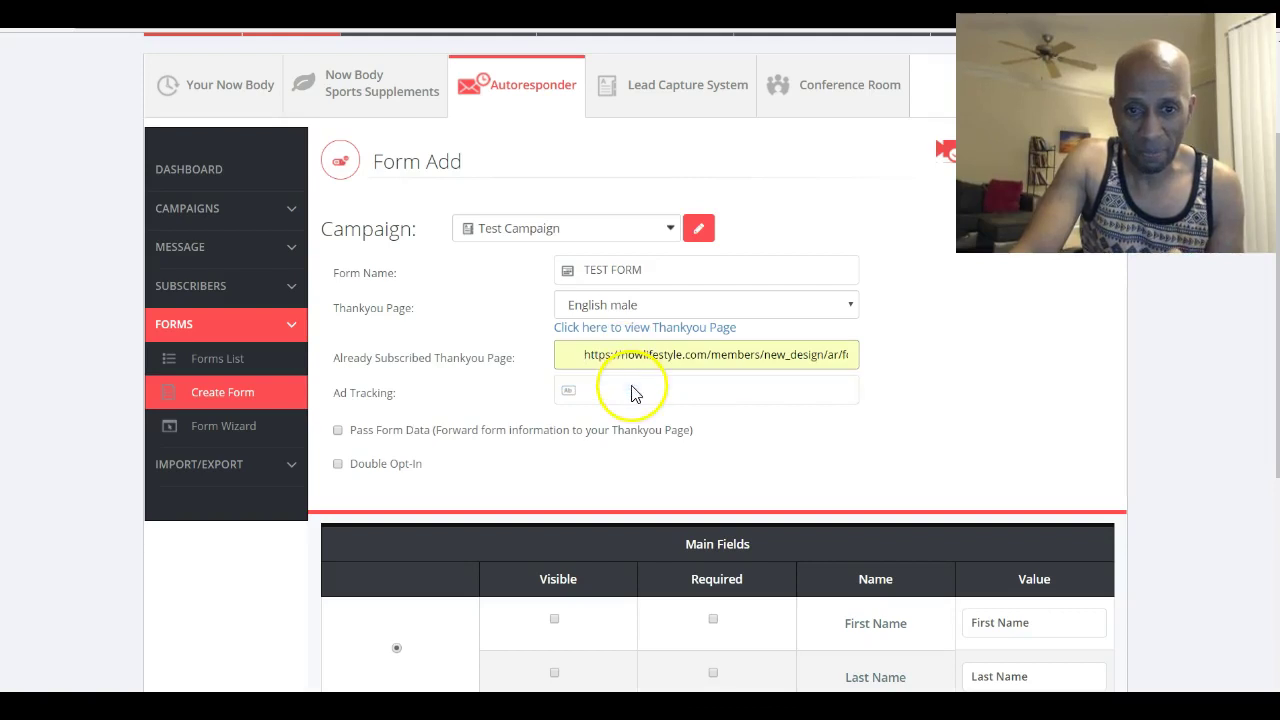
left_click(646, 306)
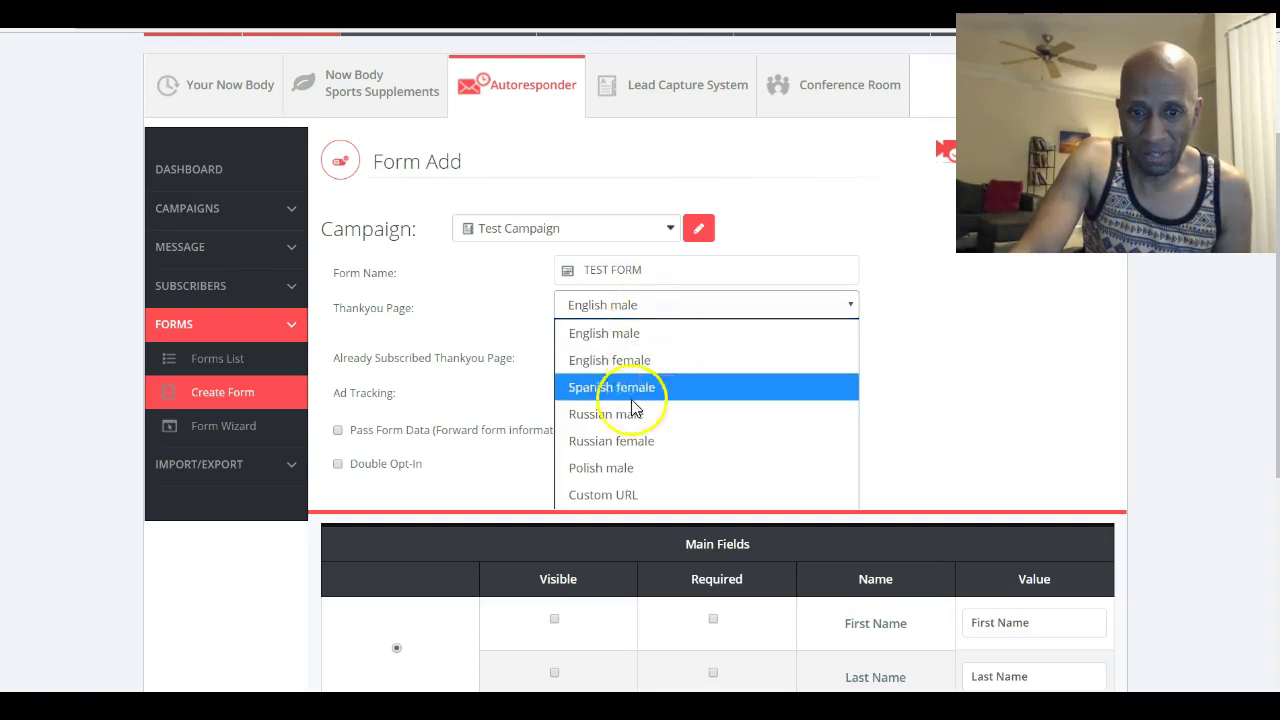
left_click(622, 494)
left_click(661, 333)
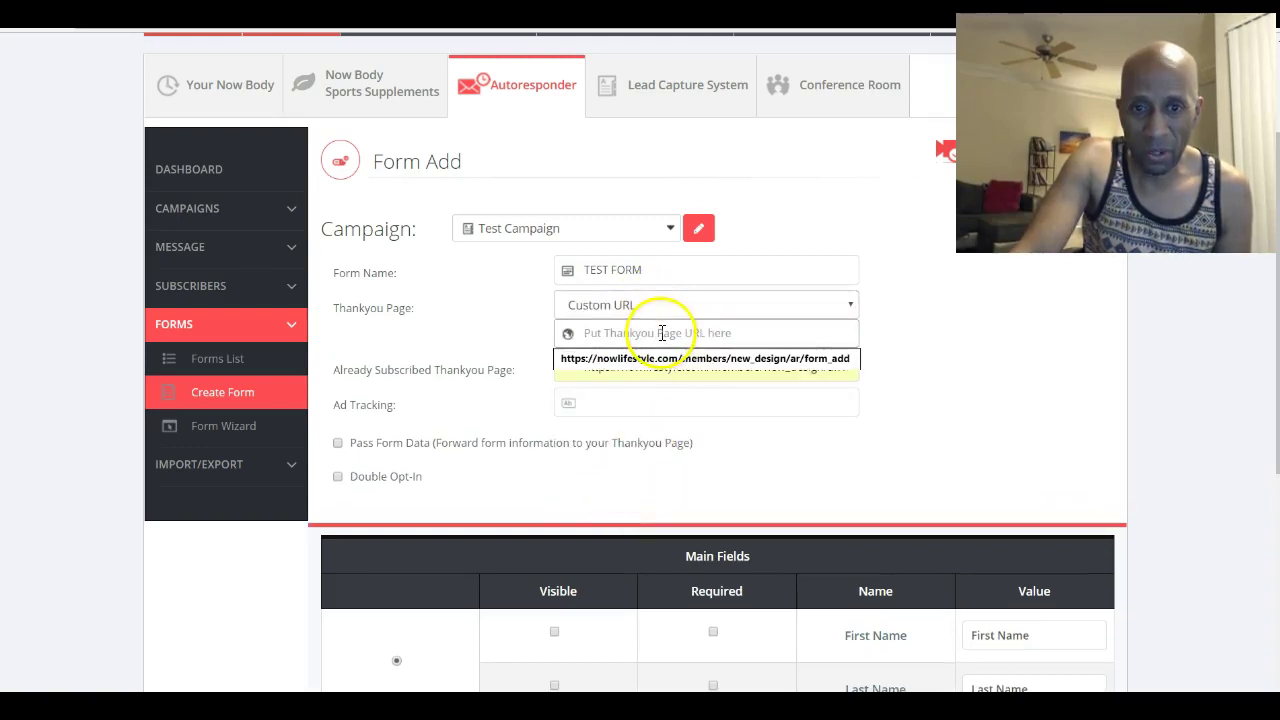
left_click(663, 366)
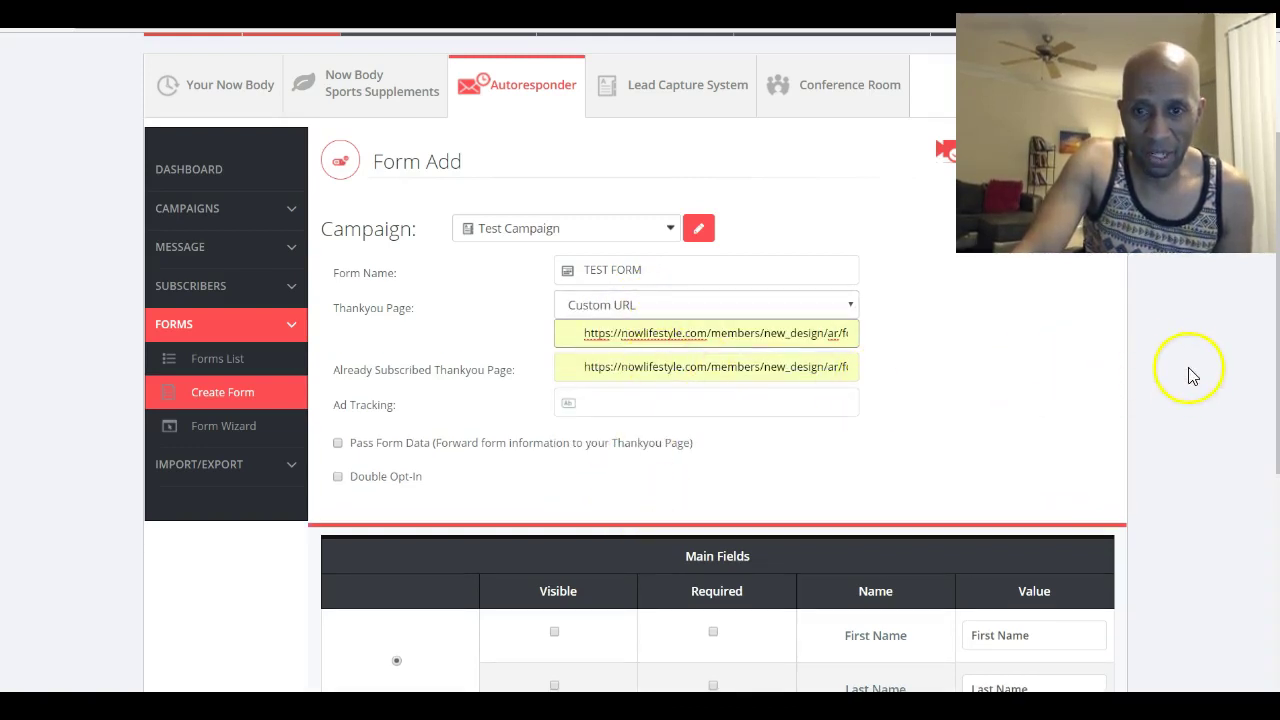
left_click(1014, 383)
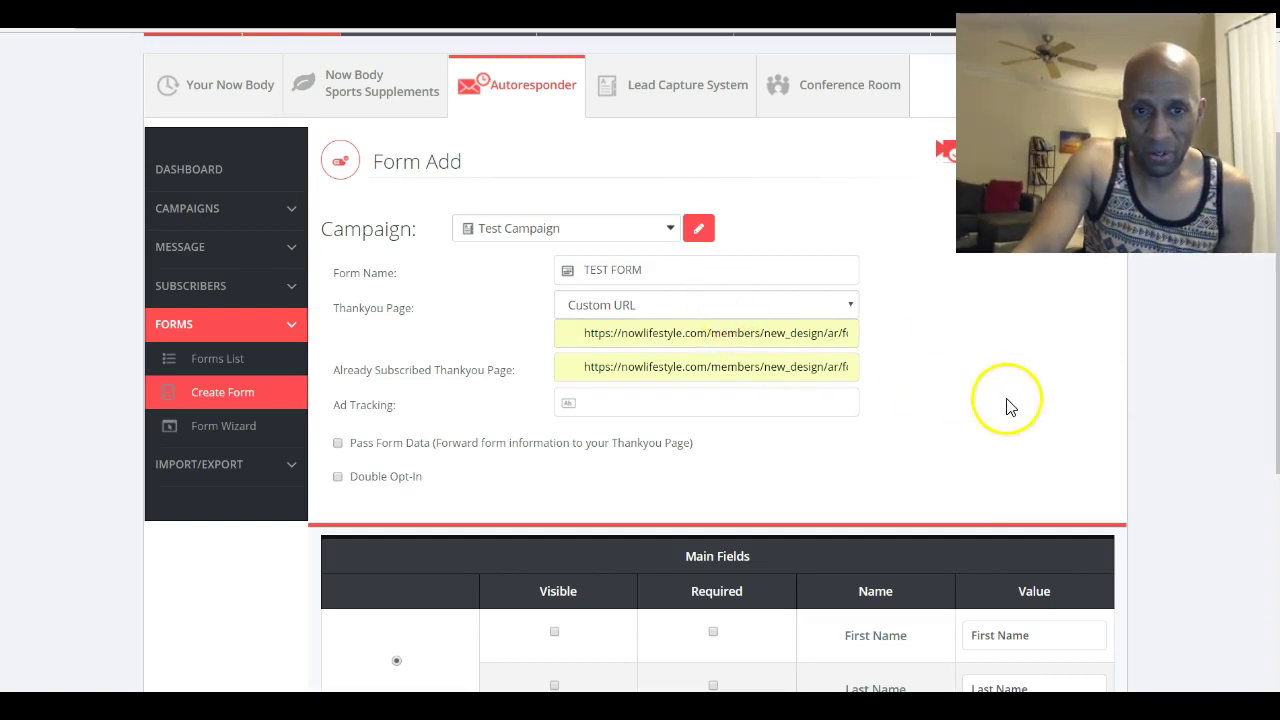
Step: Make the First Name field visible and required, and add the form to Test Campaign
scroll(1013, 410, "down", 3)
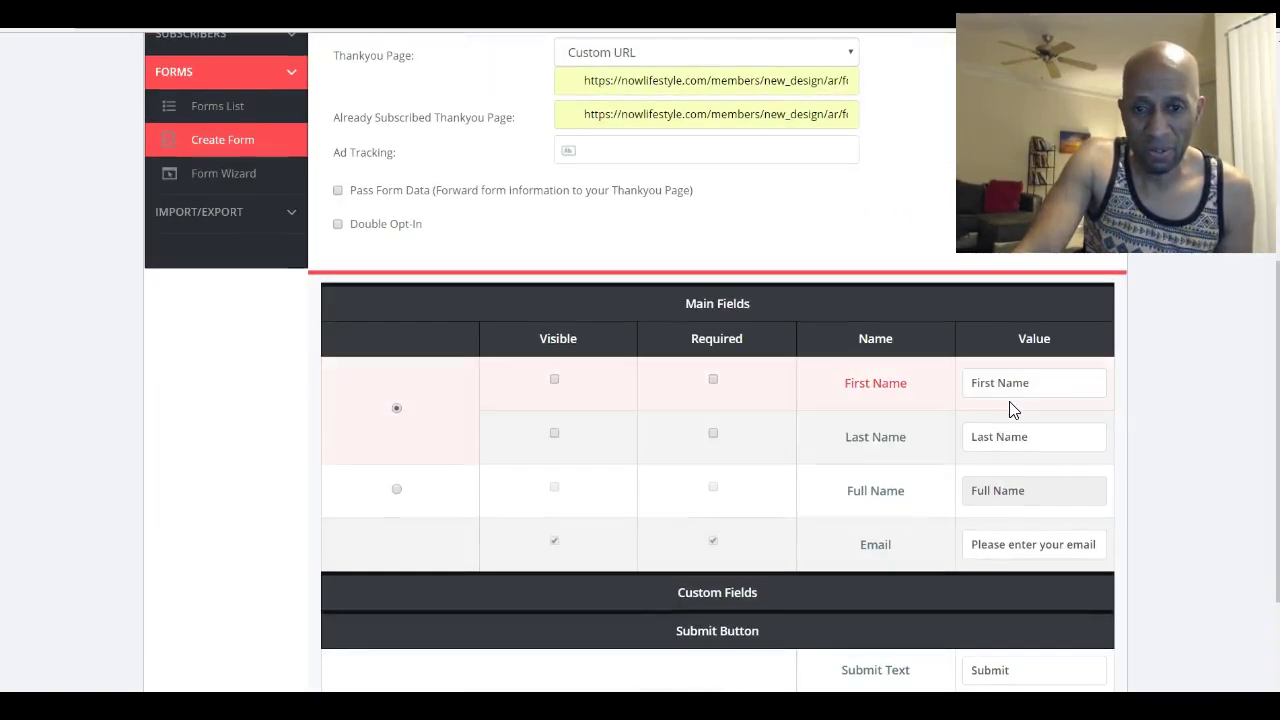
scroll(1013, 410, "down", 1)
left_click(712, 297)
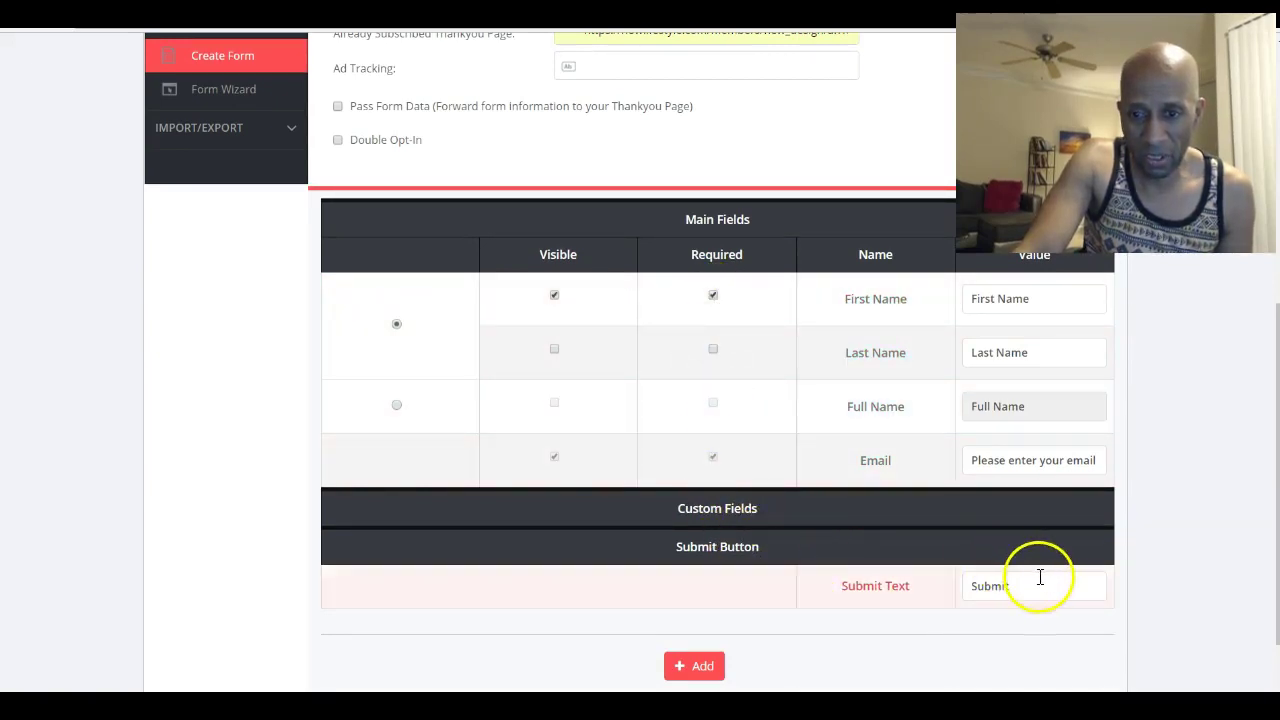
scroll(1037, 578, "down", 1)
left_click(678, 589)
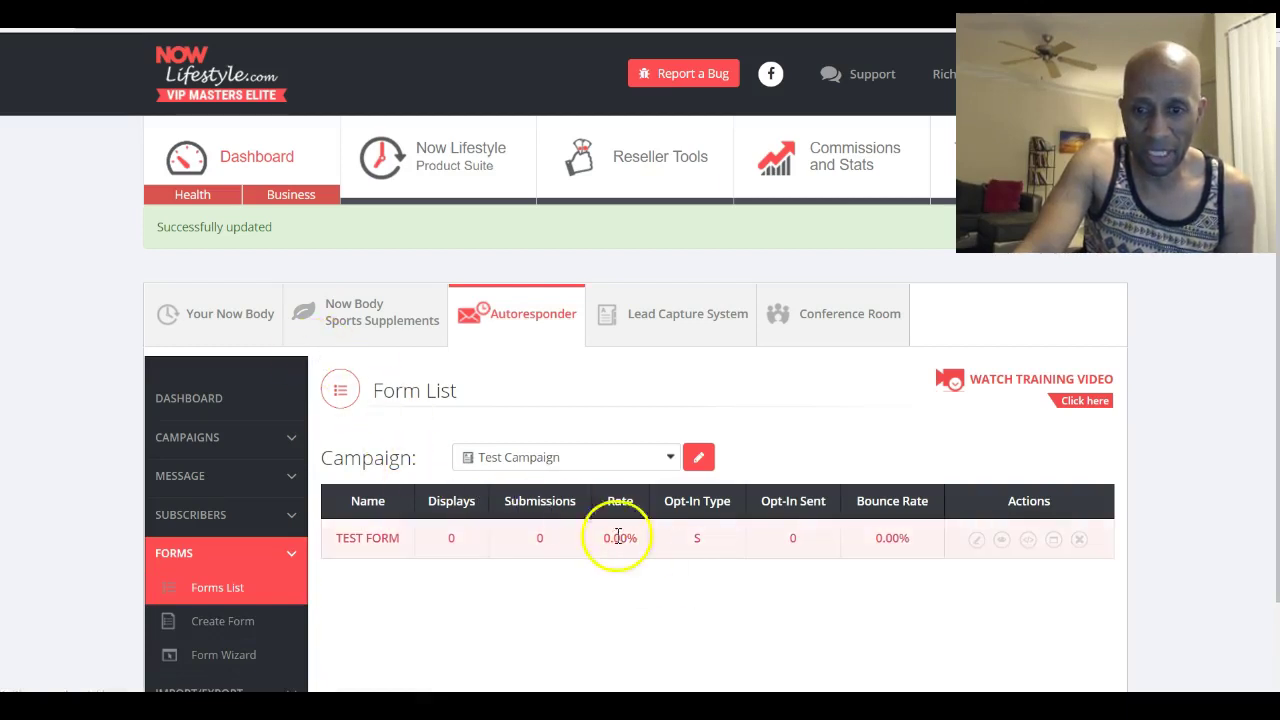
Step: View TEST FORM's HTML code in an enlarged window and select all of it, closing the window when done
scroll(630, 531, "down", 1)
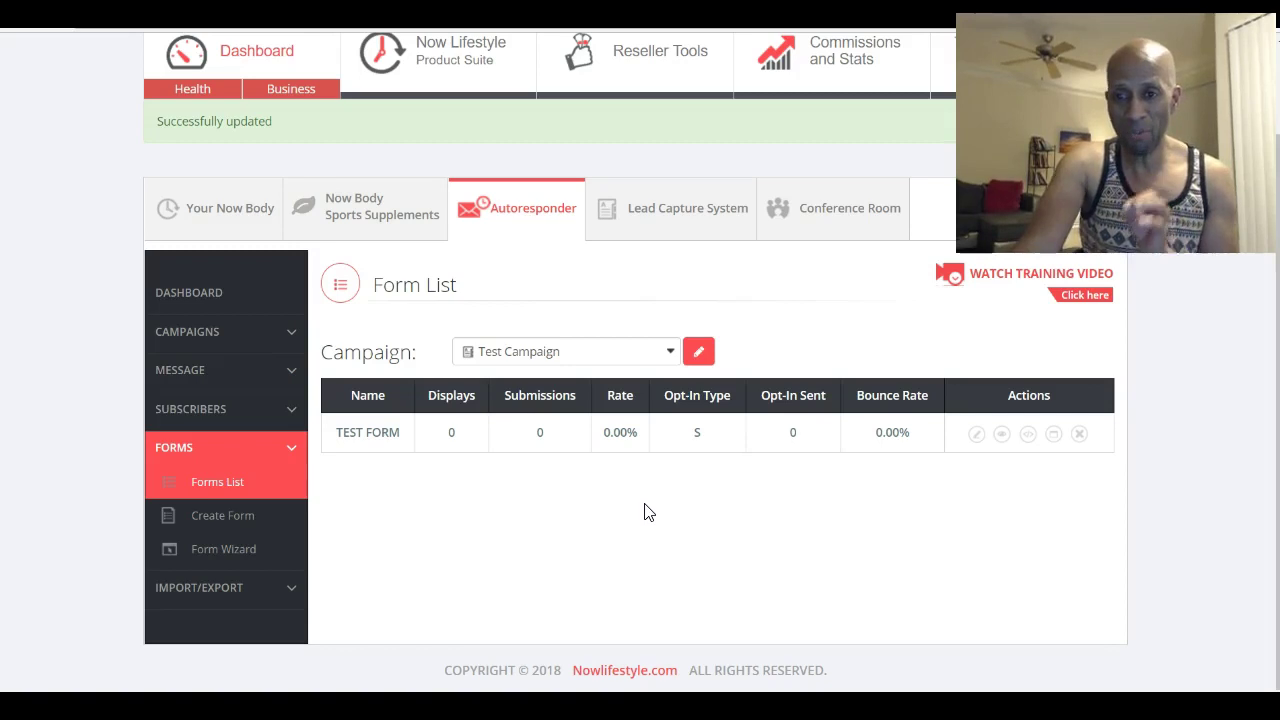
left_click(645, 512)
left_click(902, 485)
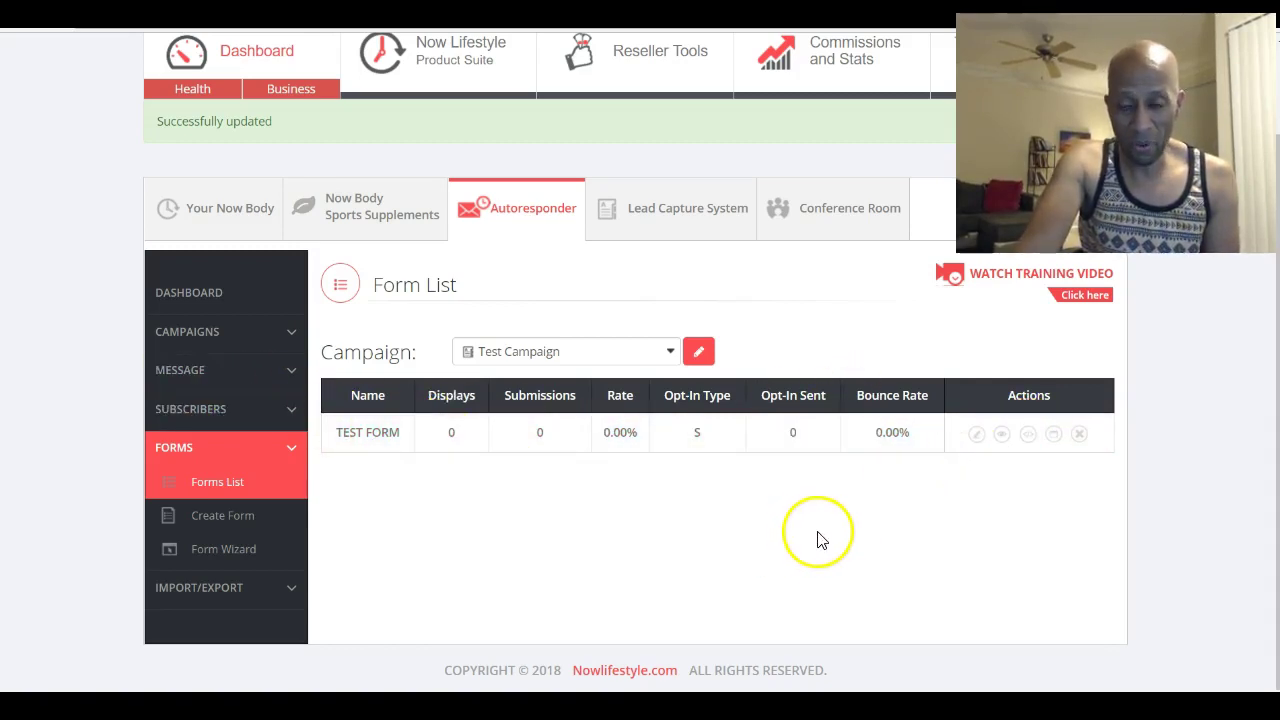
left_click(1028, 437)
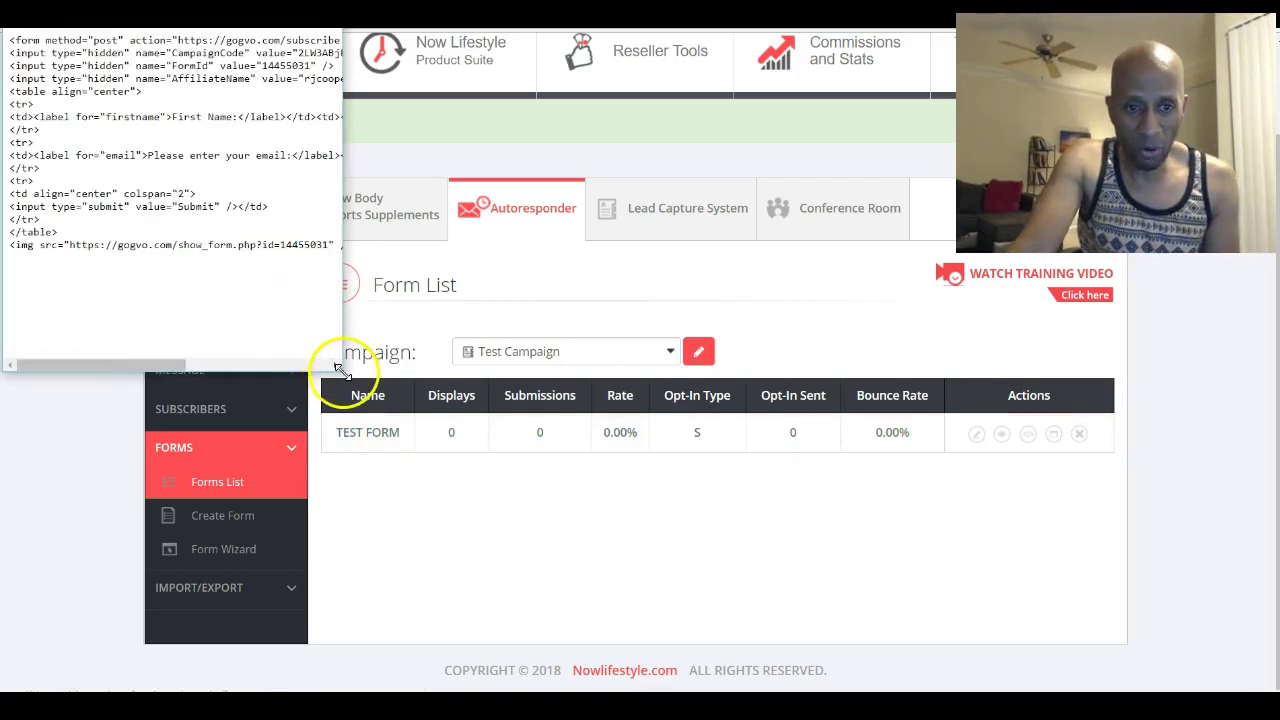
left_click_drag(340, 368, 838, 457)
left_click_drag(486, 277, 8, 36)
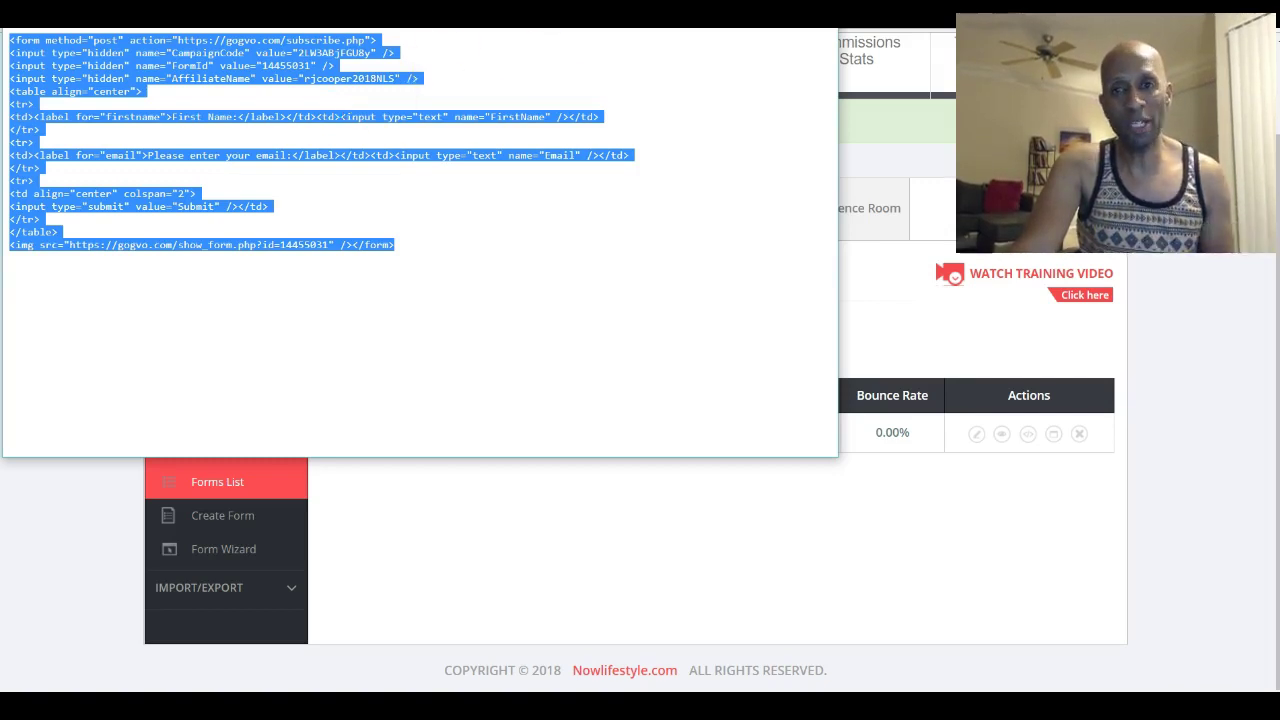
key("alt+F4")
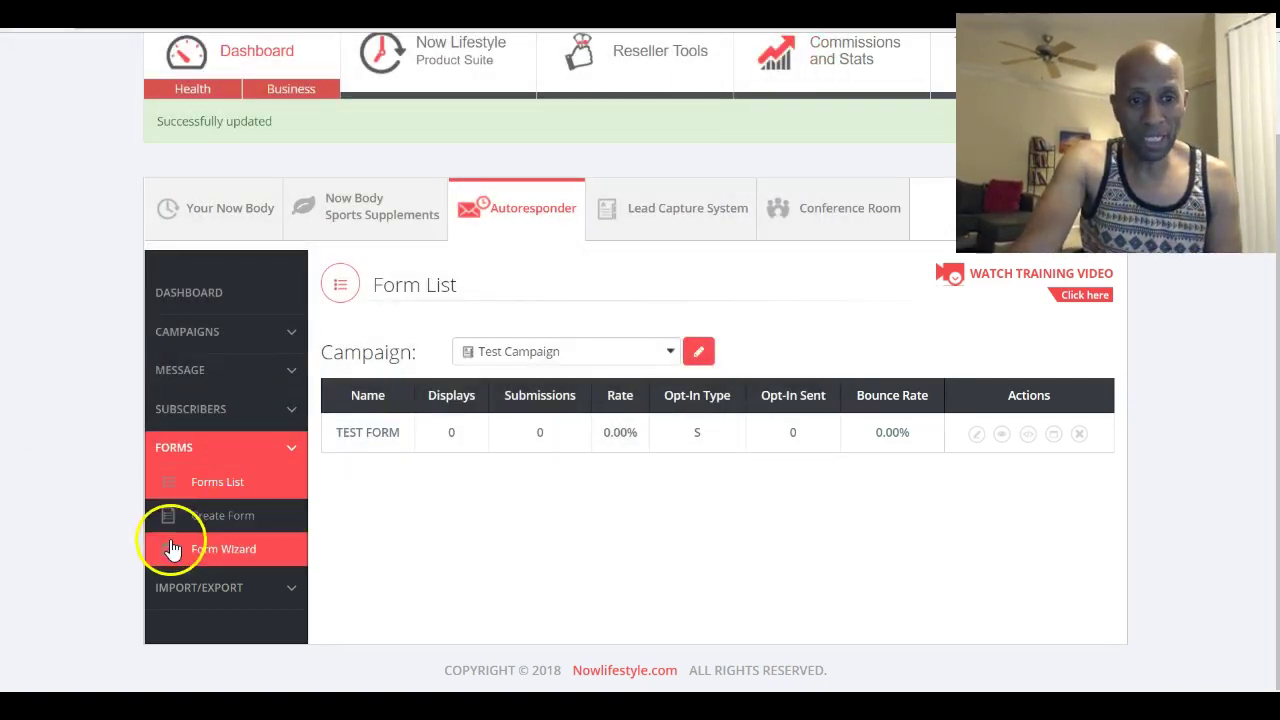
Step: Look through the campaign and subscriber options and review the subscribers list for Test Campaign
left_click(203, 348)
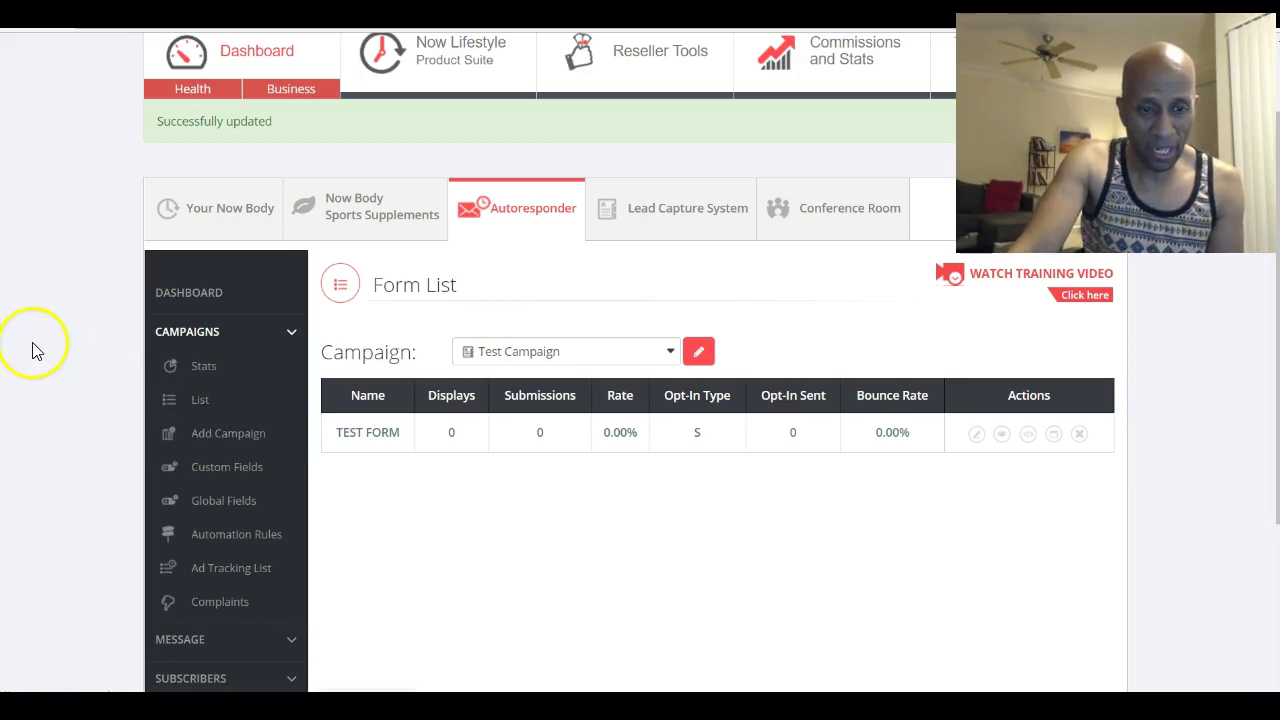
scroll(67, 404, "down", 2)
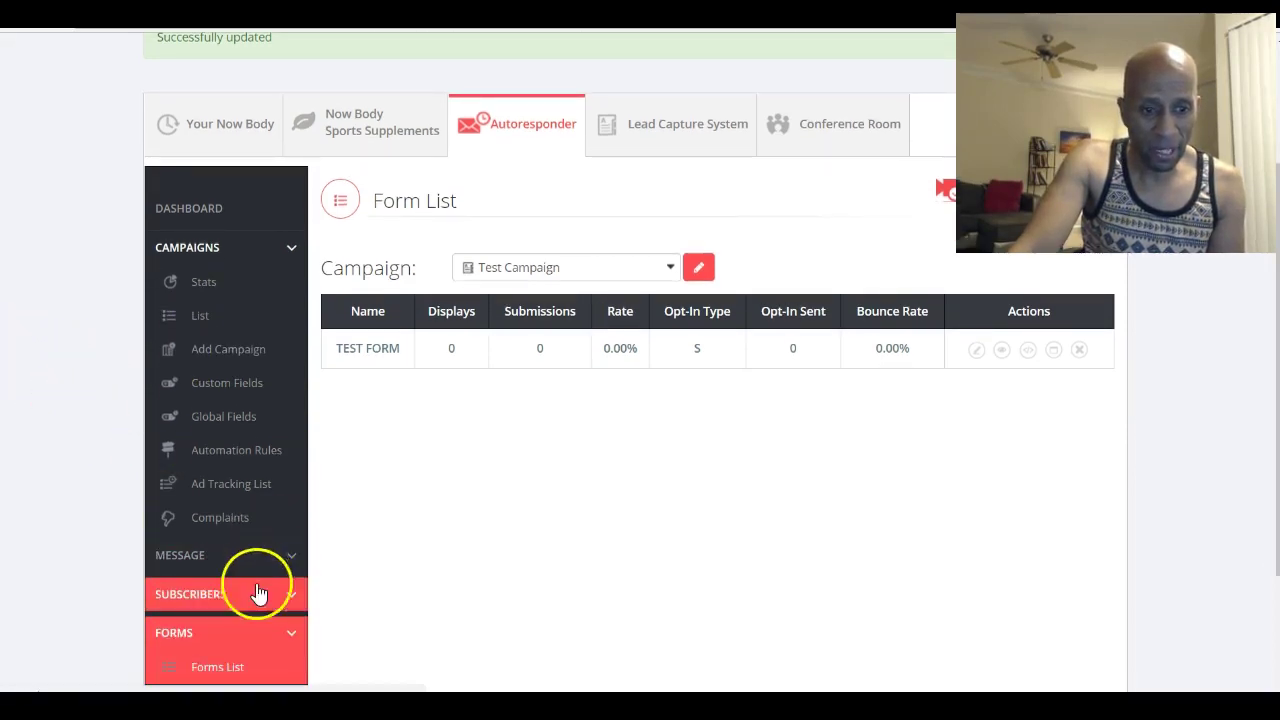
left_click(252, 598)
scroll(100, 512, "down", 6)
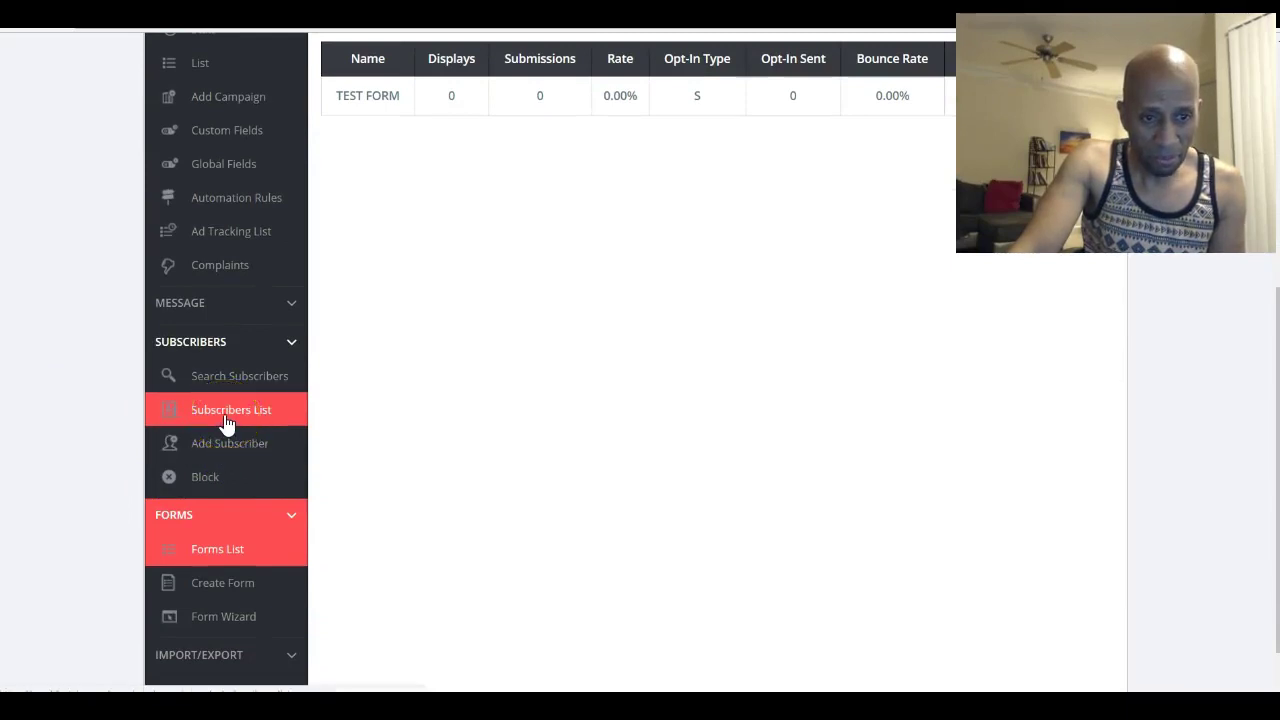
left_click(227, 424)
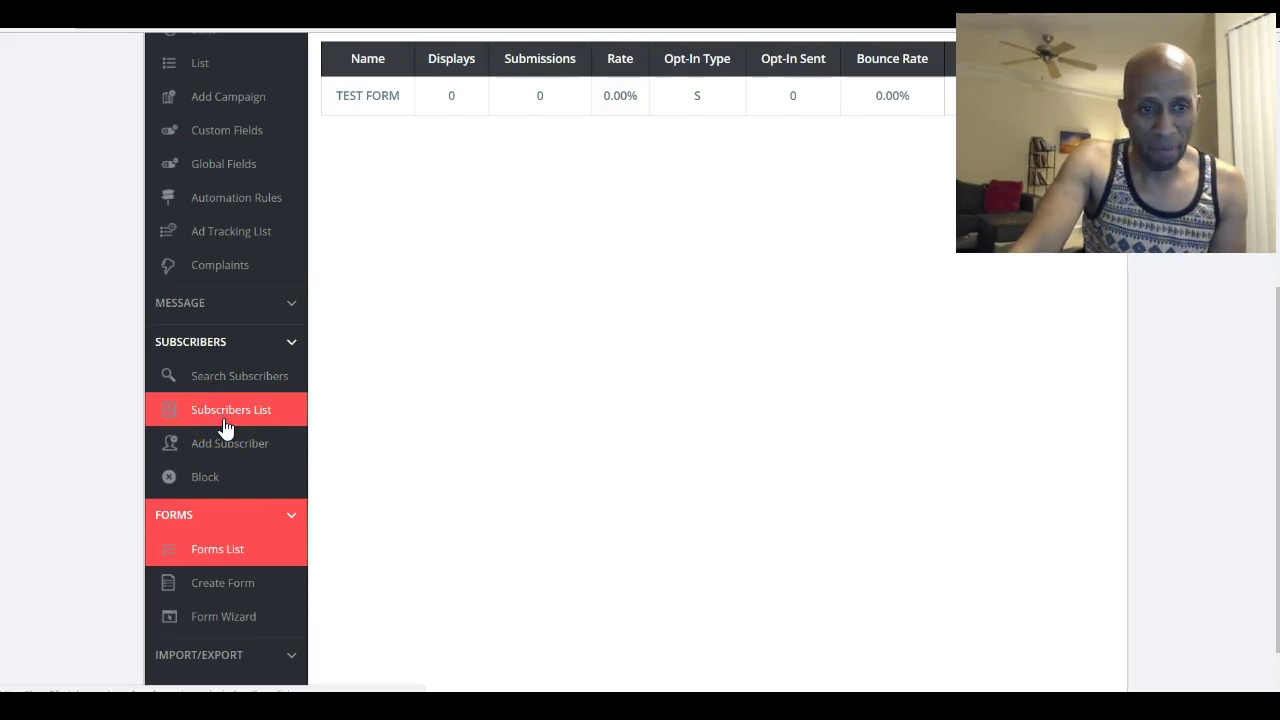
left_click(232, 425)
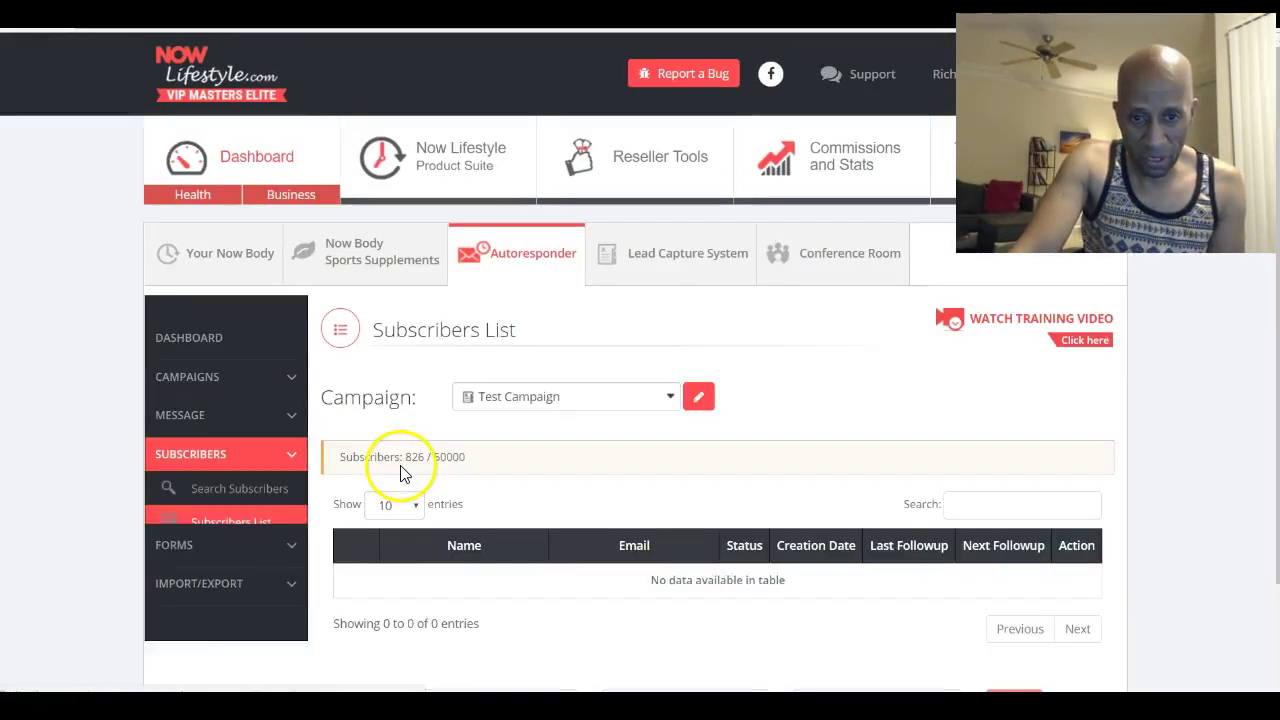
scroll(500, 420, "down", 1)
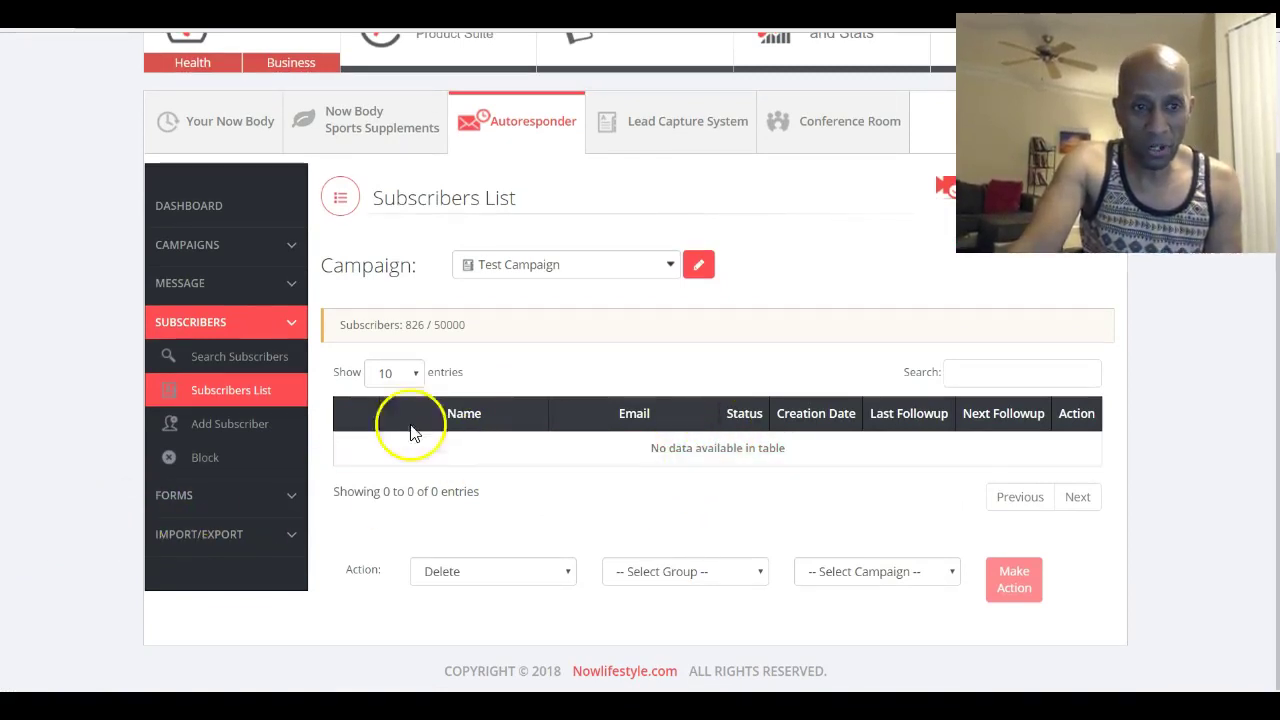
Step: Review the list of follow-up messages for Test Campaign
left_click(200, 286)
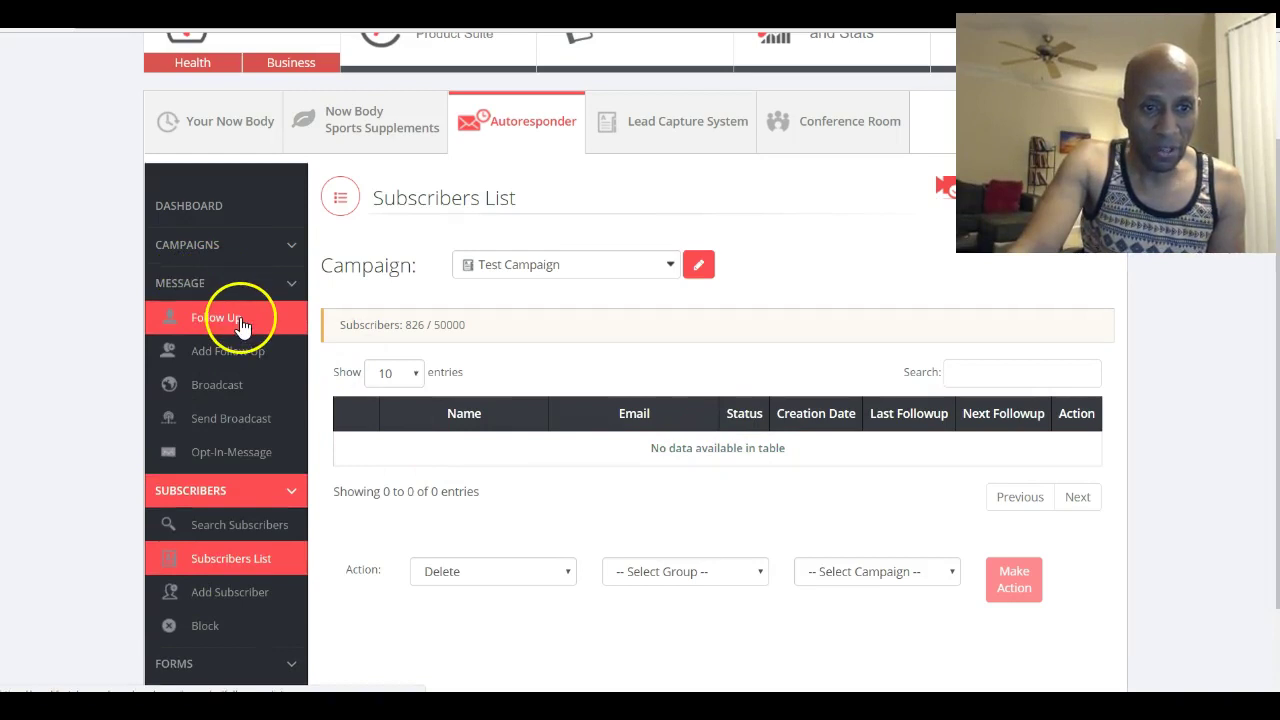
left_click(240, 322)
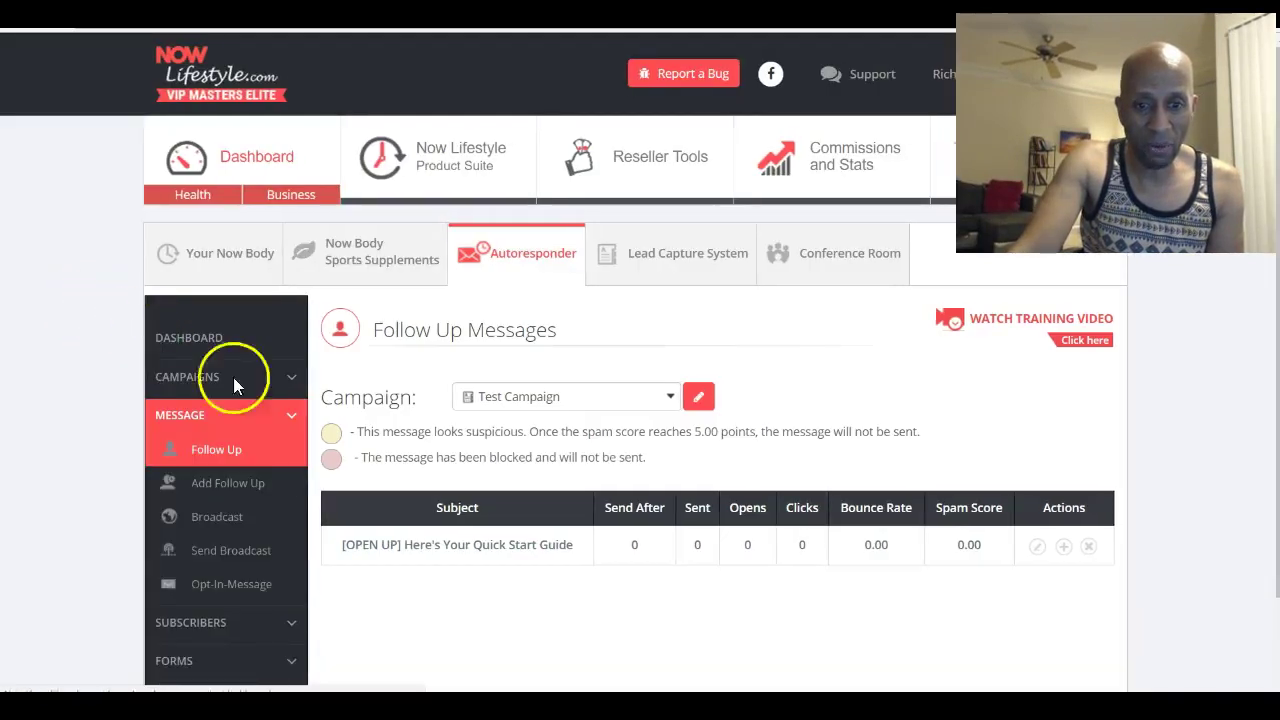
scroll(737, 591, "down", 2)
scroll(737, 591, "up", 2)
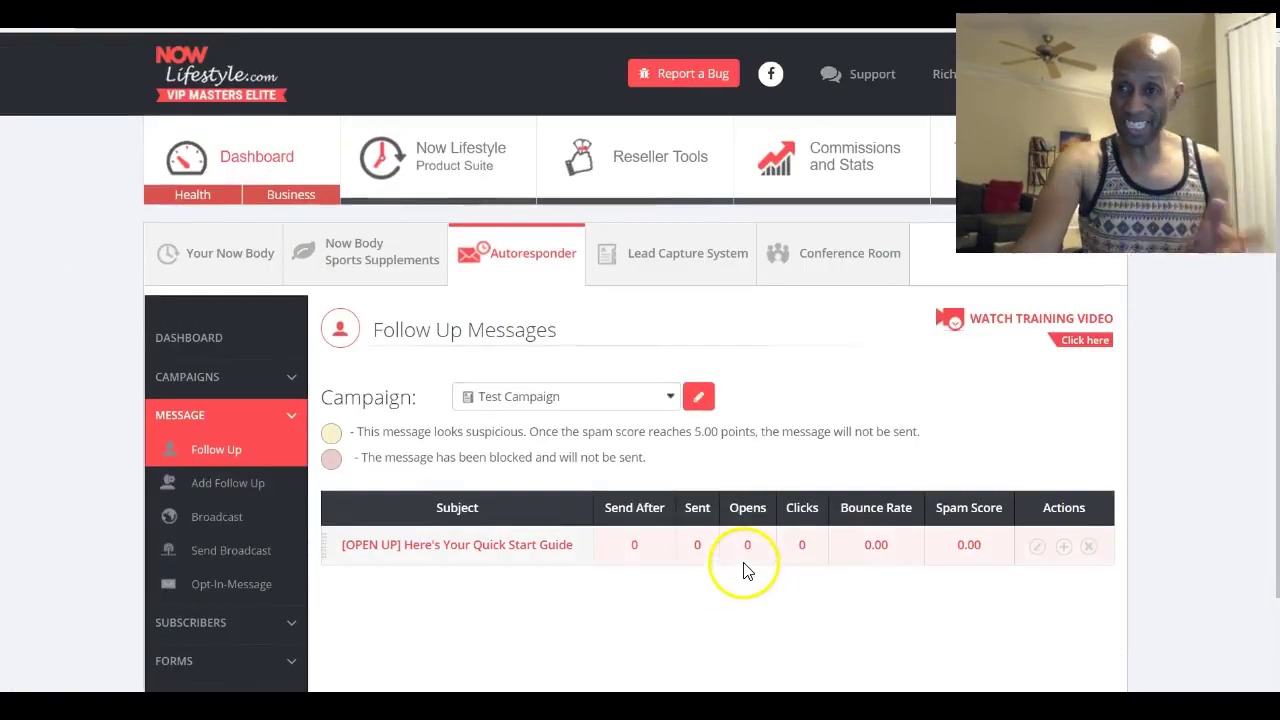